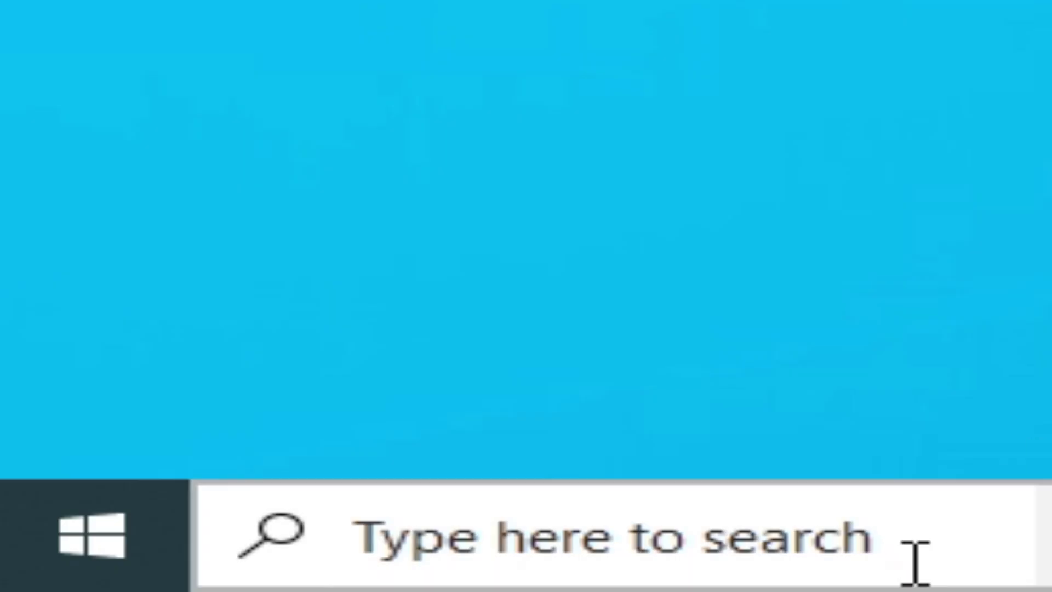
Step: Search Windows for "services" and open the Services system app
click(180, 585)
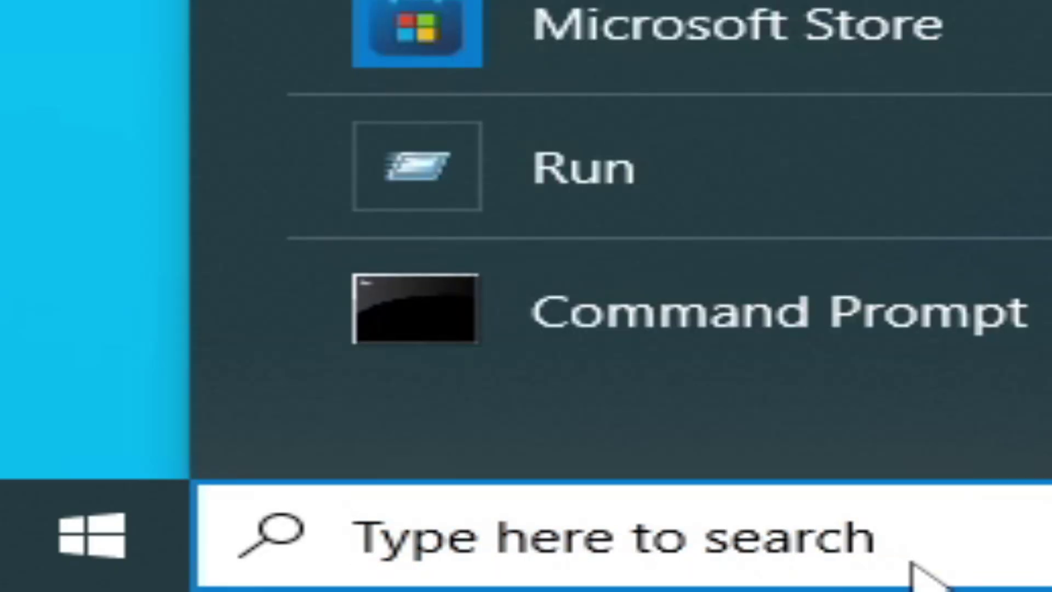
text(se)
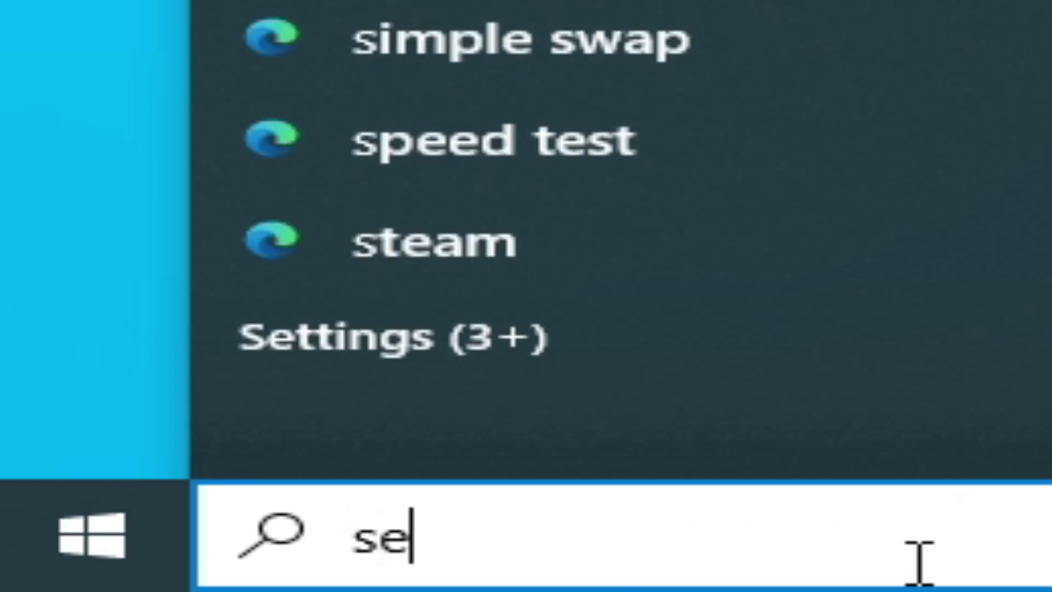
text(rvices)
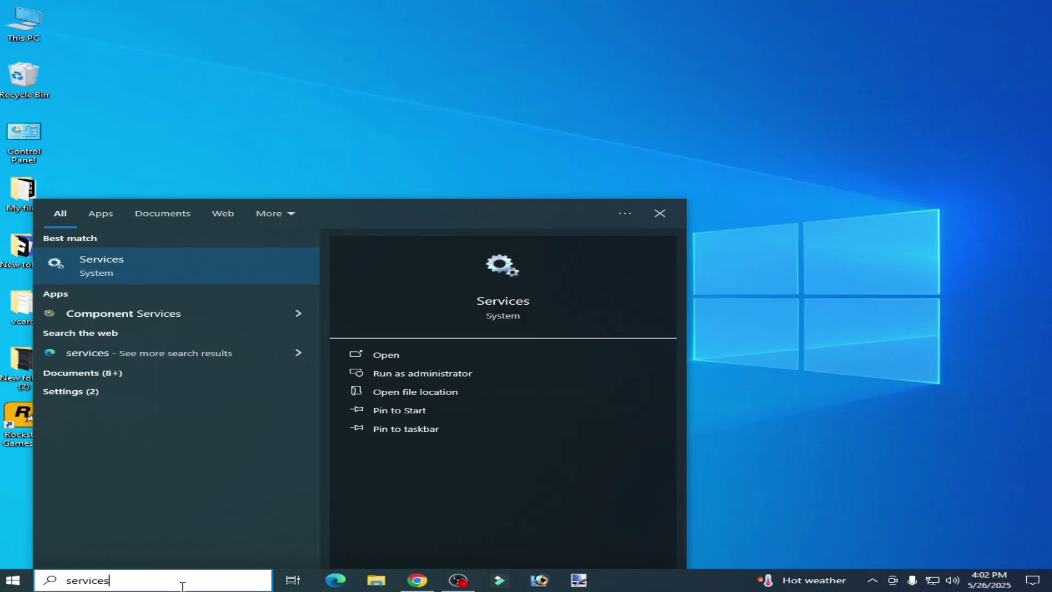
click(107, 271)
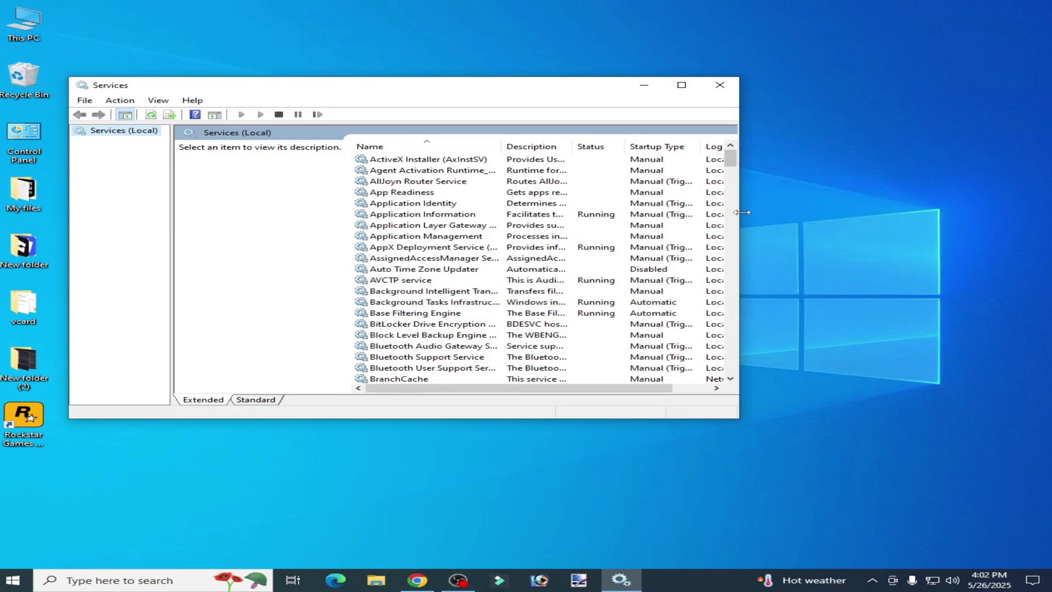
Step: Set the startup type of the Program Compatibility Assistant Service to Automatic and apply the change
drag(734, 161, 738, 282)
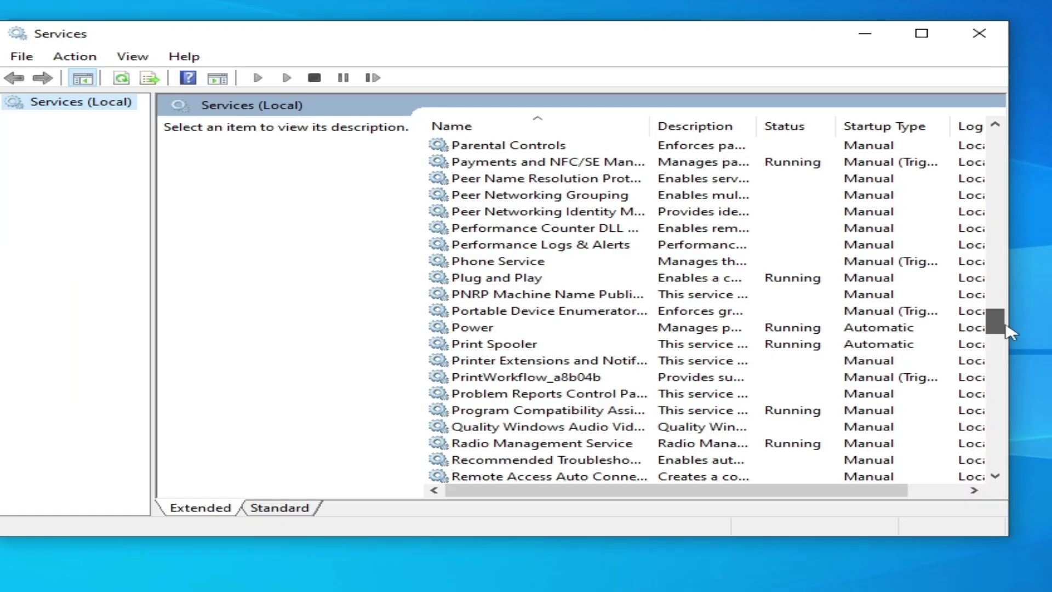
click(559, 412)
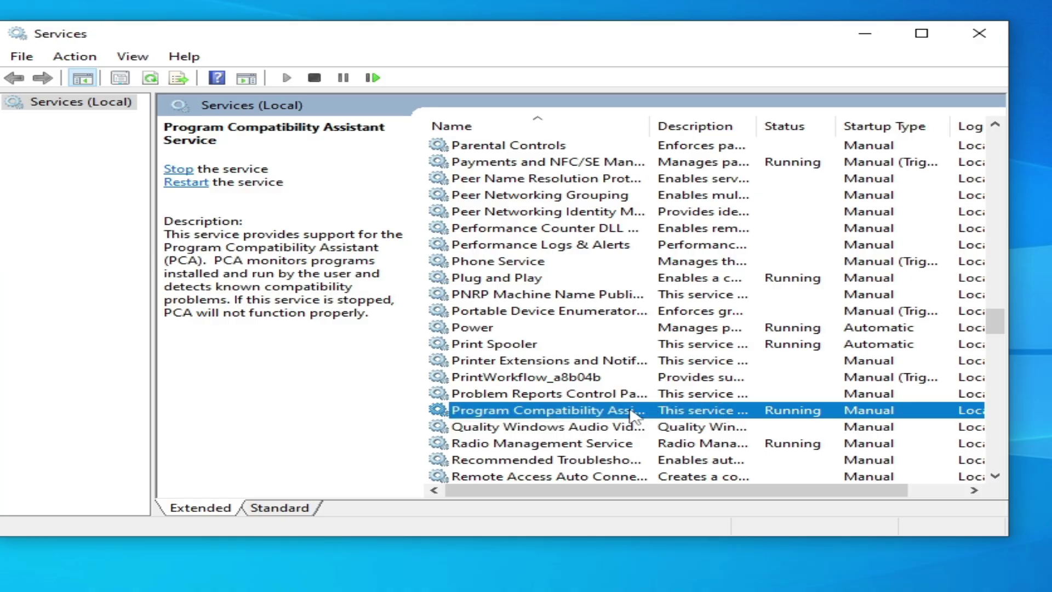
right_click(621, 416)
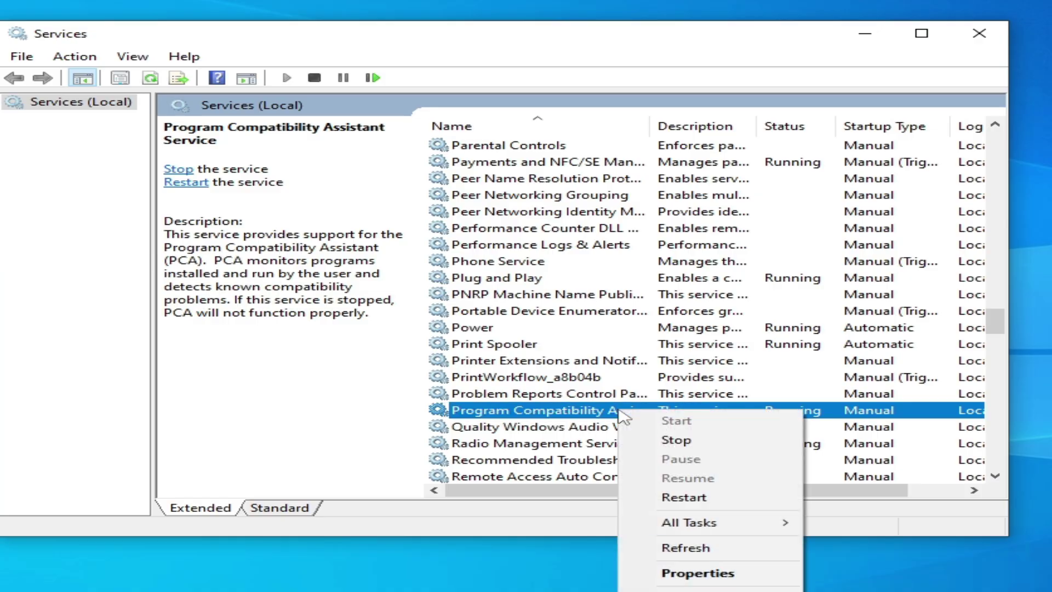
click(680, 573)
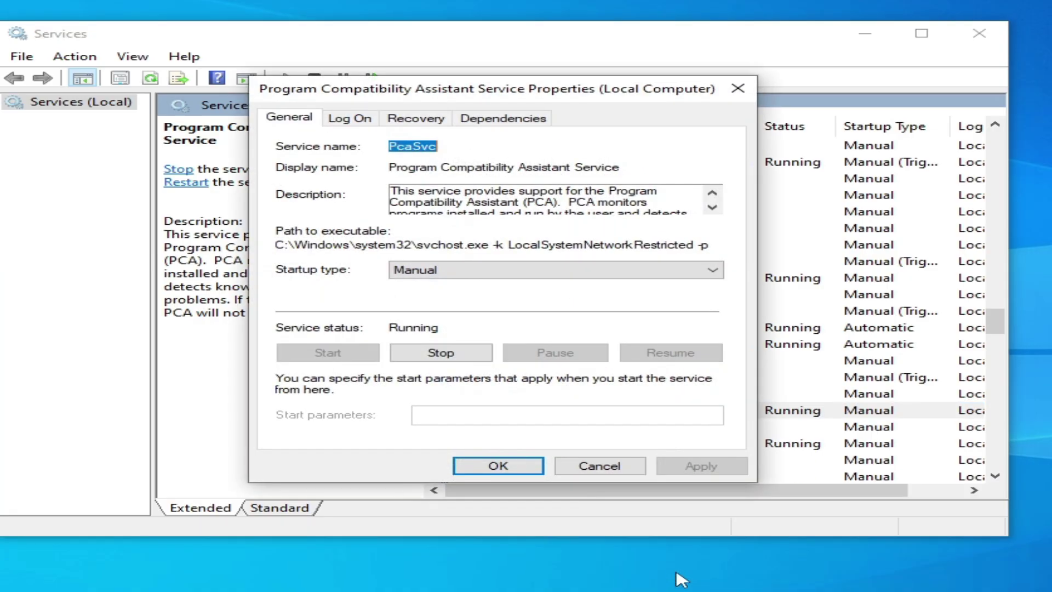
click(438, 270)
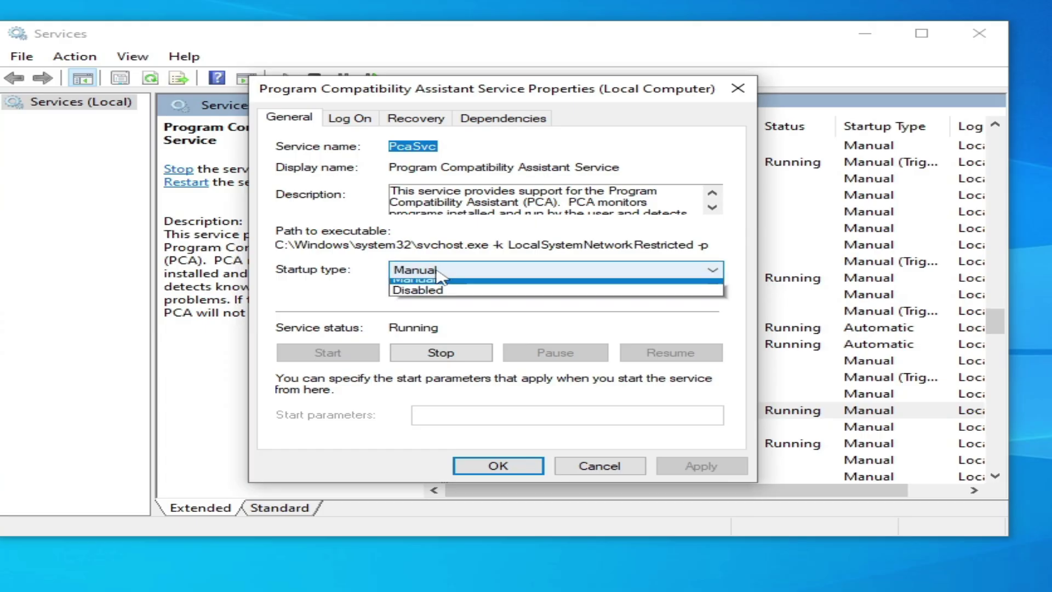
click(458, 299)
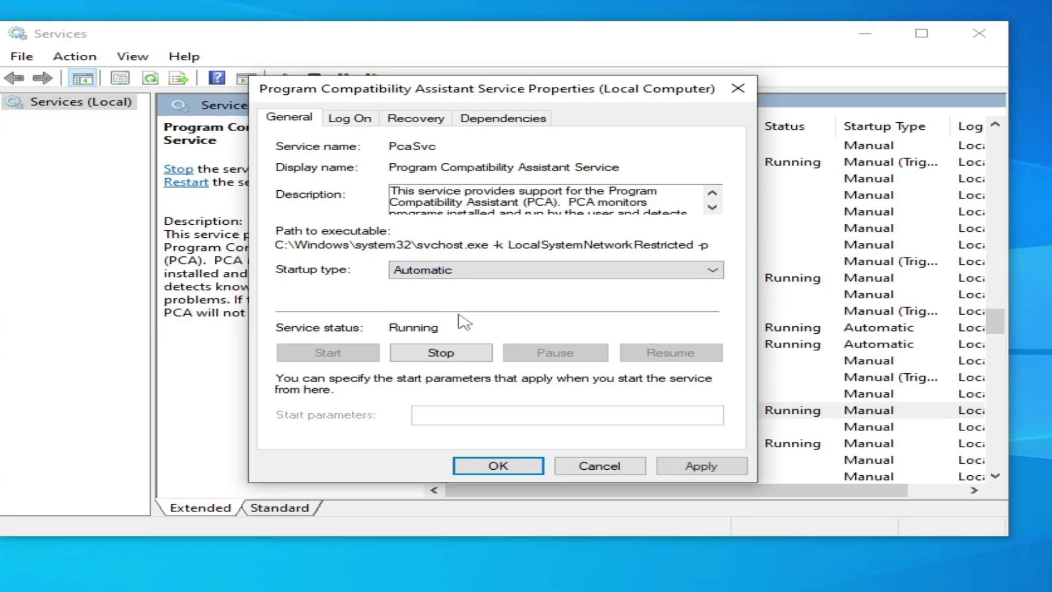
click(675, 470)
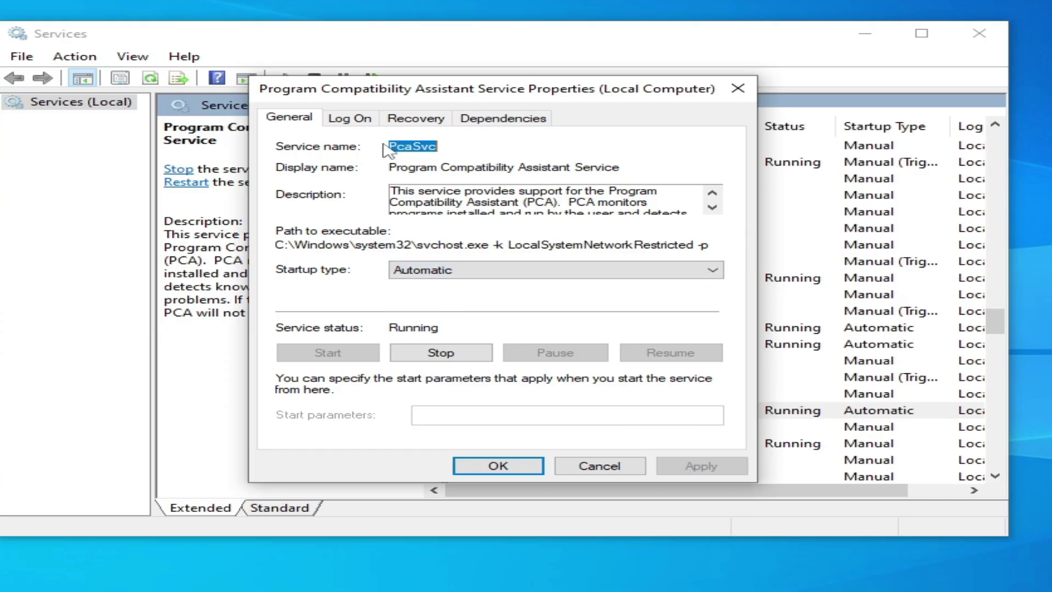
Step: Allow the Program Compatibility Assistant Service to interact with the desktop under its Local System account and apply it
click(366, 121)
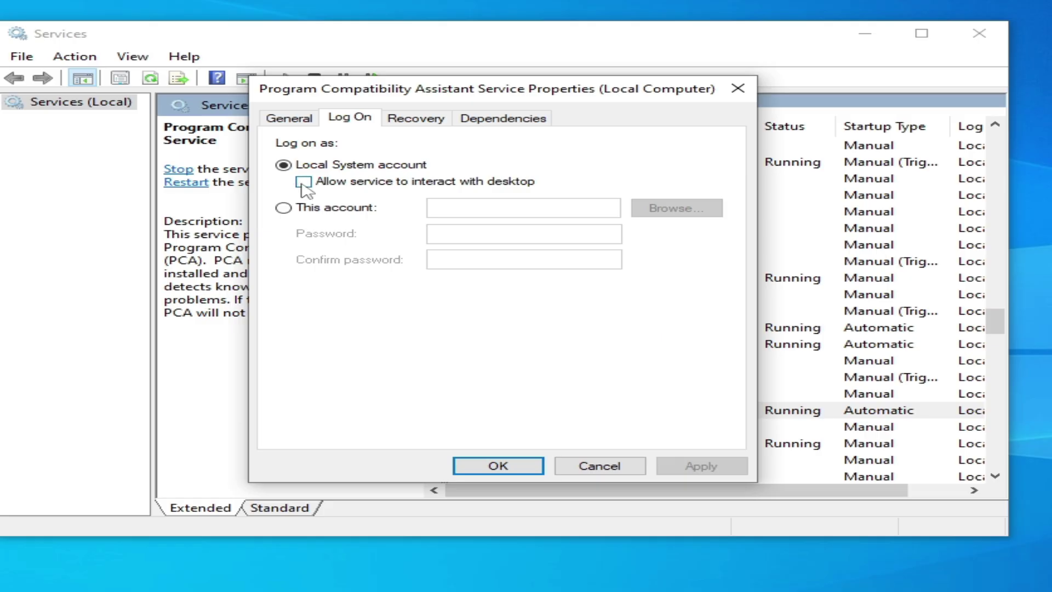
click(304, 182)
click(665, 464)
Step: Stop and start the Program Compatibility Assistant Service again, and confirm its properties
click(296, 118)
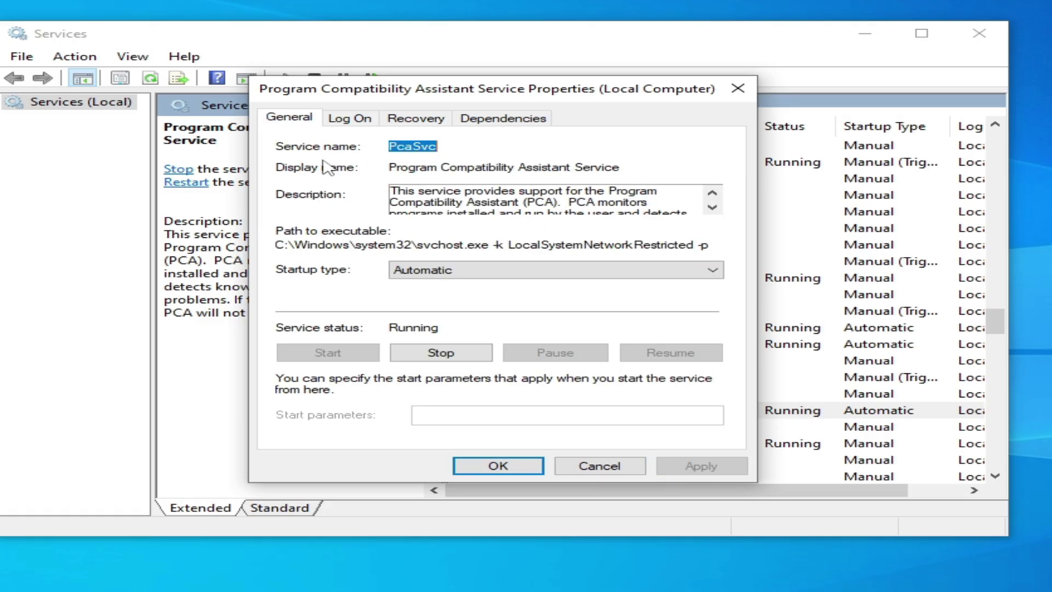
click(437, 351)
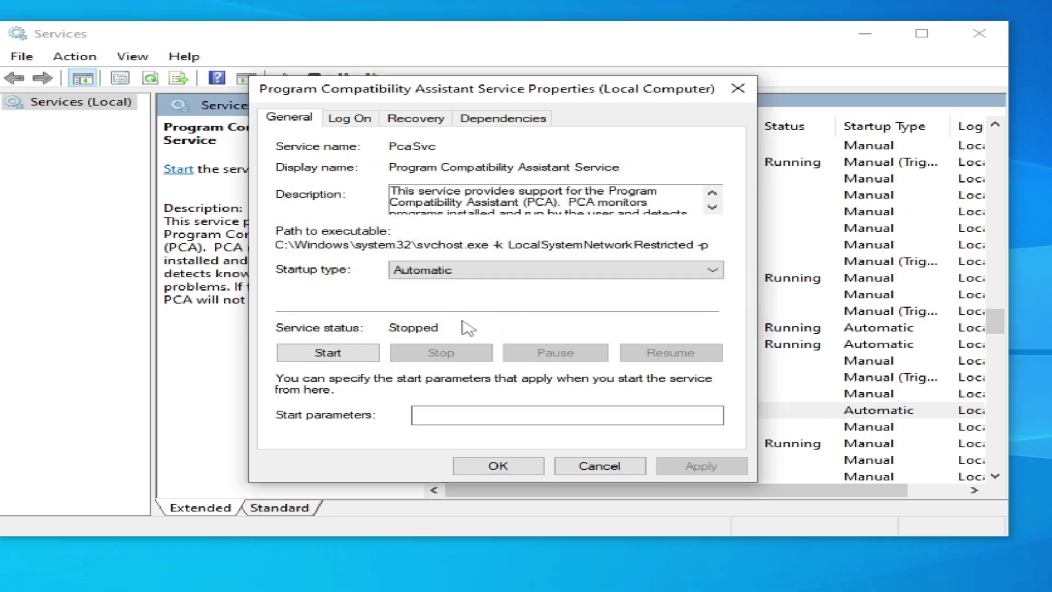
click(350, 356)
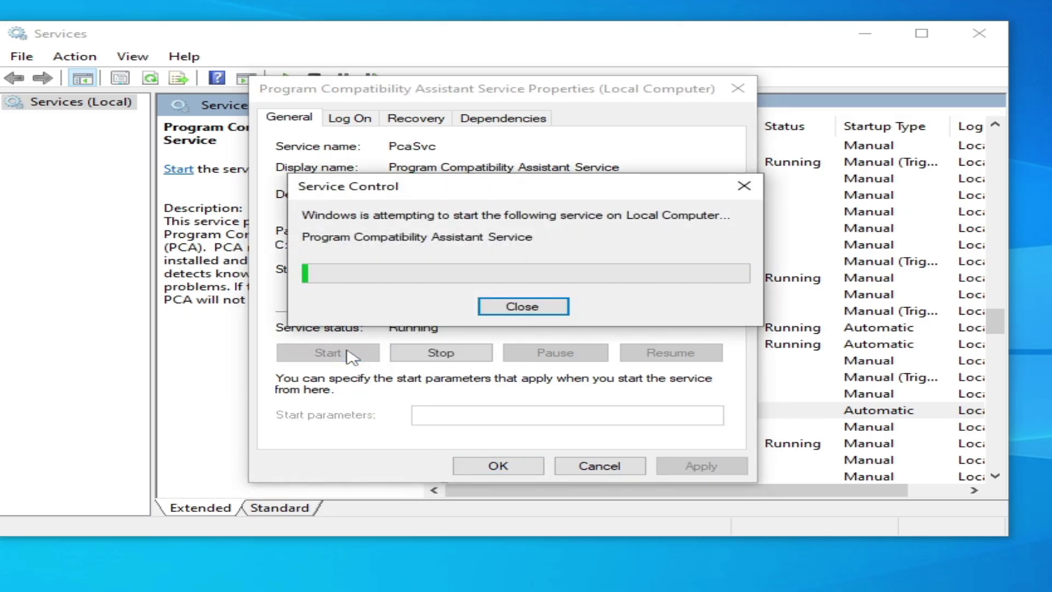
click(490, 466)
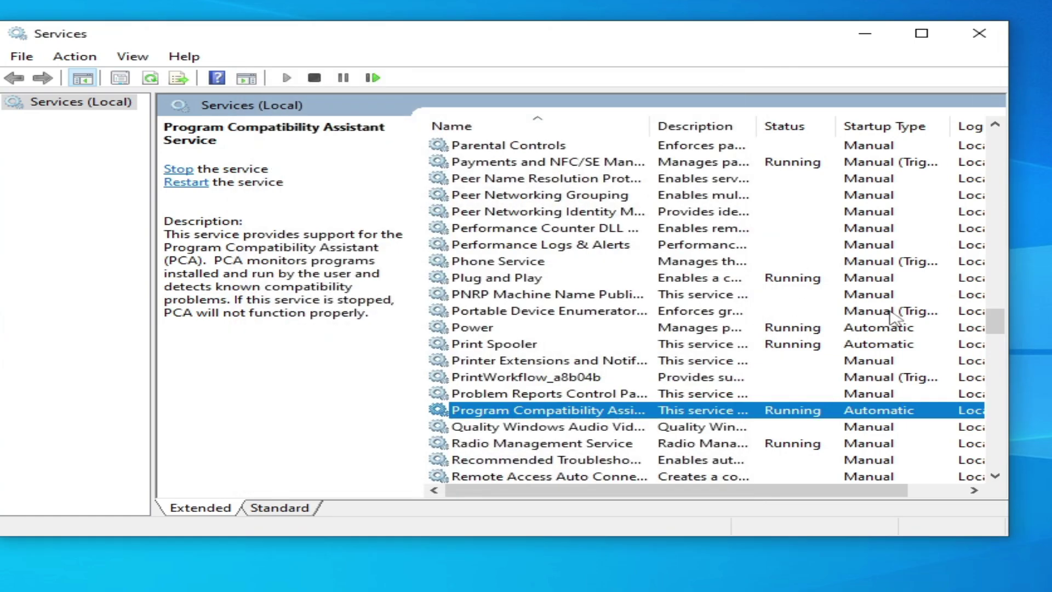
Step: Set the startup type of the Rockstar Game Library Service to Automatic and apply the change
drag(993, 327, 534, 444)
click(540, 432)
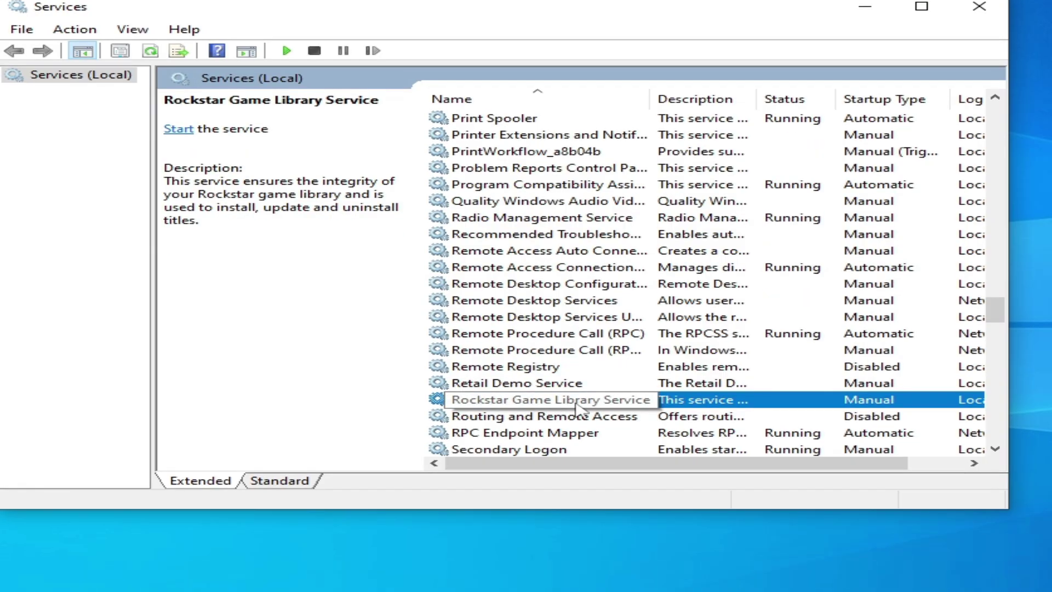
right_click(575, 429)
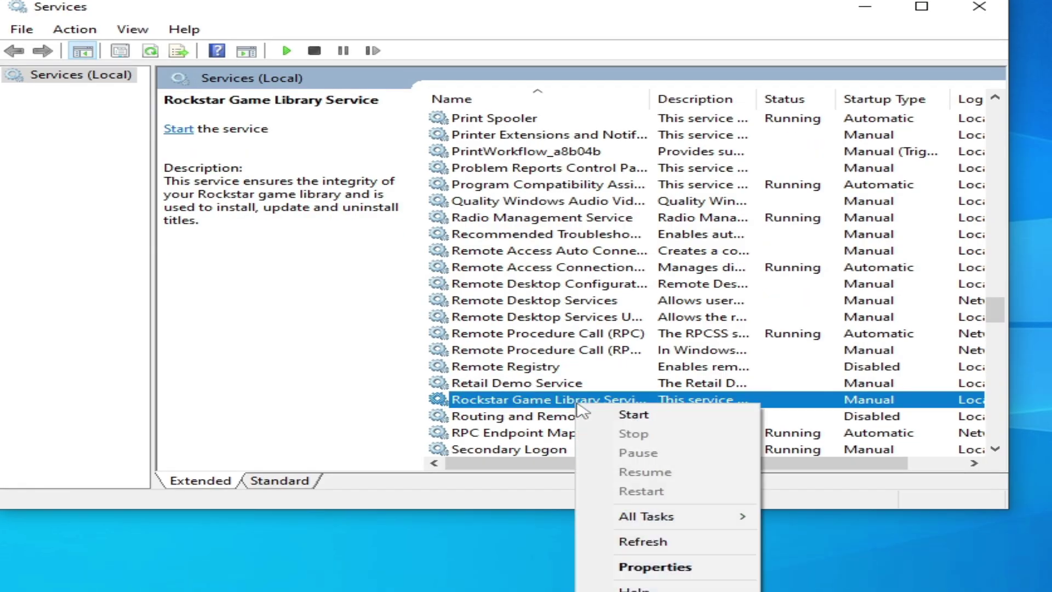
click(644, 567)
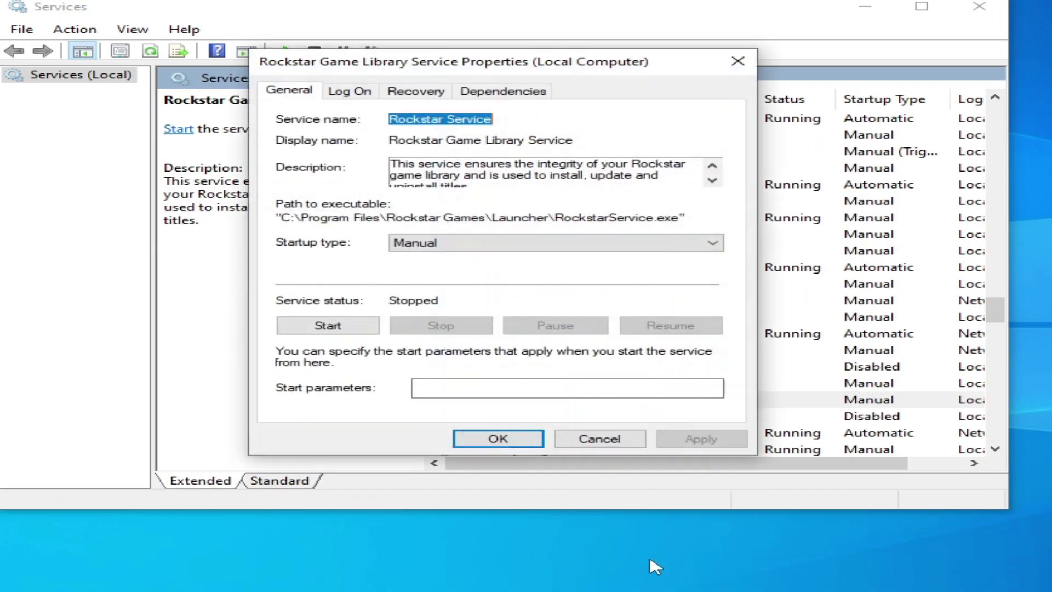
click(471, 244)
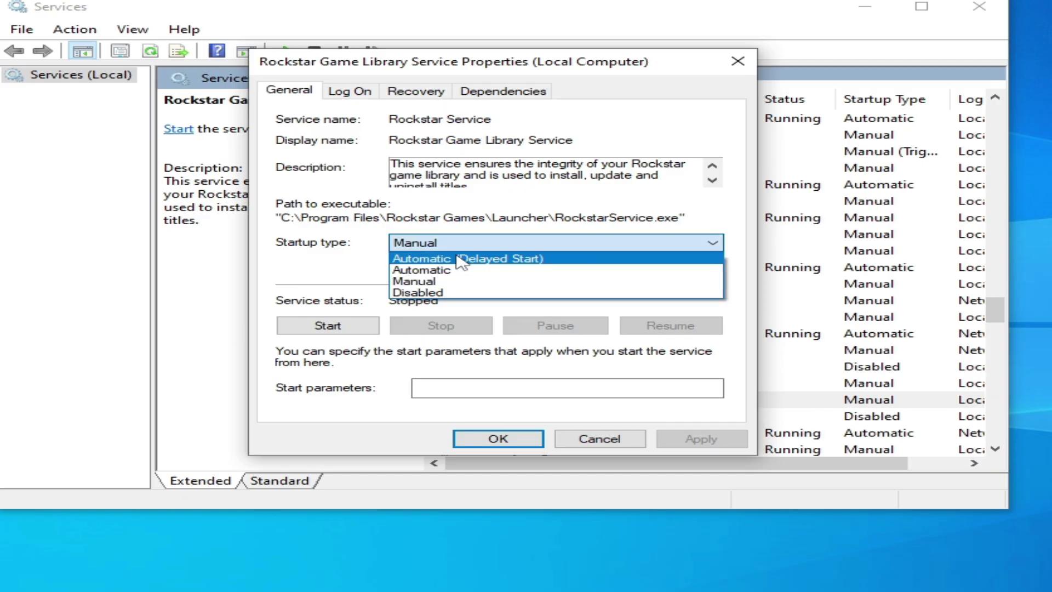
click(435, 272)
click(717, 441)
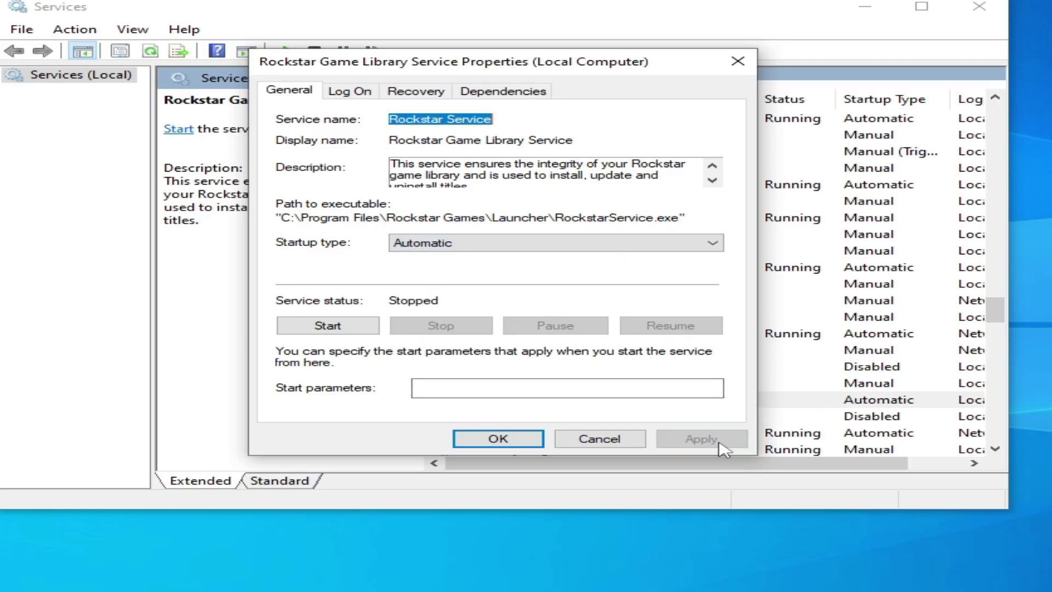
Step: Allow the Rockstar Game Library Service to interact with the desktop under its Local System account and apply it
click(350, 92)
click(303, 154)
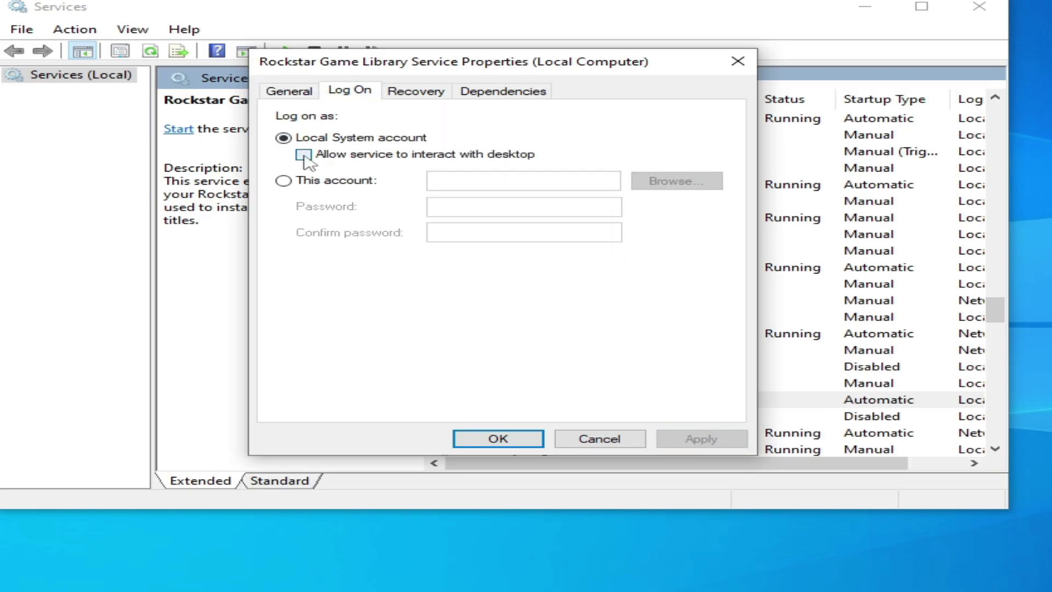
click(705, 438)
Step: Start the Rockstar Game Library Service, confirm its properties and close the Services window
click(306, 91)
click(332, 326)
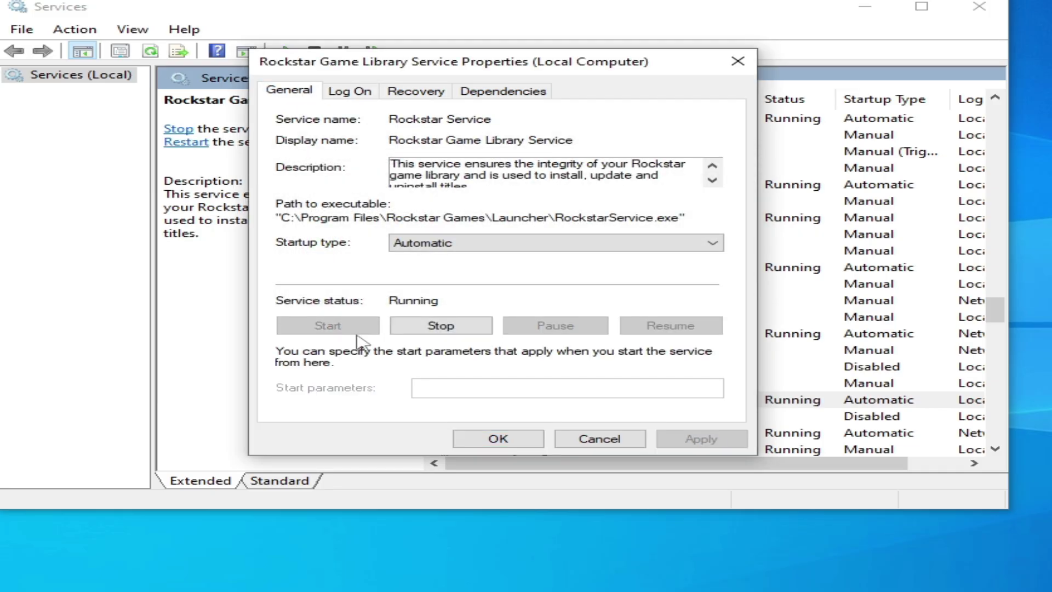
click(511, 439)
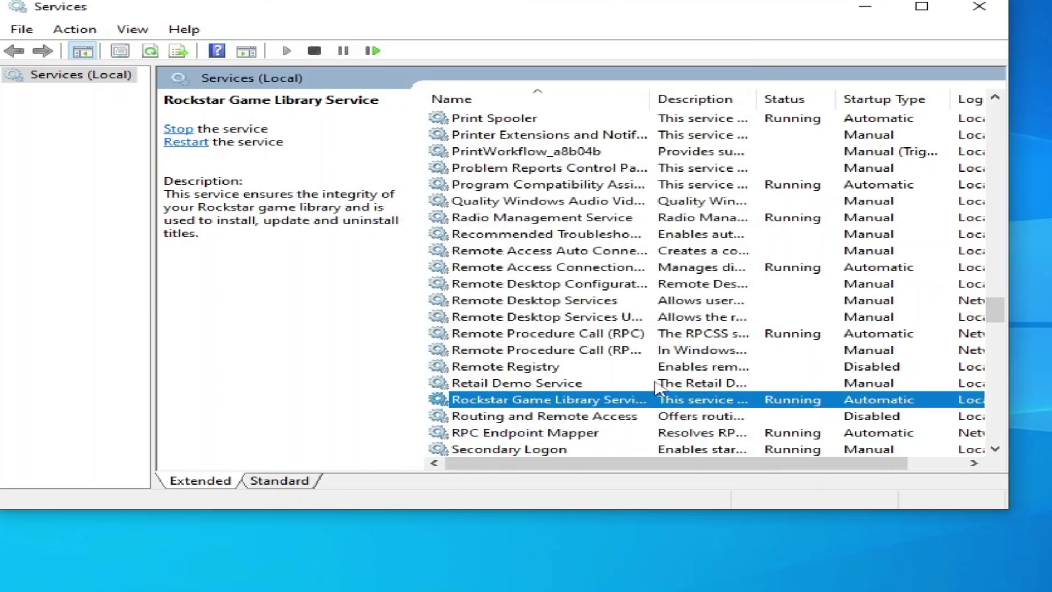
click(979, 7)
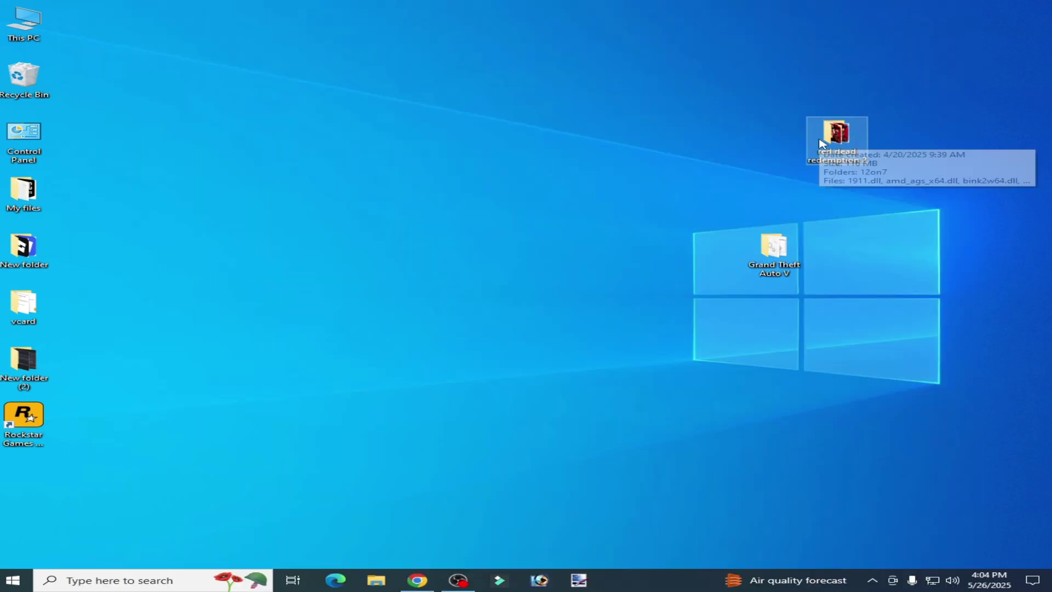
Step: Open the compatibility settings of the PlayGTAV application in the desktop's Grand Theft Auto V folder
double_click(775, 252)
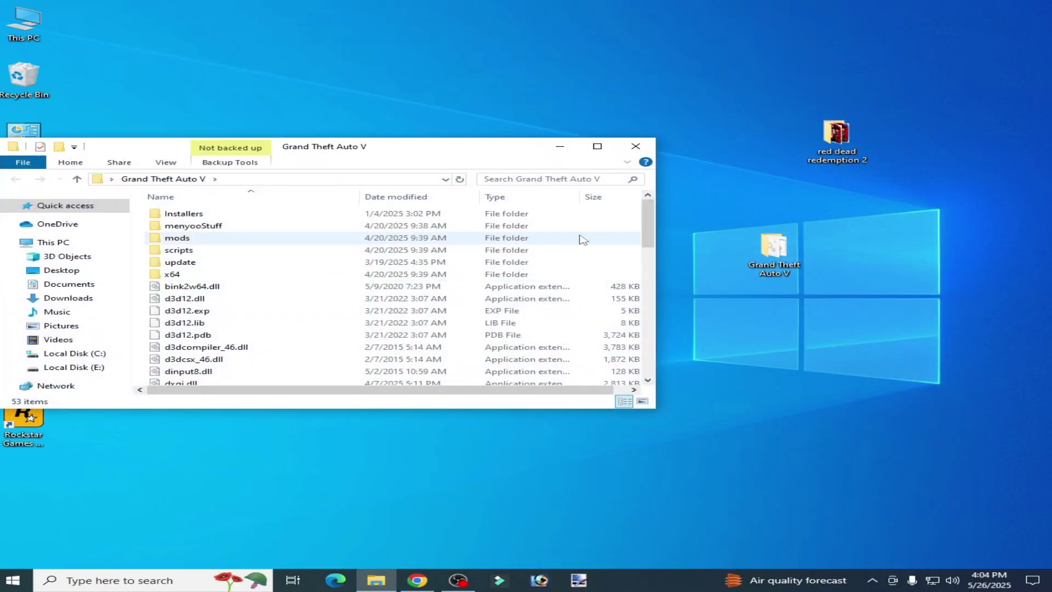
drag(646, 229, 663, 317)
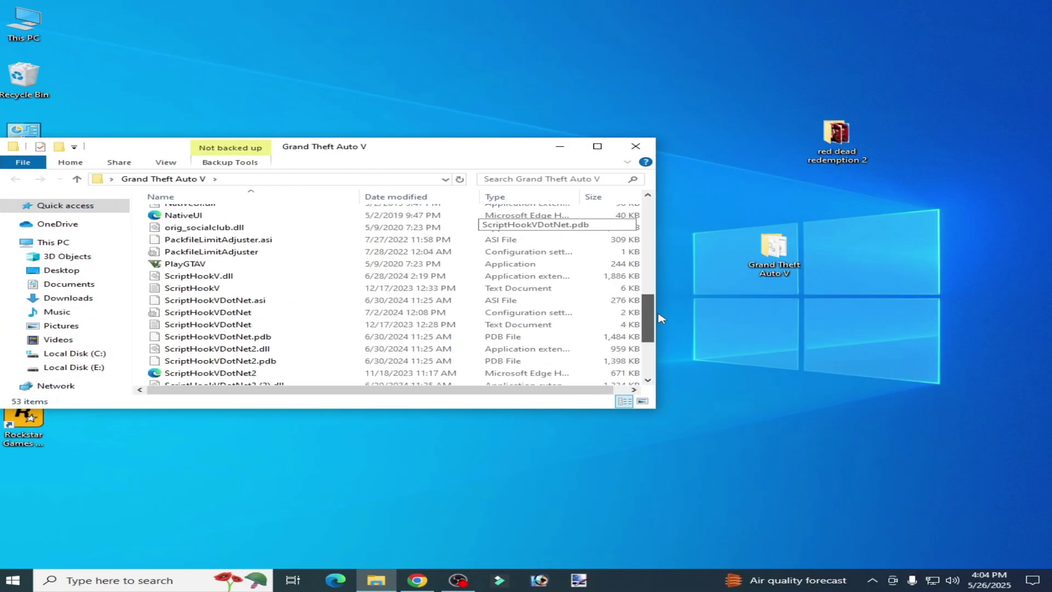
right_click(189, 266)
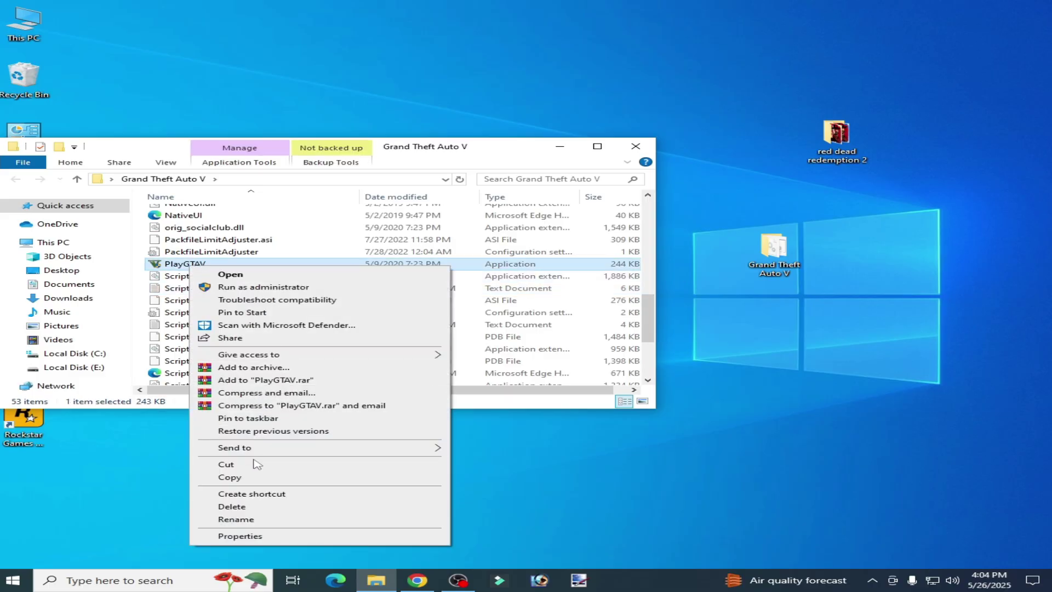
click(239, 536)
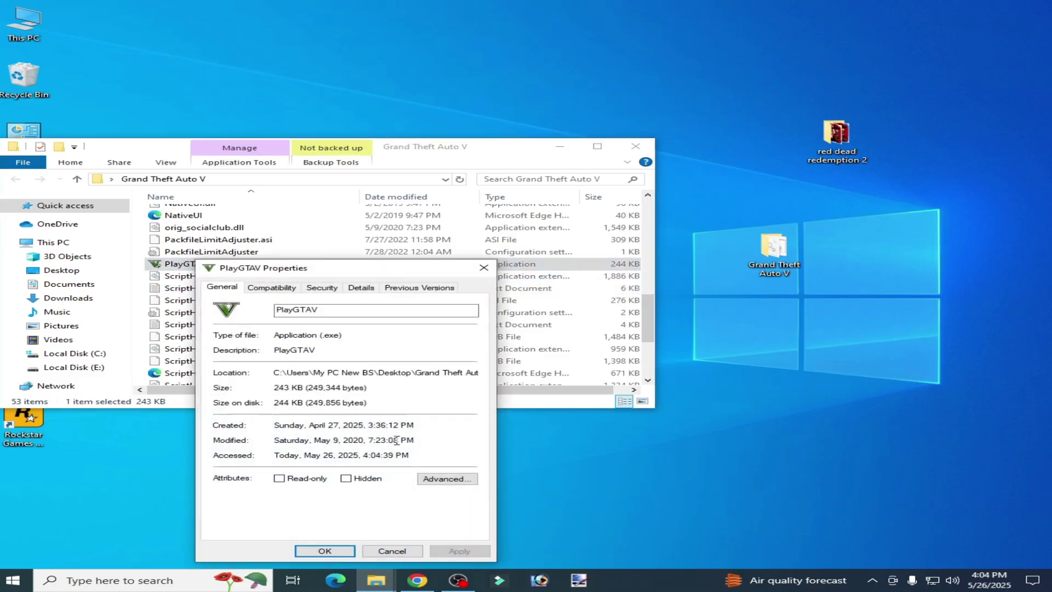
click(278, 289)
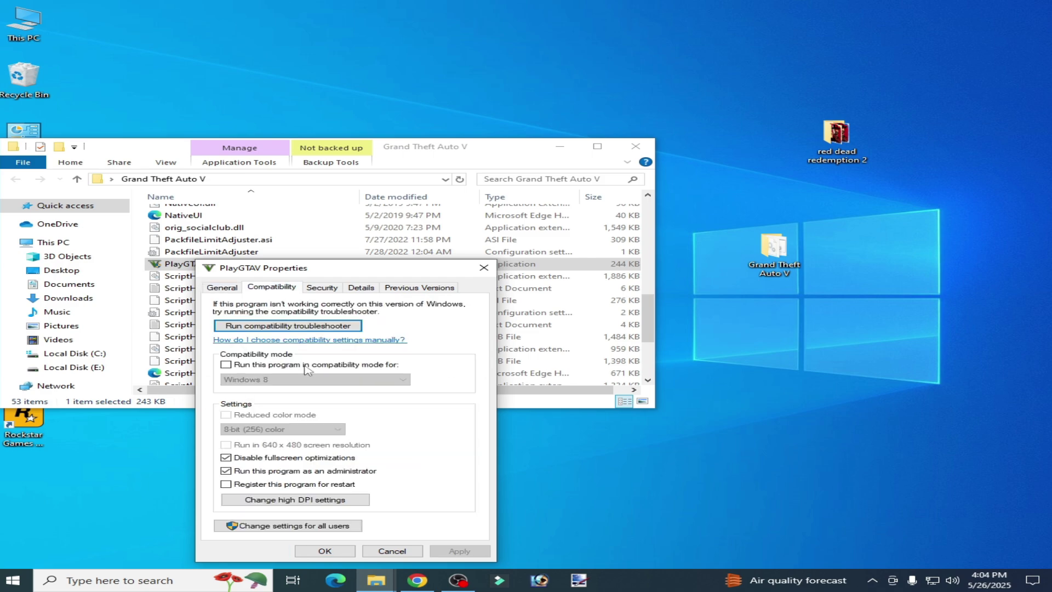
Step: Apply PlayGTAV's compatibility settings with compatibility mode switched off, and close the Grand Theft Auto V folder
click(226, 365)
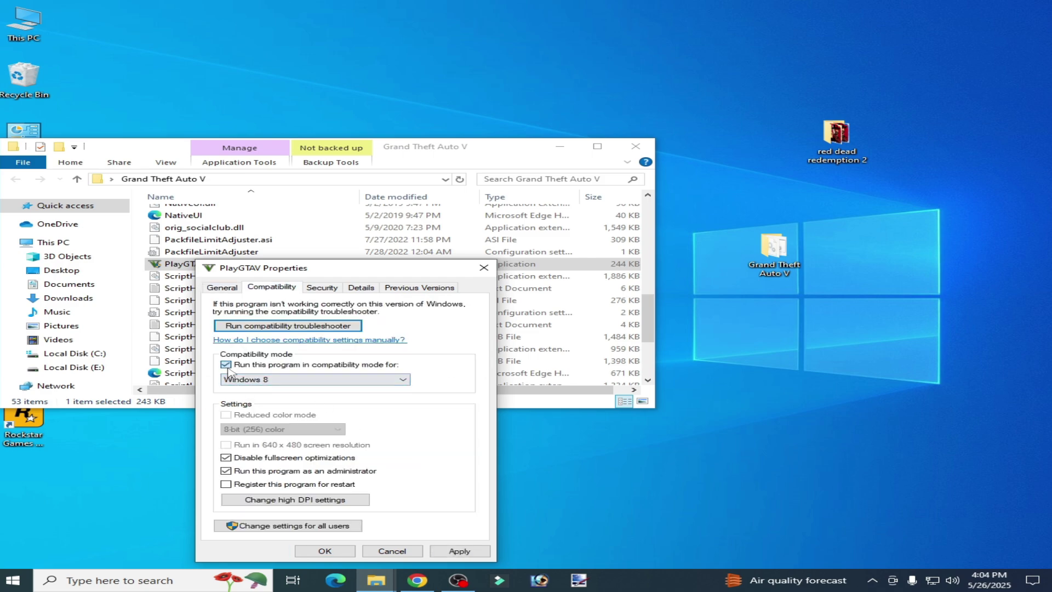
click(227, 365)
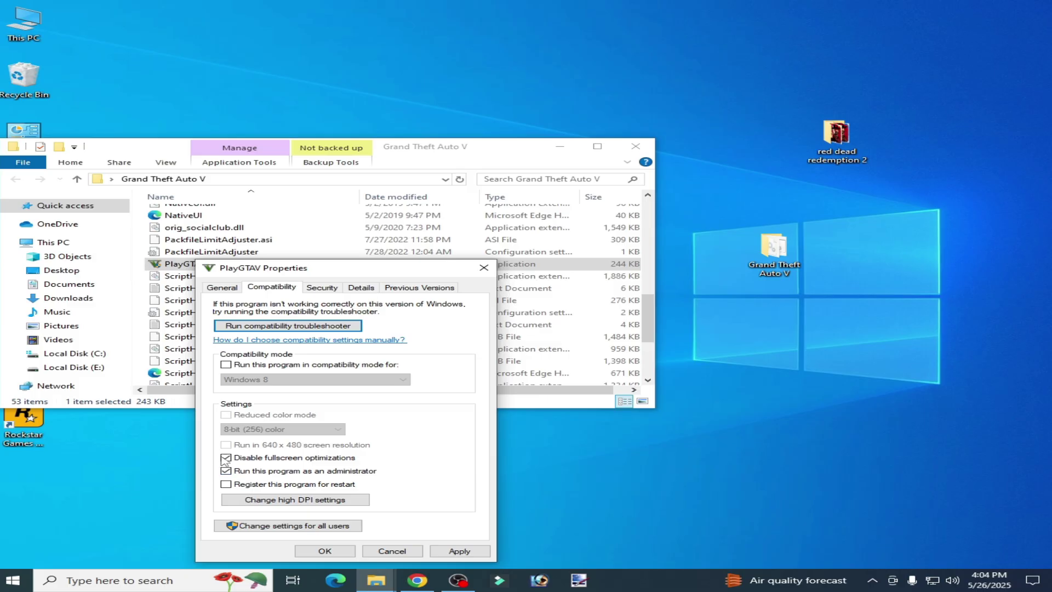
click(448, 550)
click(333, 553)
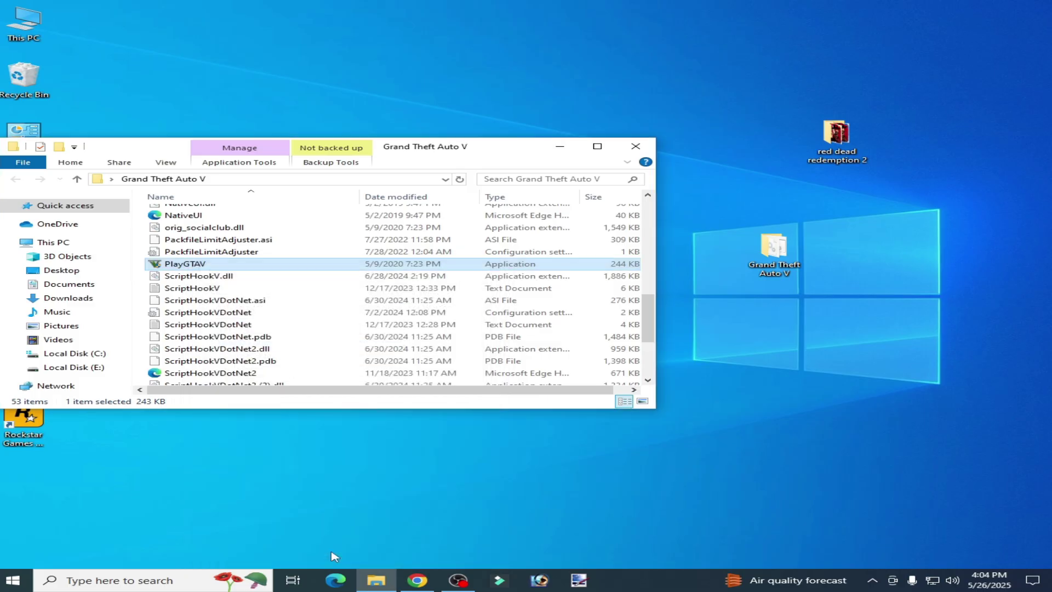
click(635, 147)
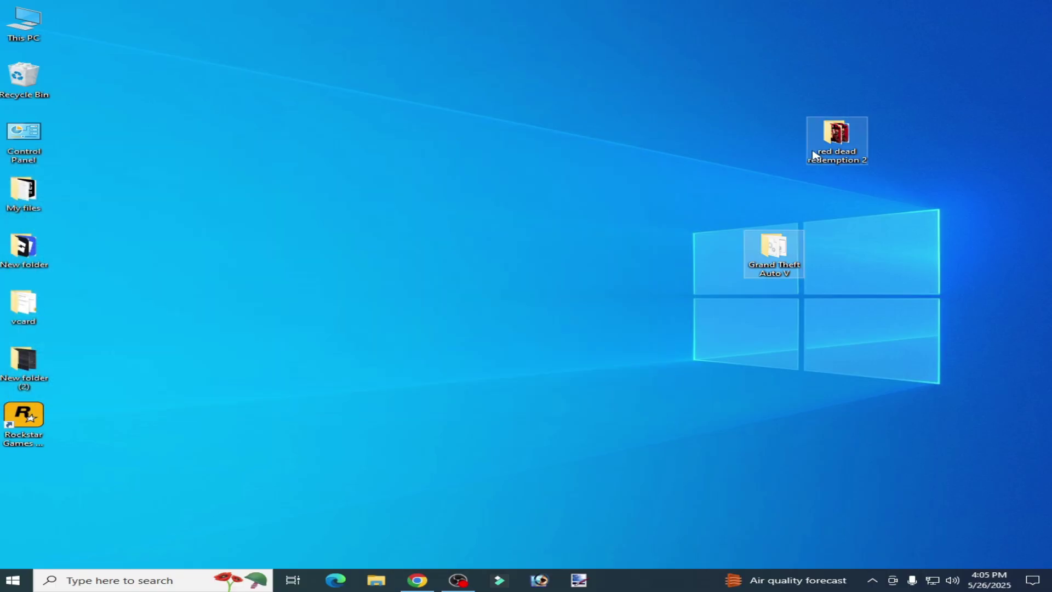
Step: Open the compatibility settings of the PlayRDR application in the desktop's red dead redemption 2 folder
double_click(814, 155)
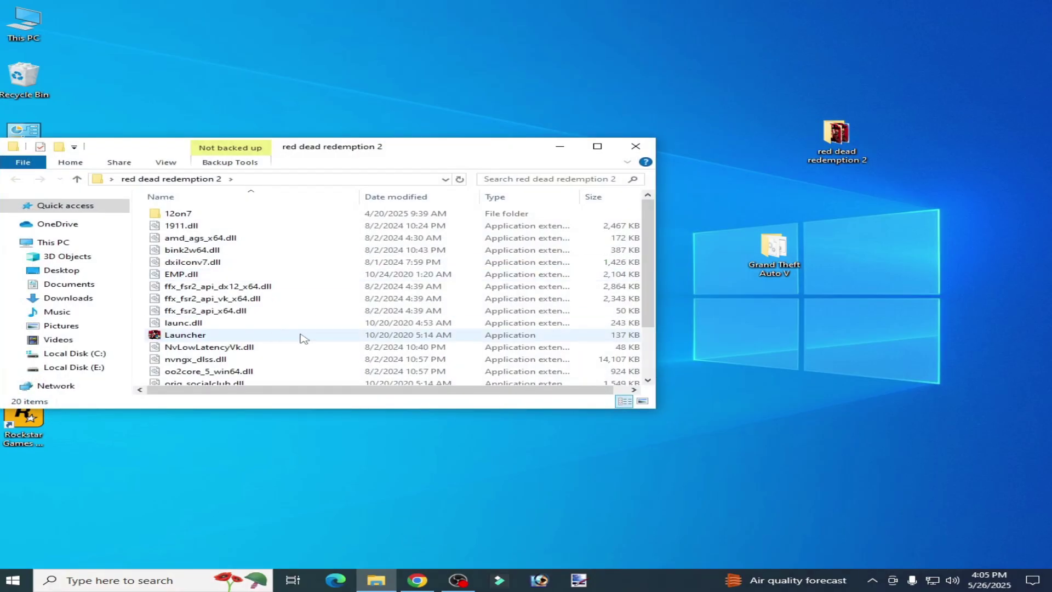
drag(655, 254, 657, 344)
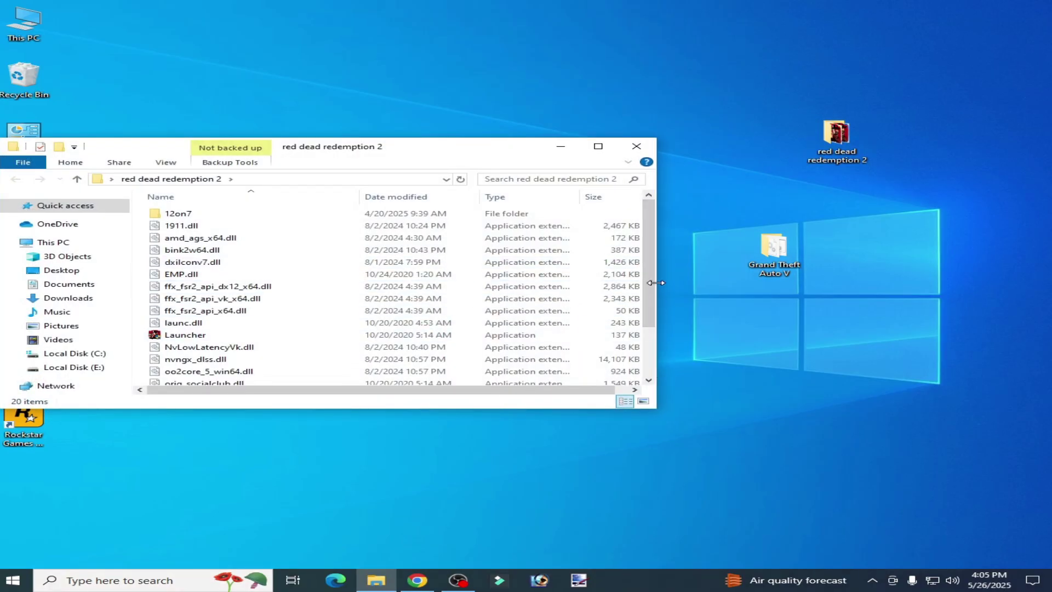
drag(656, 282, 653, 283)
scroll(649, 296, down, 2)
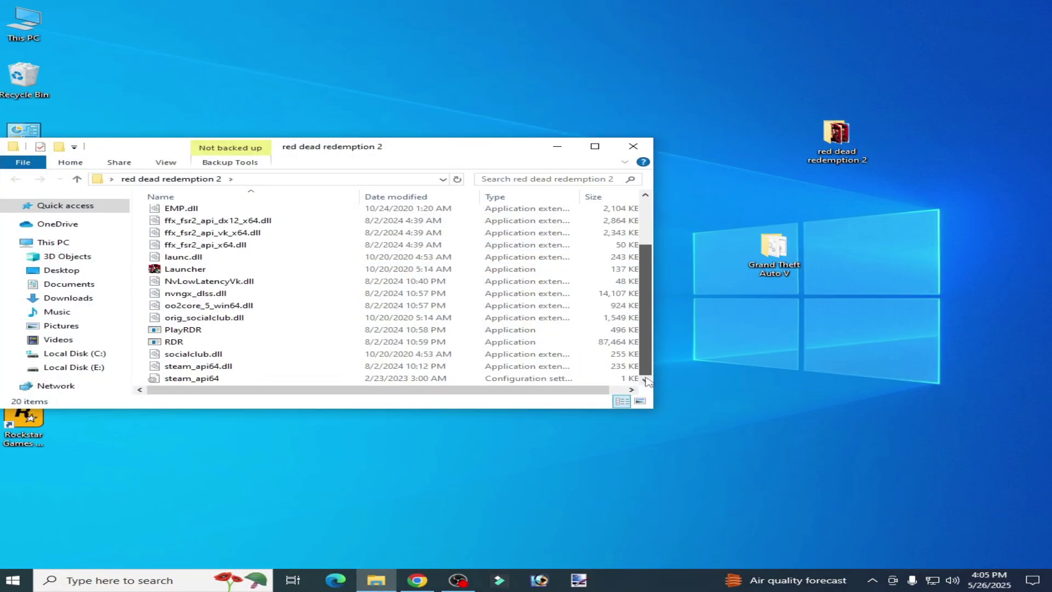
right_click(195, 331)
click(237, 324)
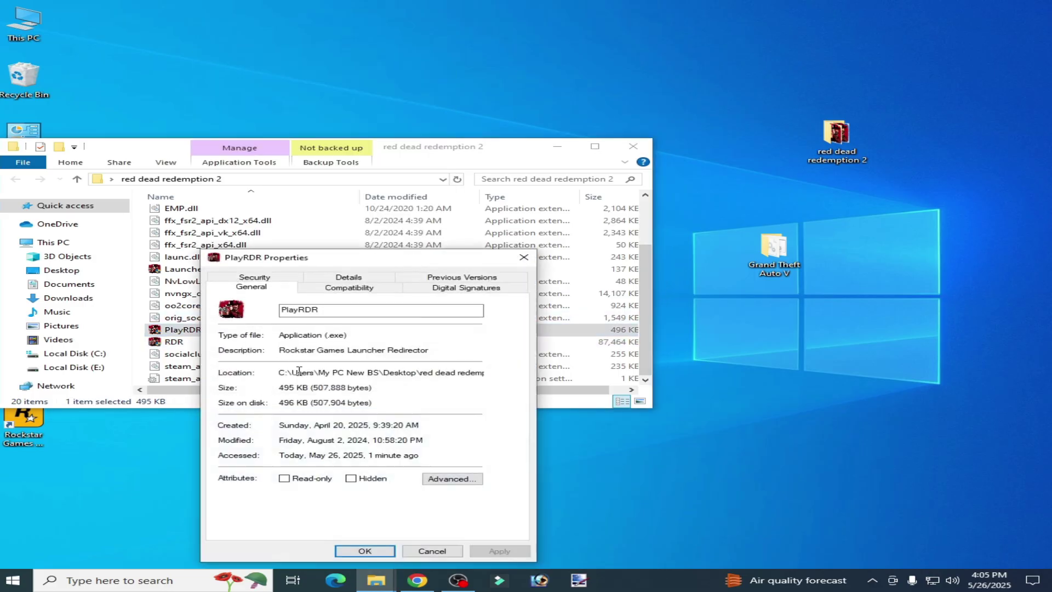
click(361, 289)
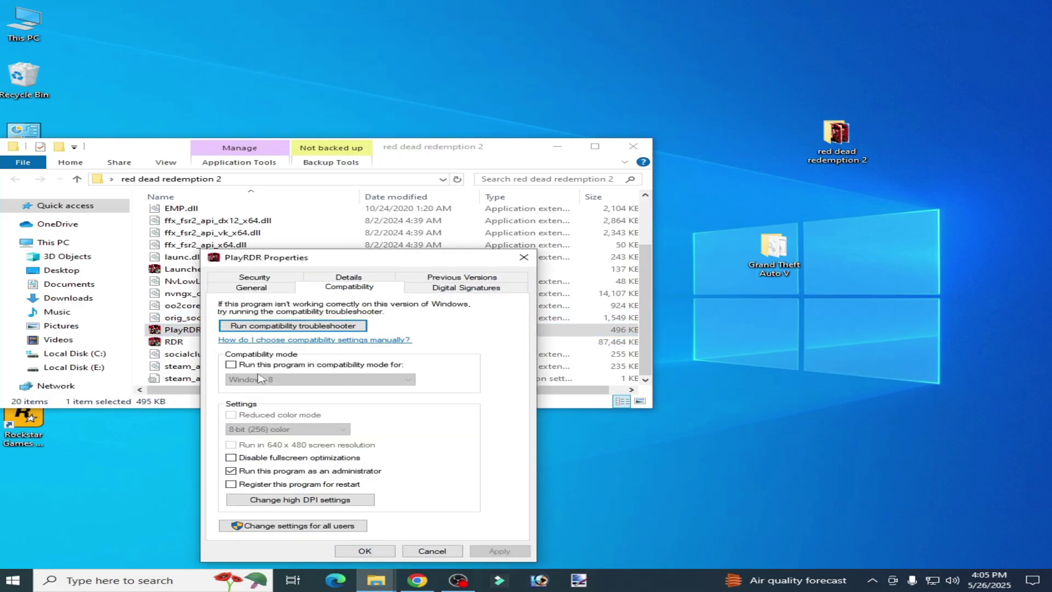
Step: Apply PlayRDR's compatibility settings with compatibility mode off and running as an administrator on
click(231, 365)
click(231, 365)
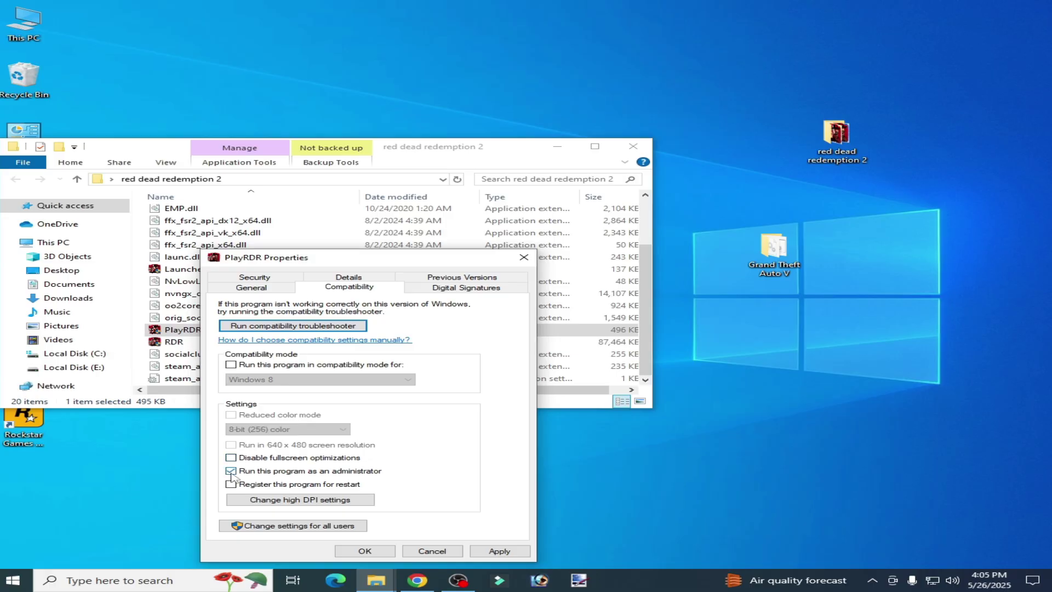
click(491, 551)
click(365, 552)
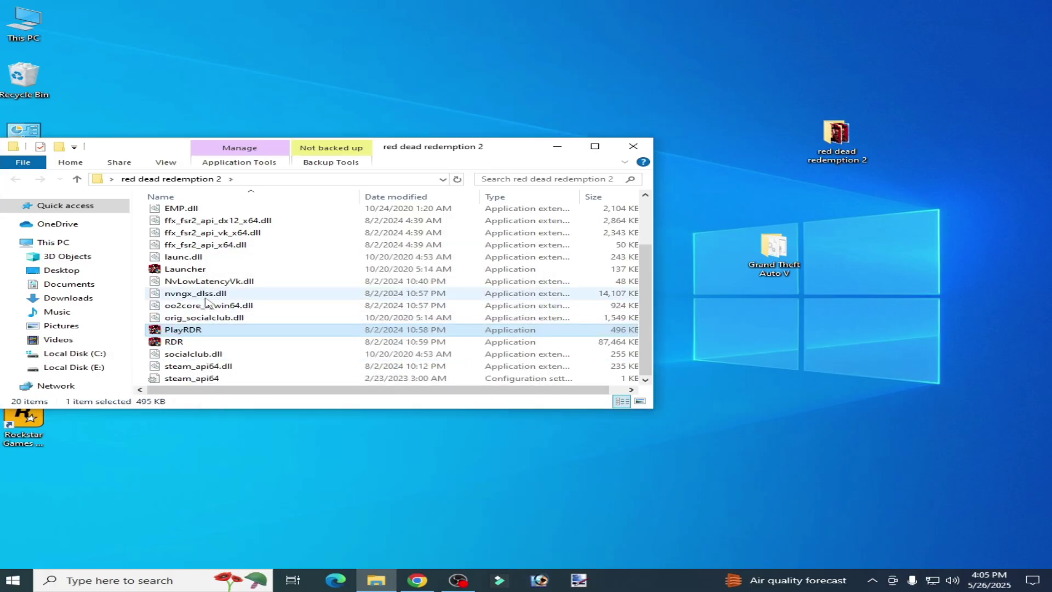
Step: Open the compatibility settings of the Launcher application in the red dead redemption 2 folder
right_click(193, 279)
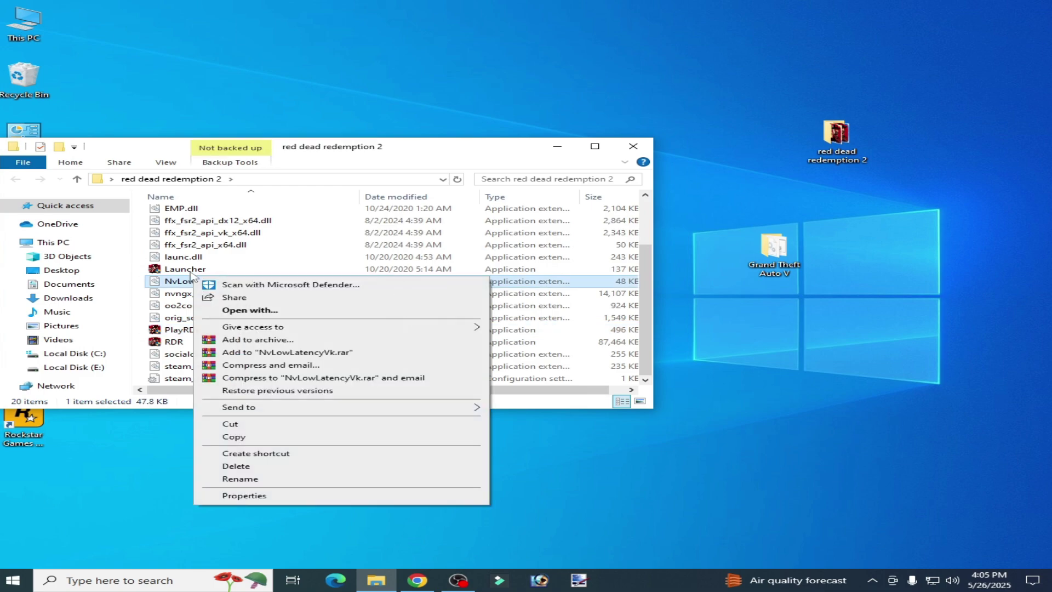
right_click(192, 269)
click(365, 545)
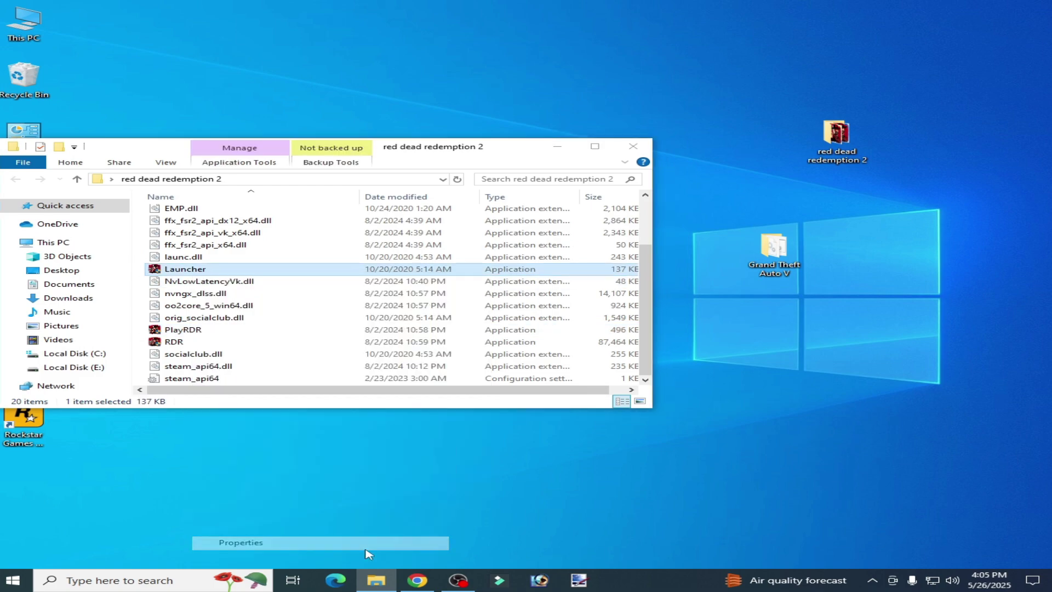
click(272, 288)
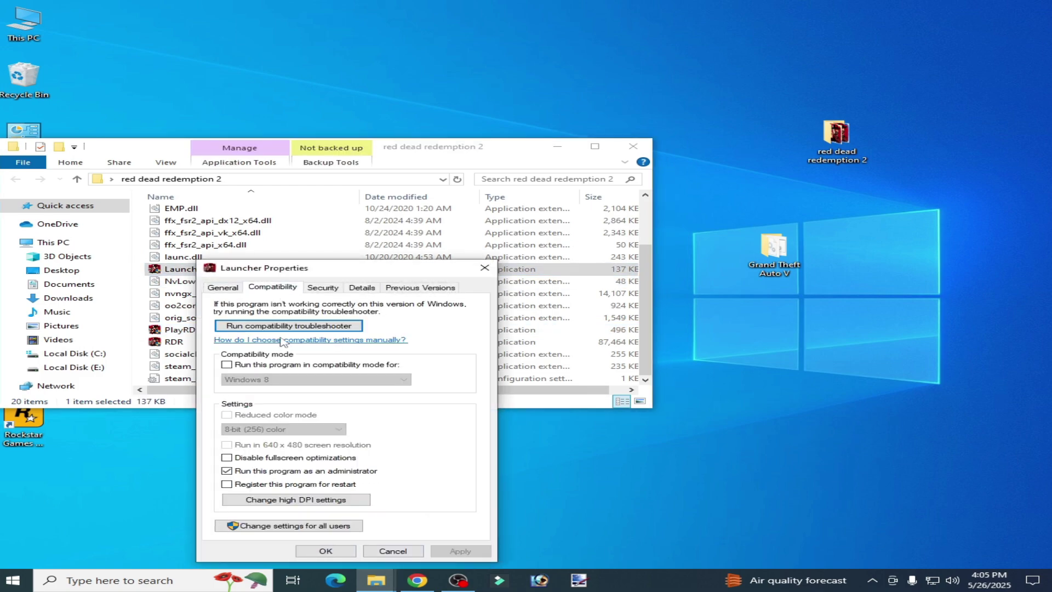
Step: Disable fullscreen optimizations for Launcher with compatibility mode off and running as an administrator on, apply the settings and close the folder
click(227, 365)
click(226, 364)
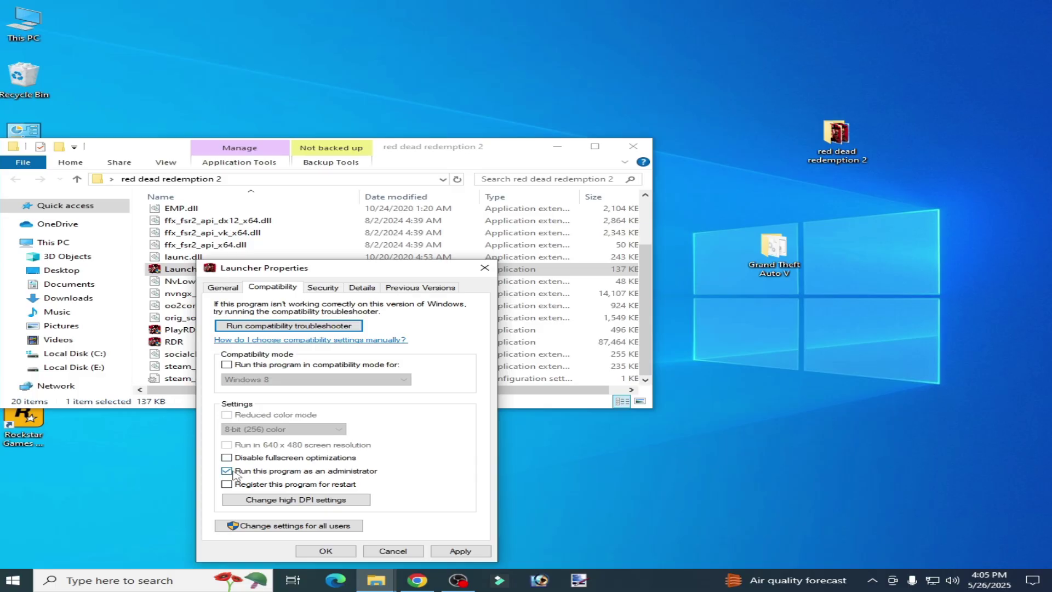
click(460, 550)
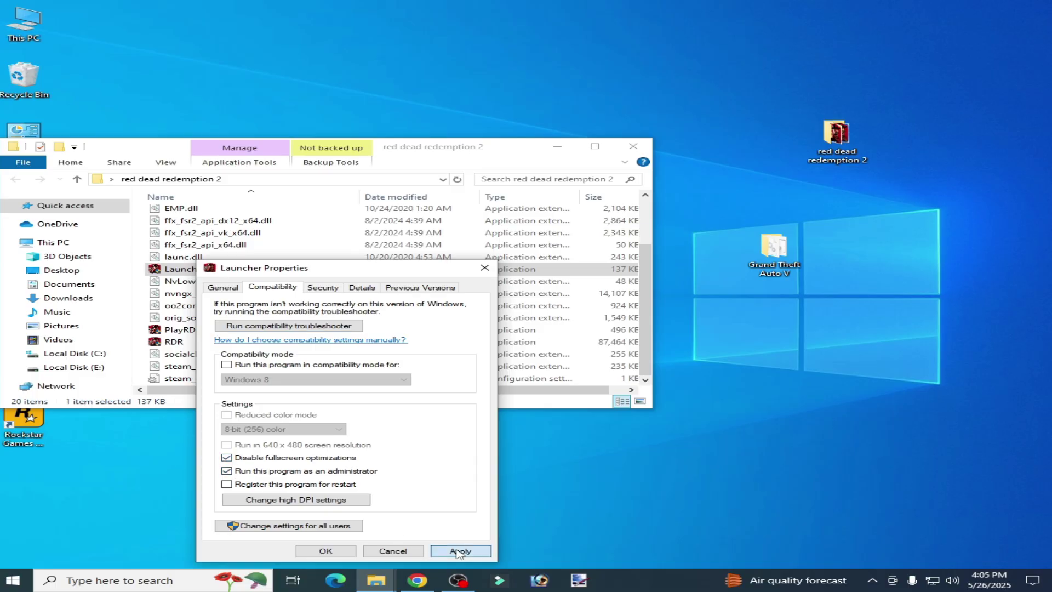
click(326, 550)
click(633, 146)
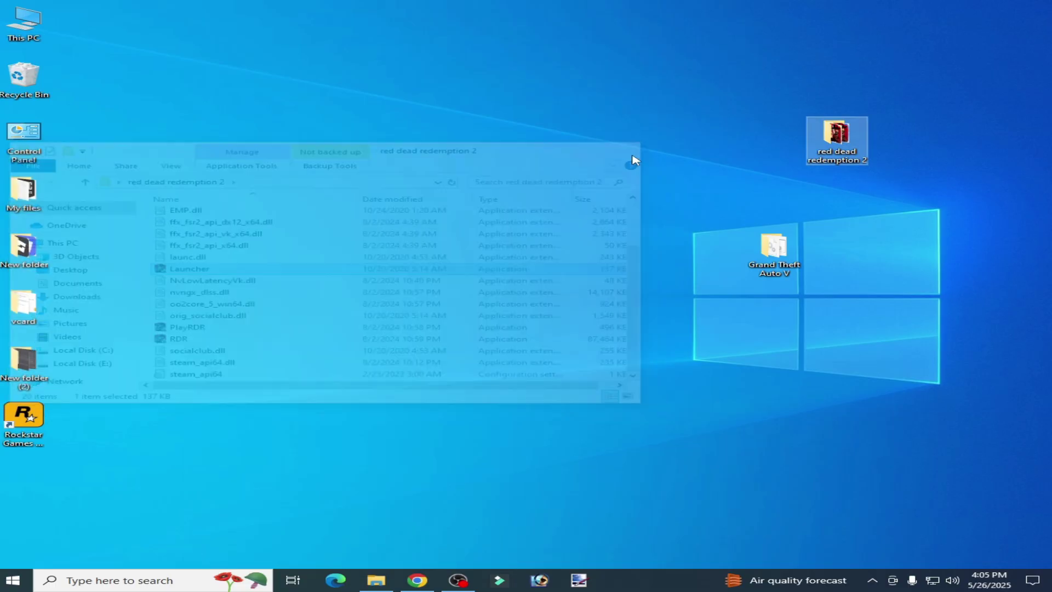
Step: Set the desktop's Rockstar Games Launcher shortcut to run as an administrator with compatibility mode off, and apply it
right_click(27, 416)
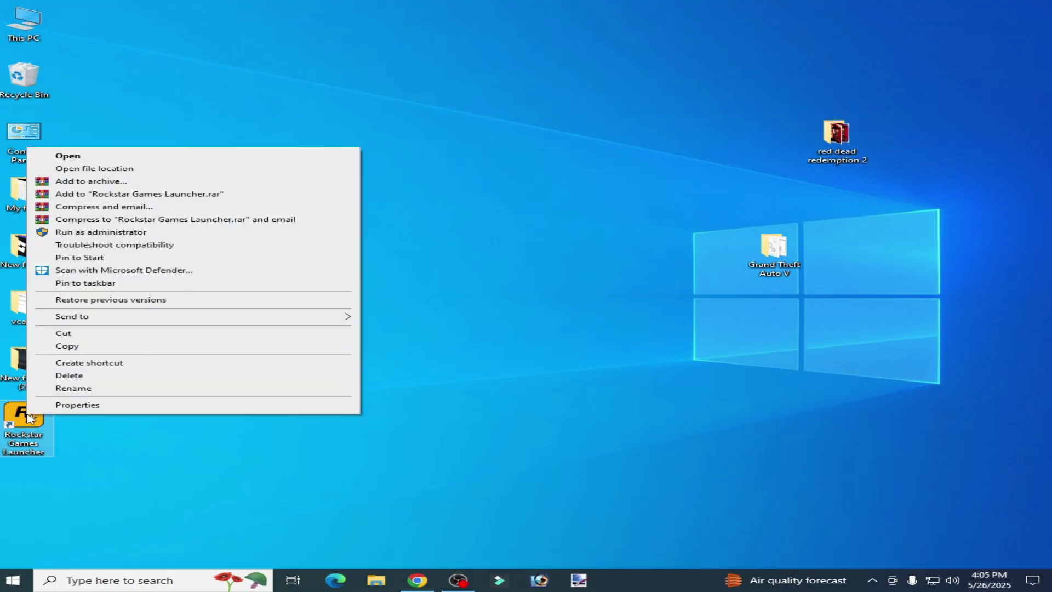
click(77, 404)
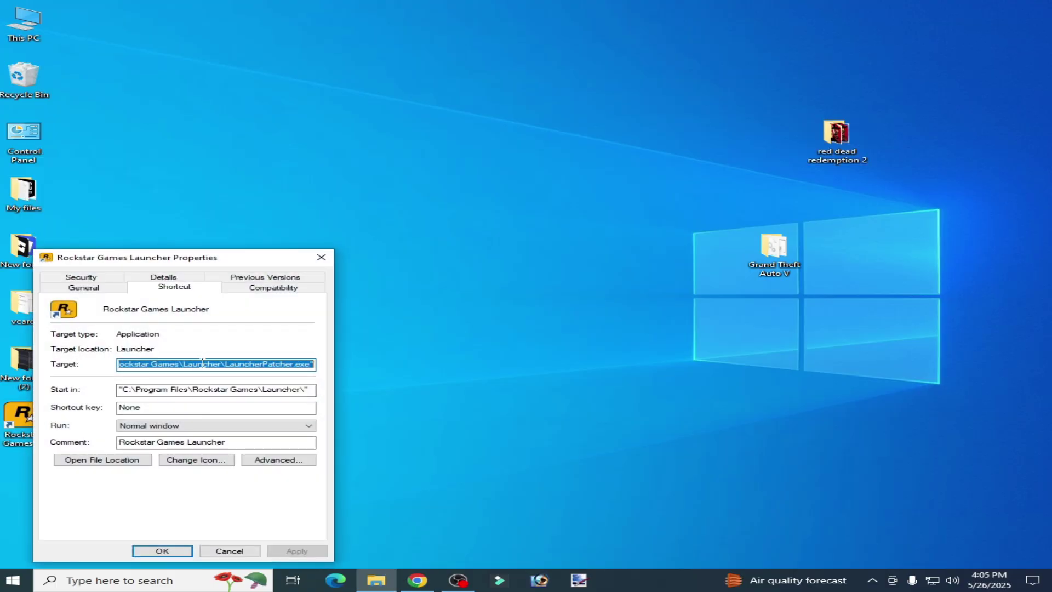
click(252, 289)
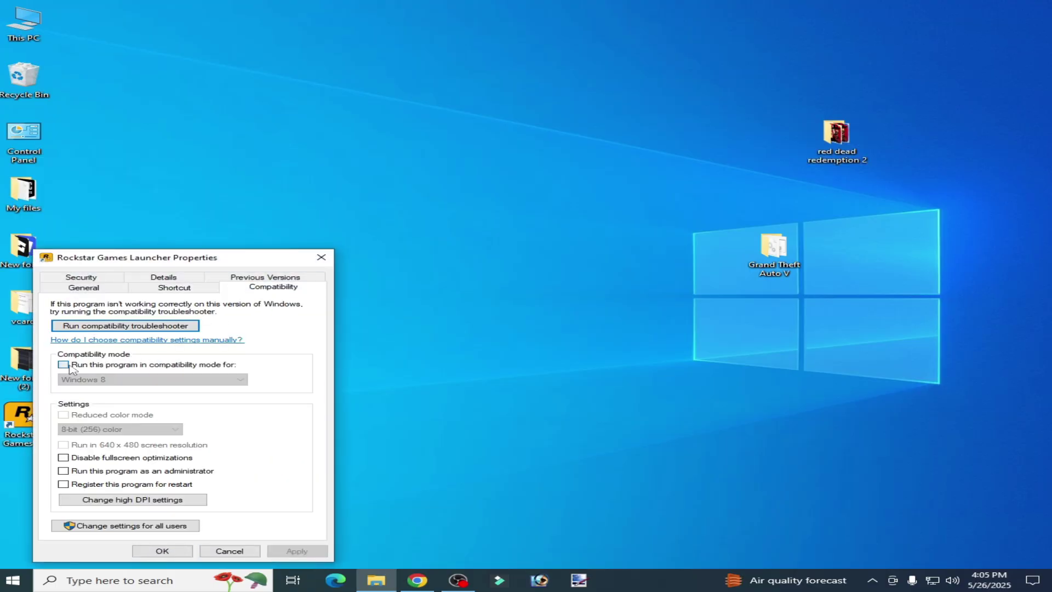
click(70, 365)
click(69, 365)
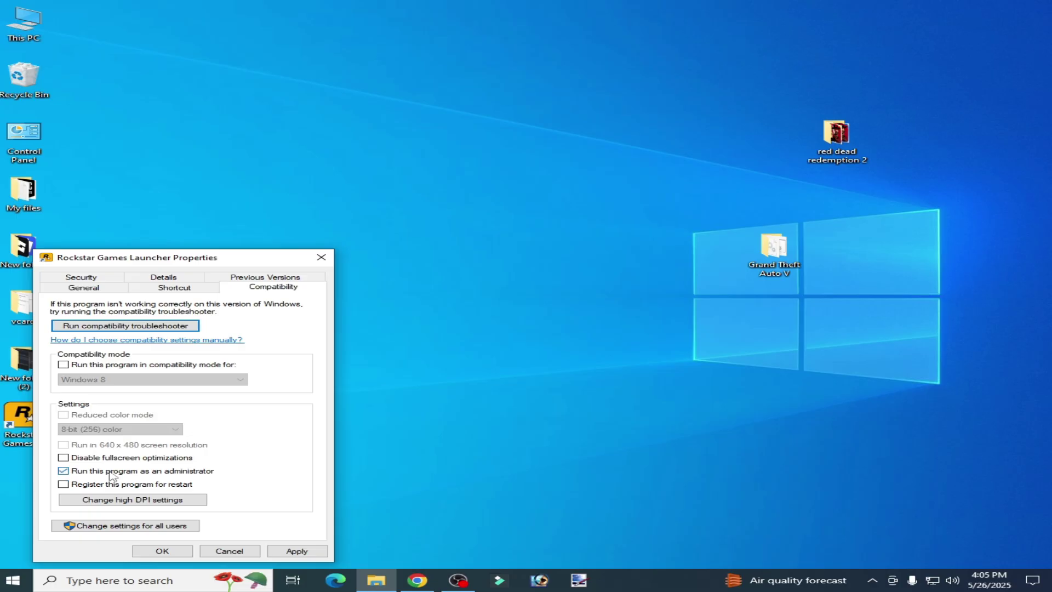
click(297, 551)
click(182, 551)
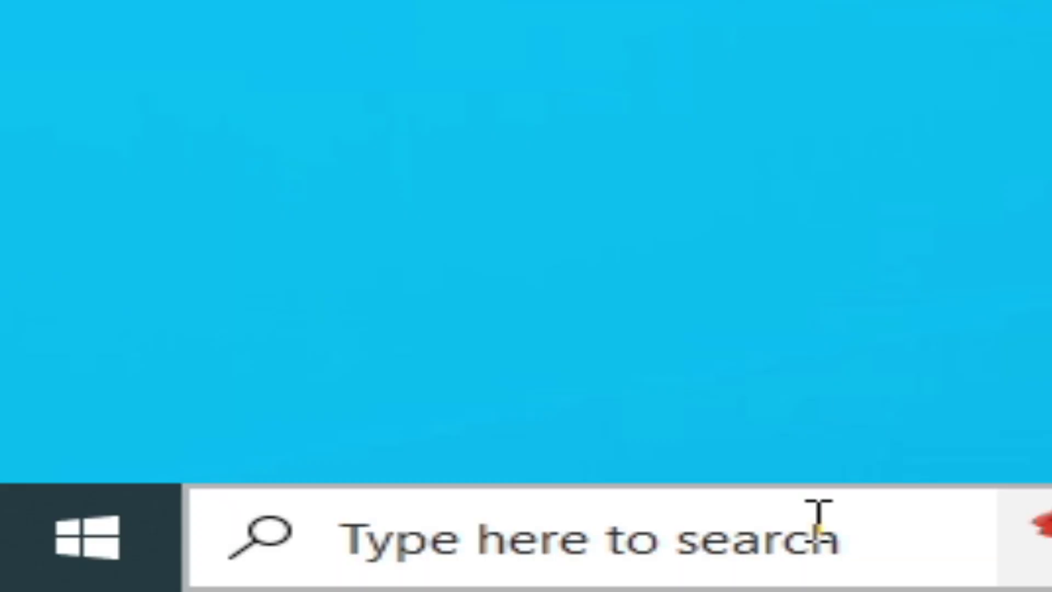
Step: Open Apps & features in Windows Settings and filter the installed apps by "rock"
click(168, 579)
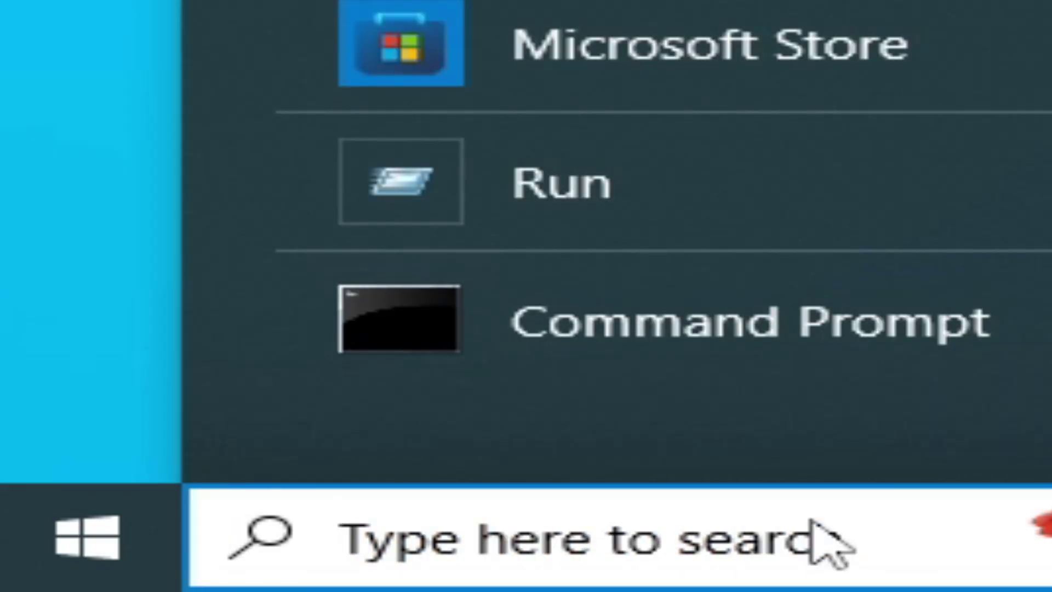
text(settin)
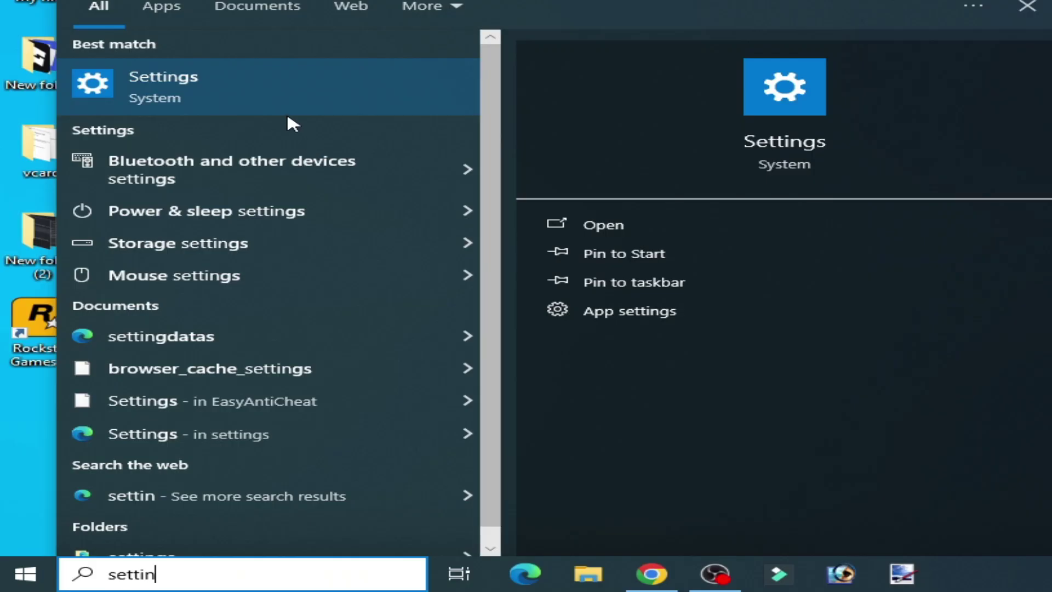
click(247, 82)
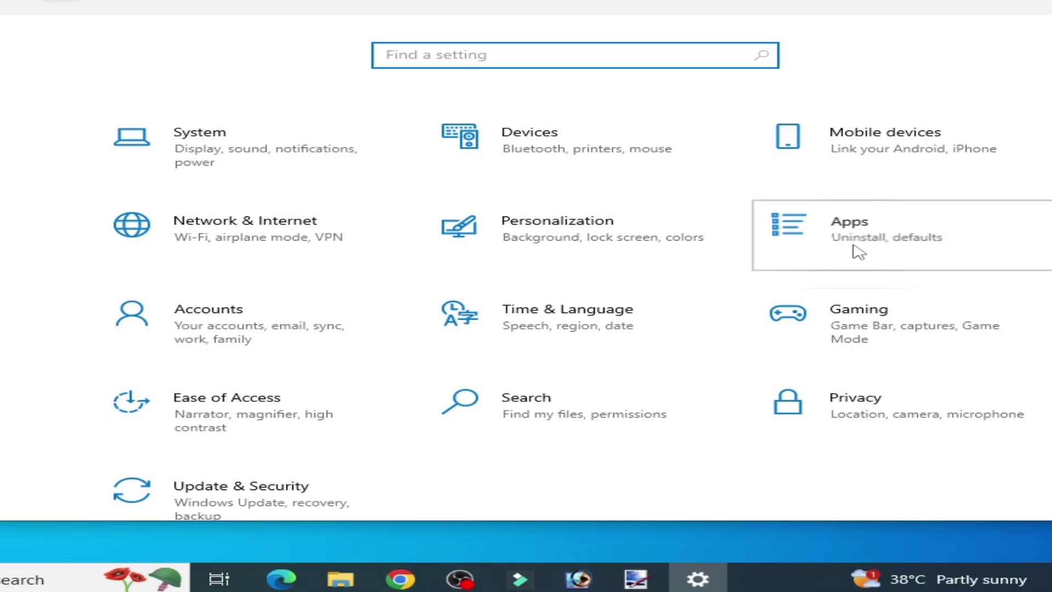
click(858, 252)
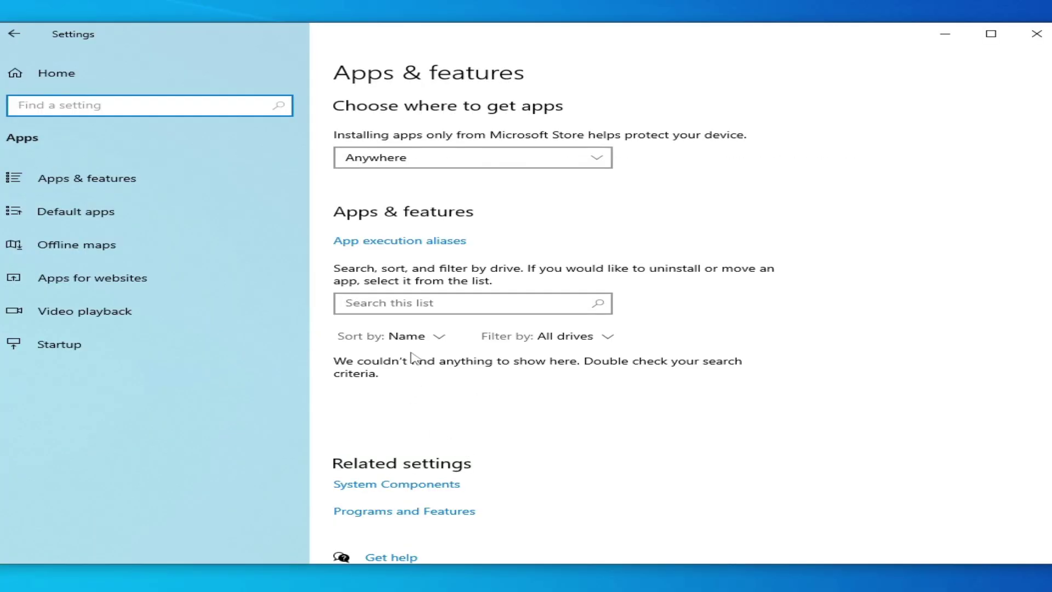
click(425, 304)
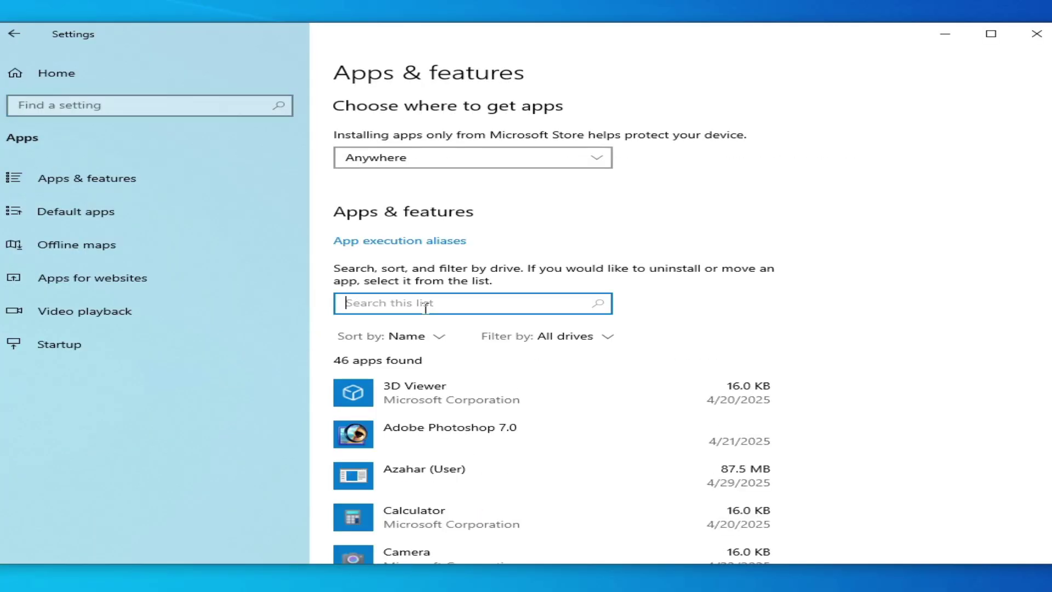
text(ro)
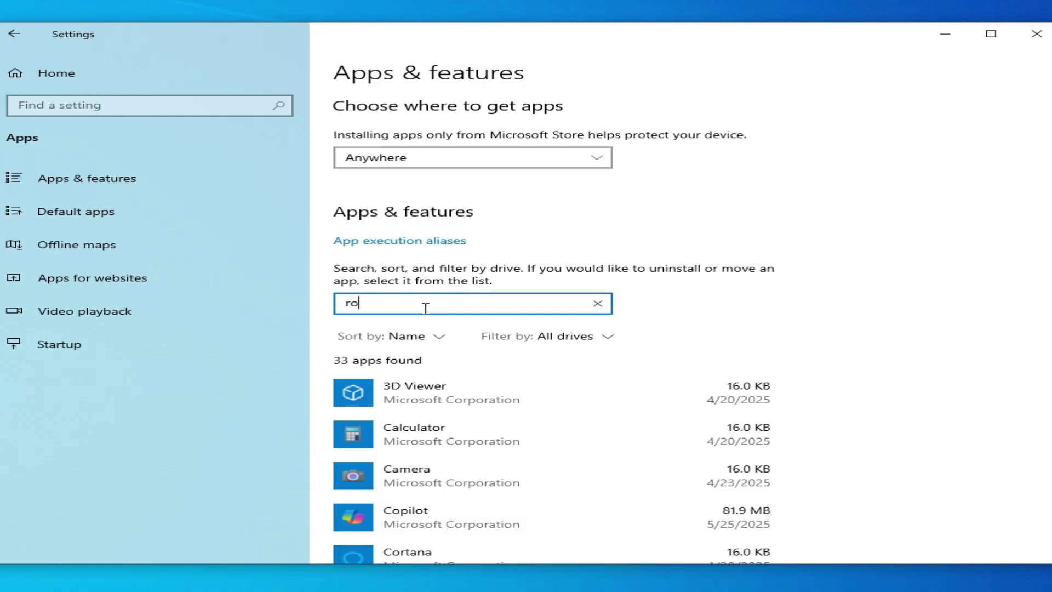
text(ck)
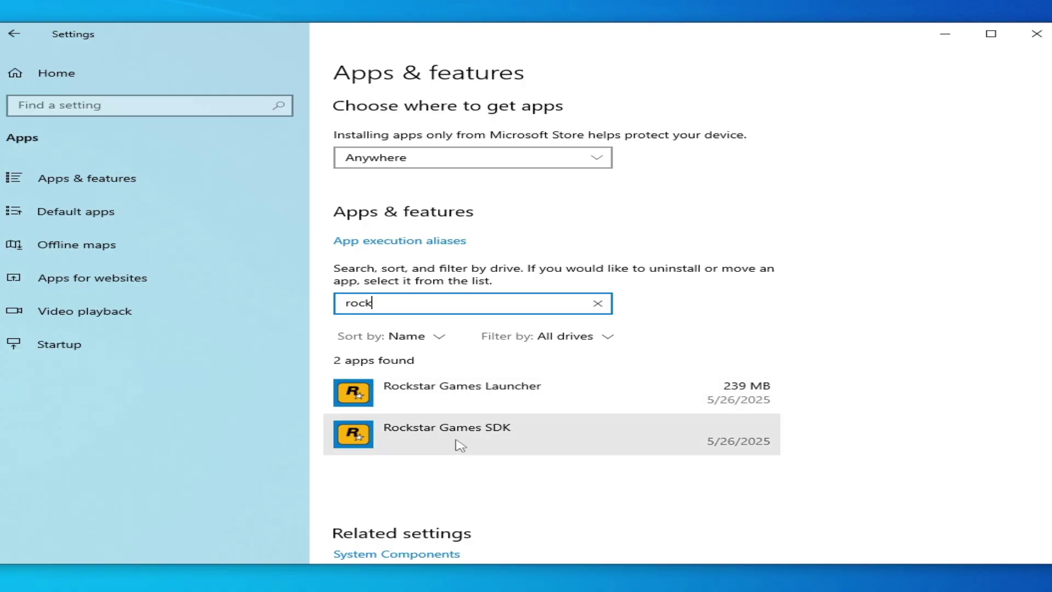
Step: Try to uninstall the Rockstar Games Launcher from the filtered apps list
click(657, 397)
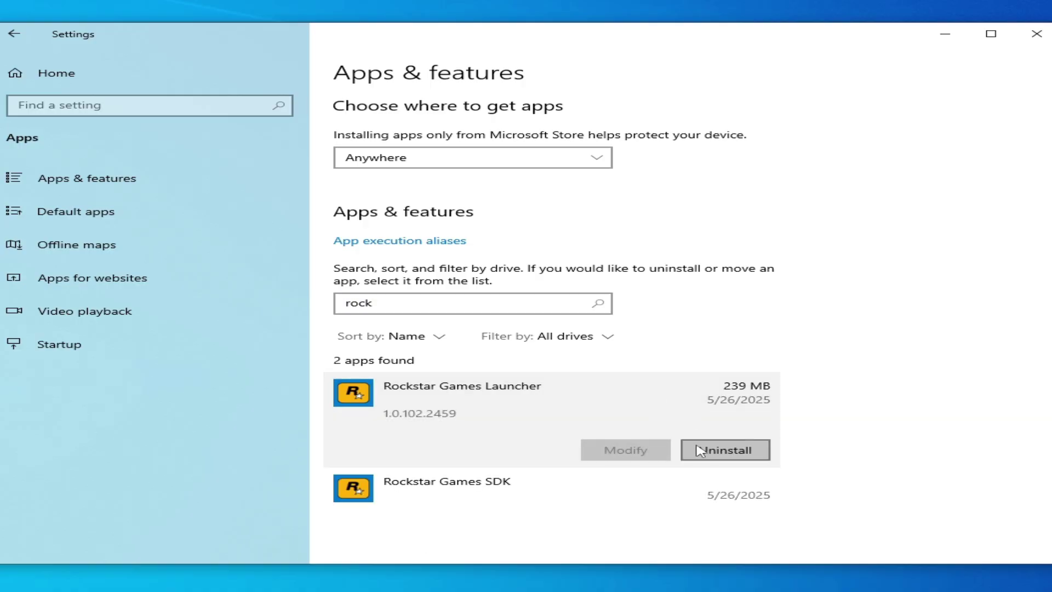
click(696, 451)
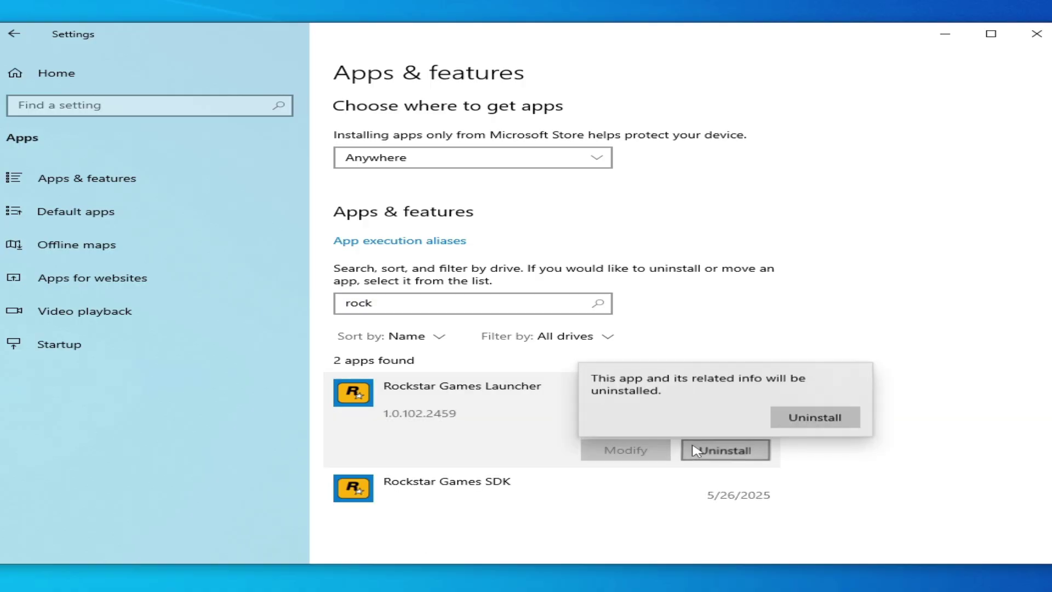
click(805, 417)
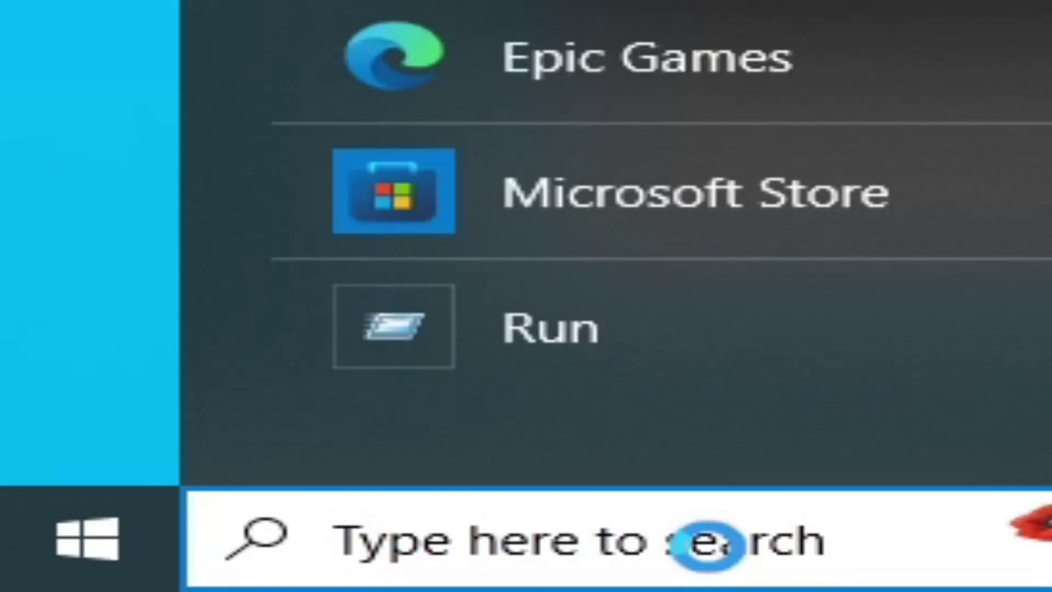
click(706, 545)
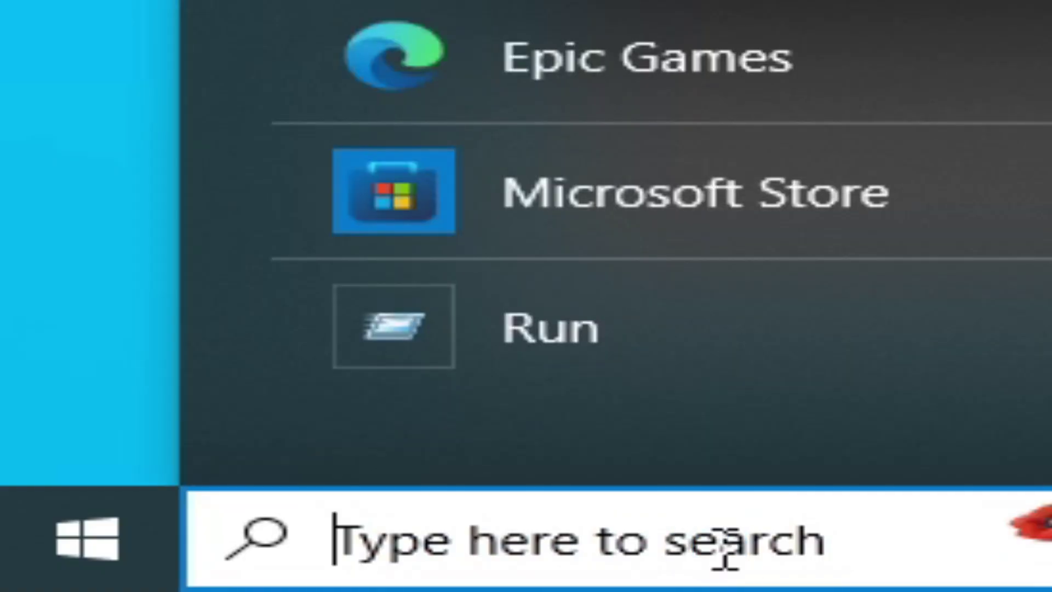
text(run)
key(BackSpace)
key(BackSpace)
key(BackSpace)
Step: Open Task Manager and end the Rockstar Games Launcher app's task
text(task)
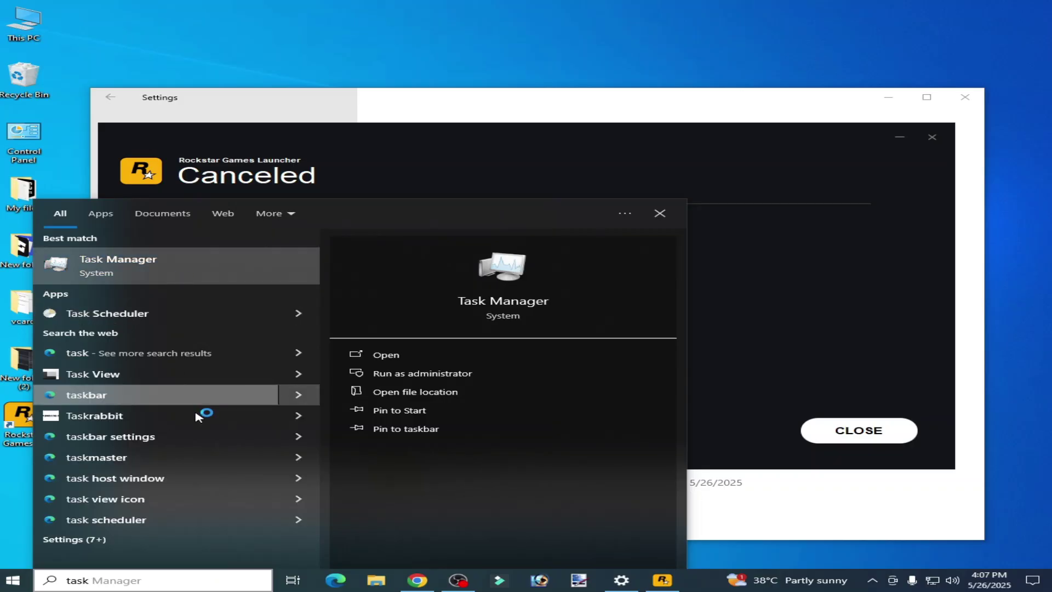
click(178, 277)
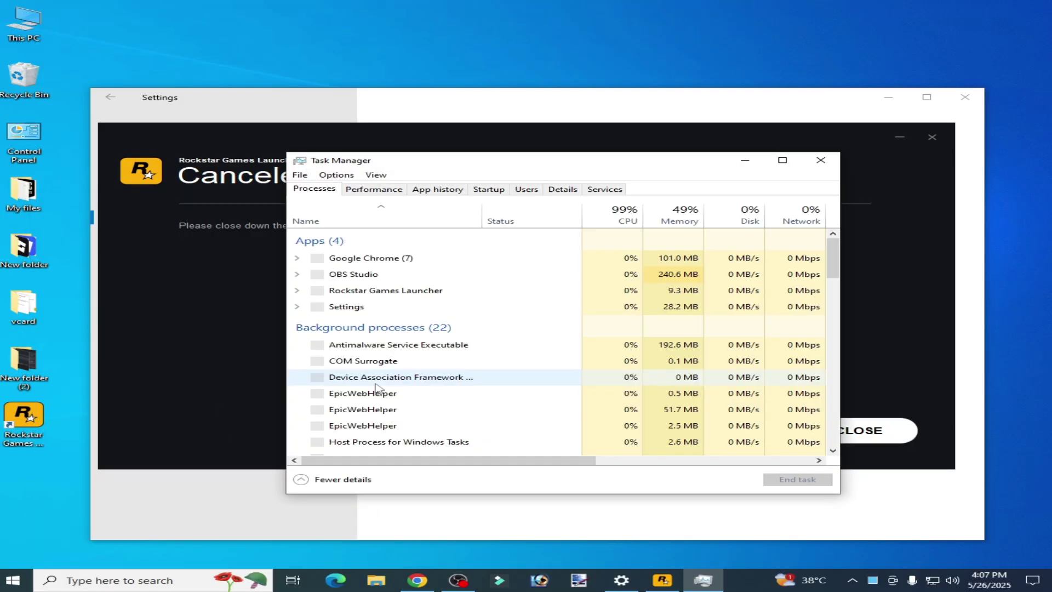
right_click(406, 295)
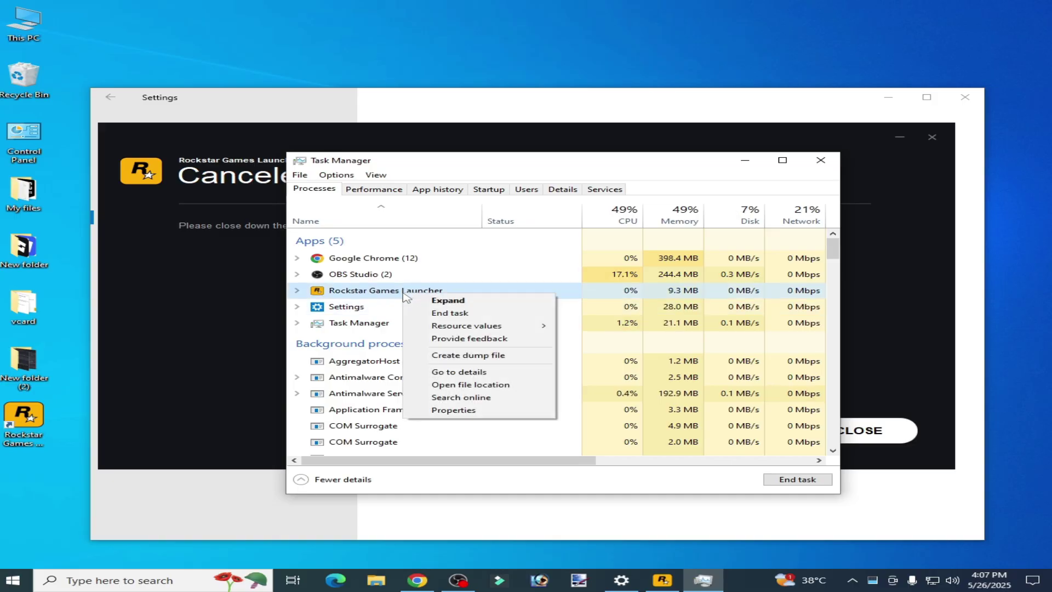
click(431, 312)
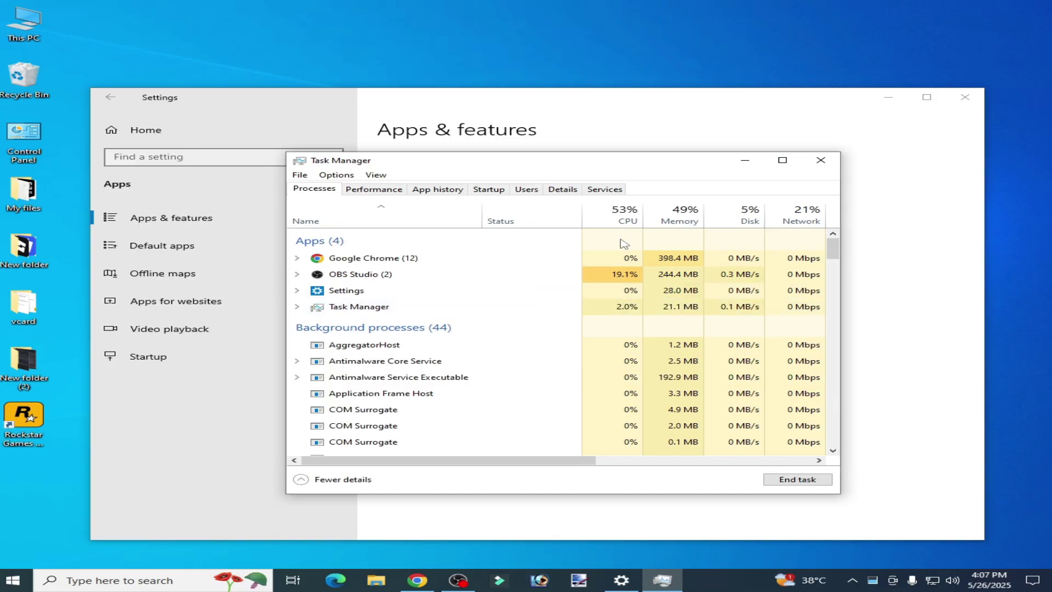
Step: End the Rockstar Games Launcher Service background process and close Task Manager
drag(833, 256, 834, 290)
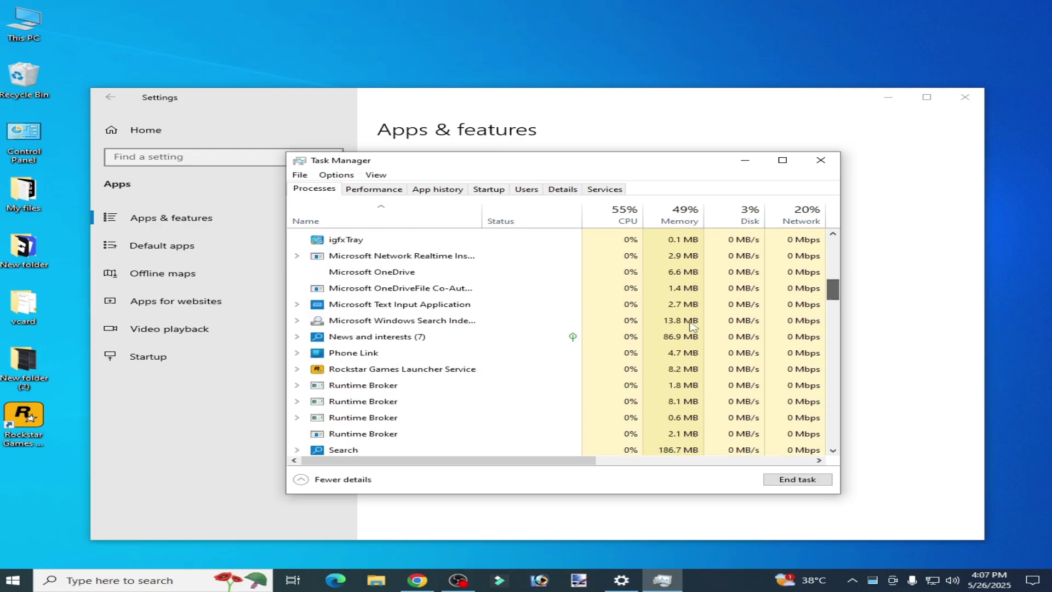
right_click(422, 373)
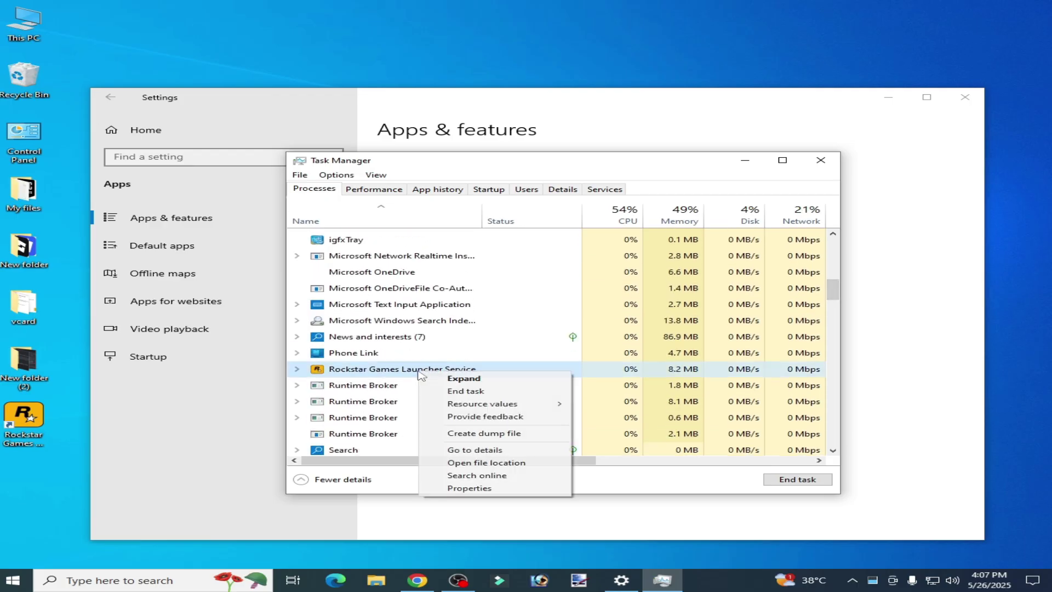
click(458, 391)
drag(835, 295, 835, 433)
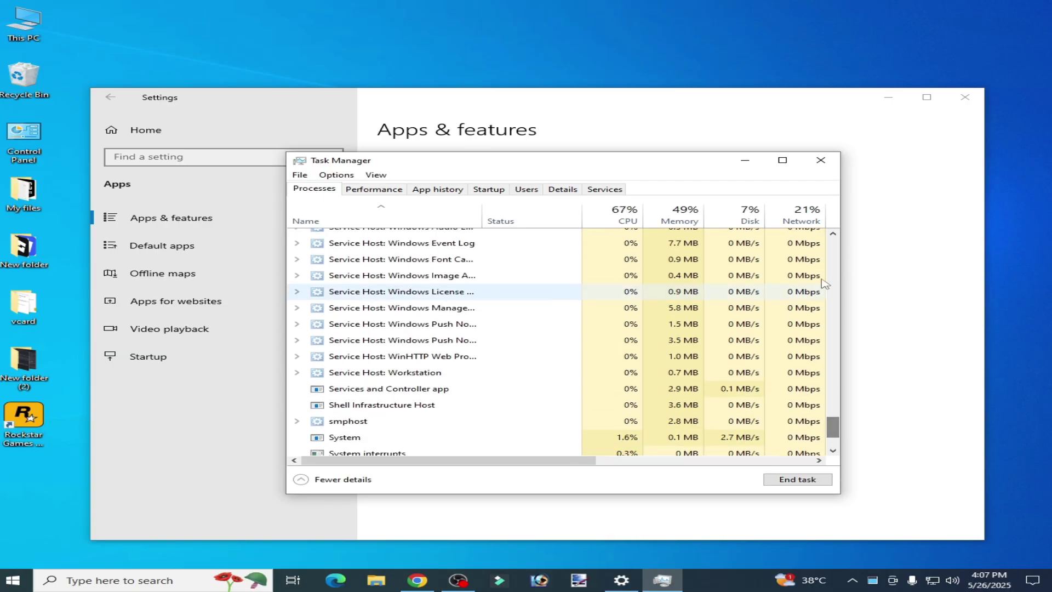
click(821, 160)
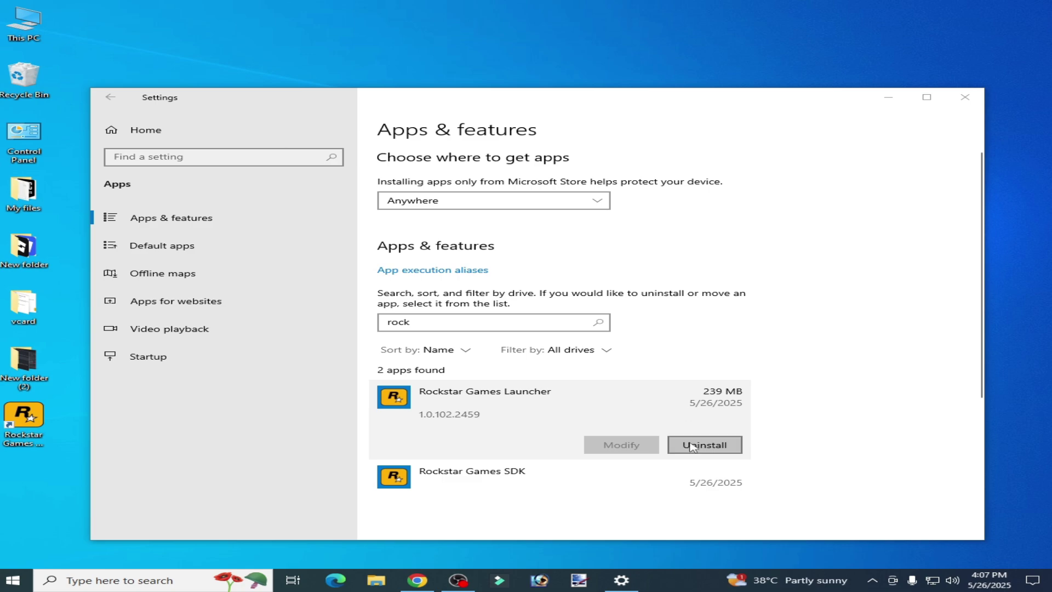
Step: Uninstall the Rockstar Games Launcher, removing both the saved account profile data and the currently installed game data, and close the uninstaller
click(695, 446)
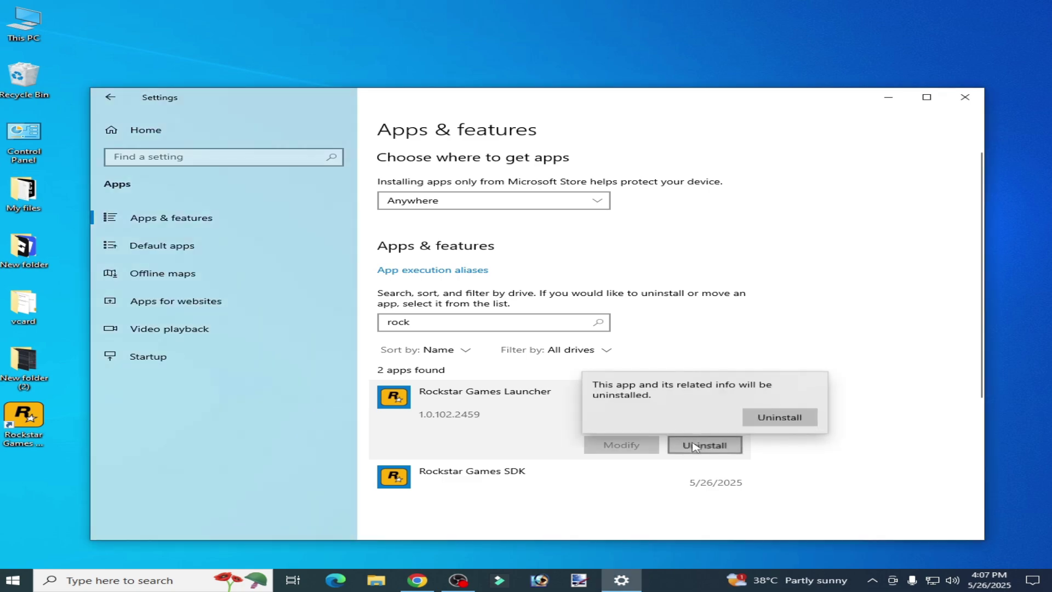
click(768, 418)
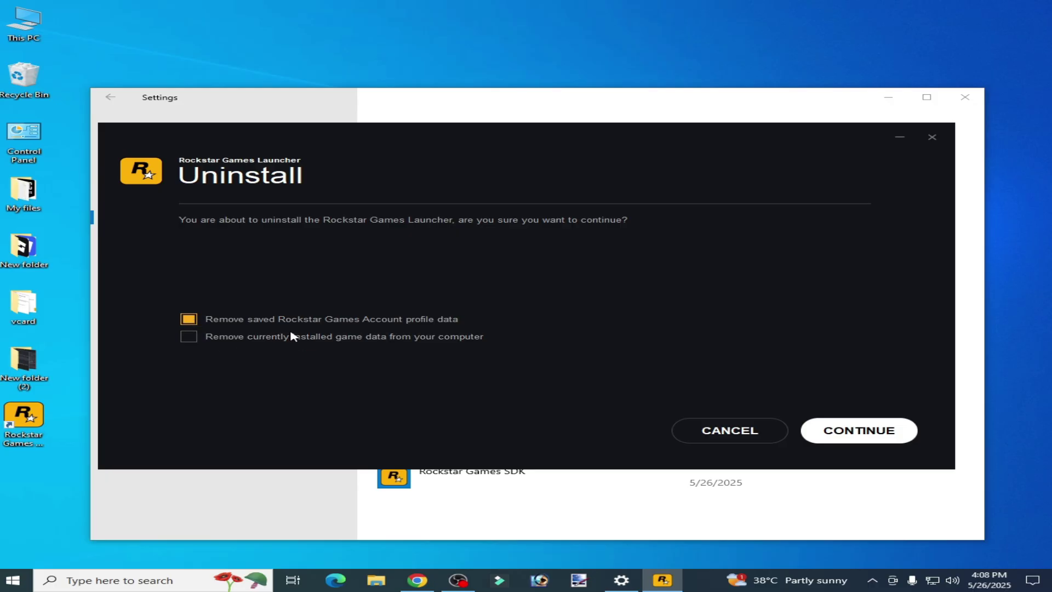
click(198, 340)
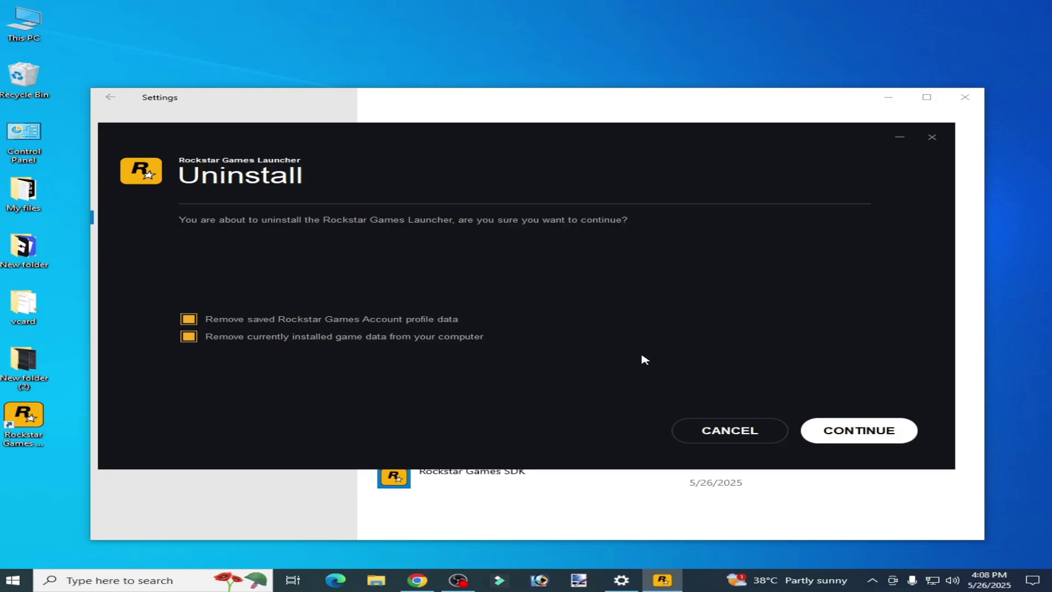
click(874, 437)
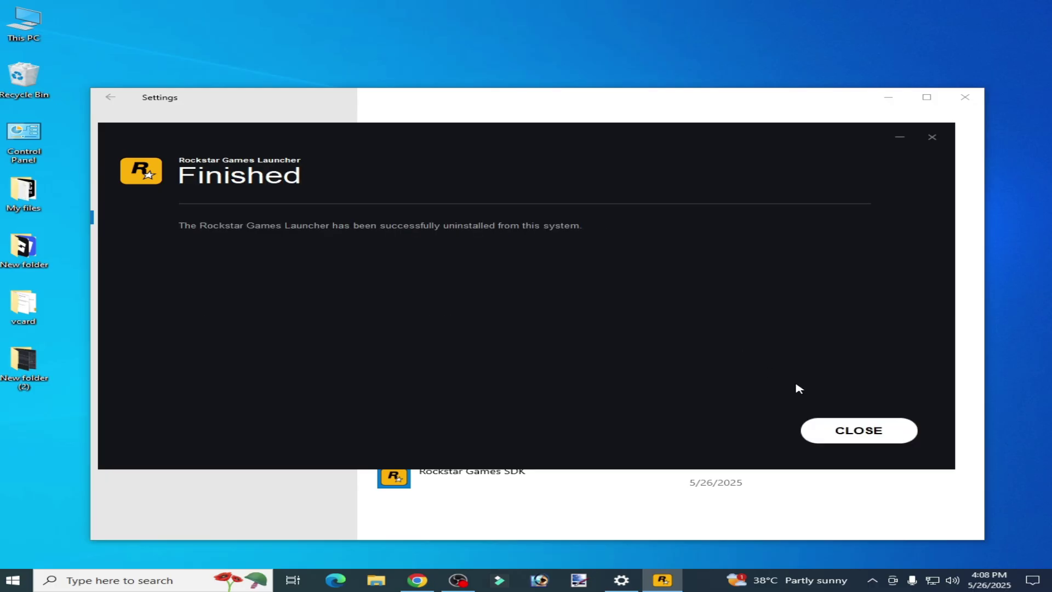
click(836, 433)
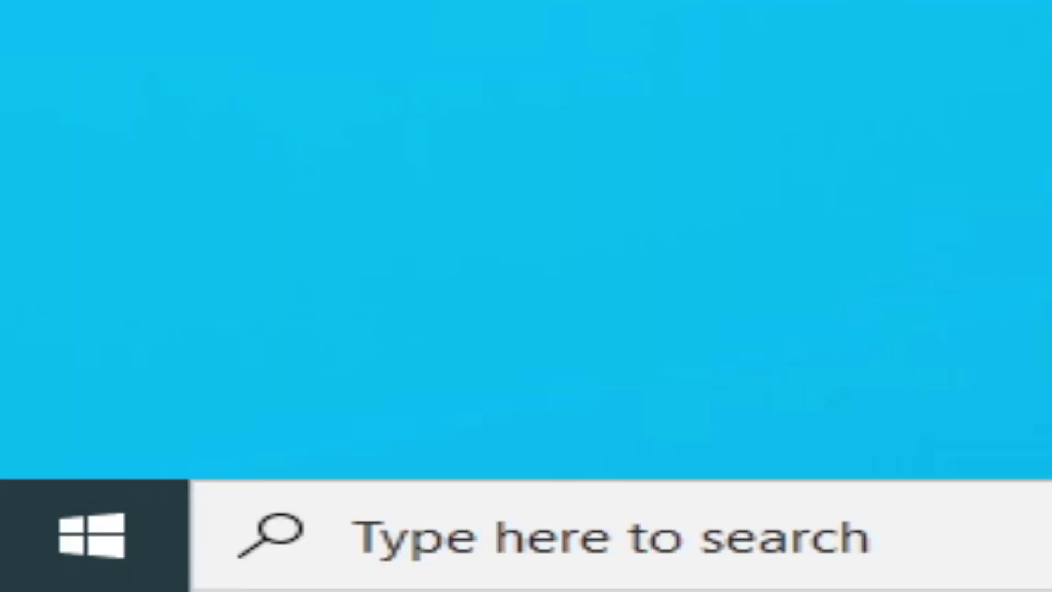
Step: Search Windows for "regedit" and run Registry Editor as administrator
click(172, 581)
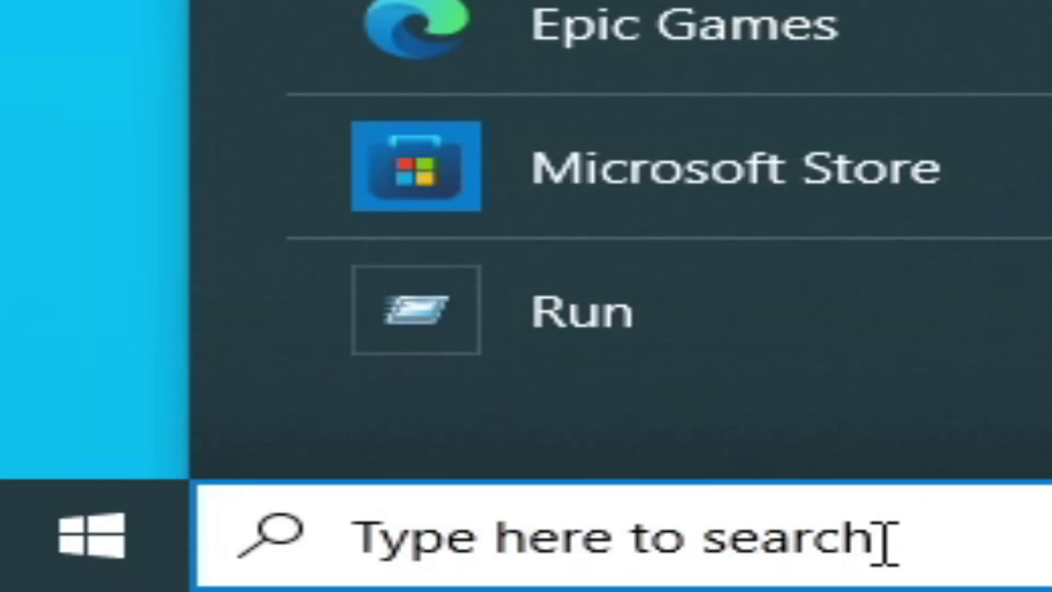
text(reged)
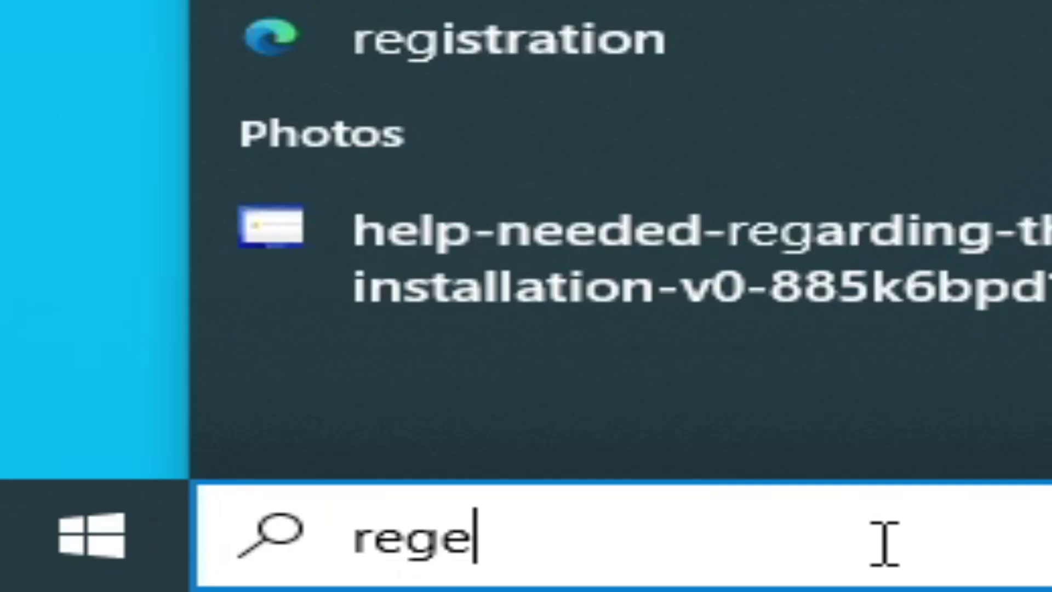
text(it)
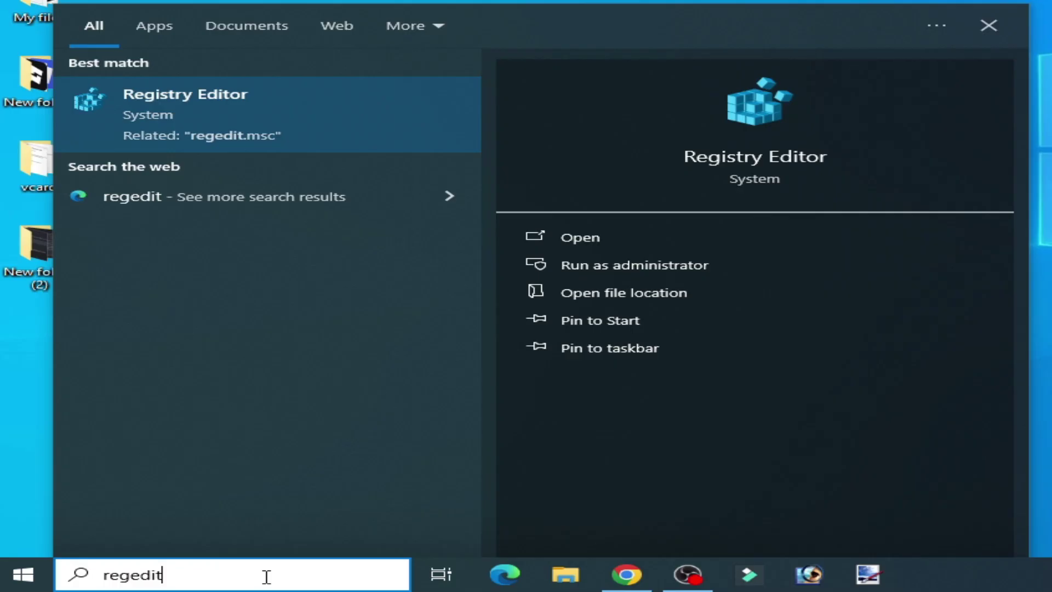
click(194, 106)
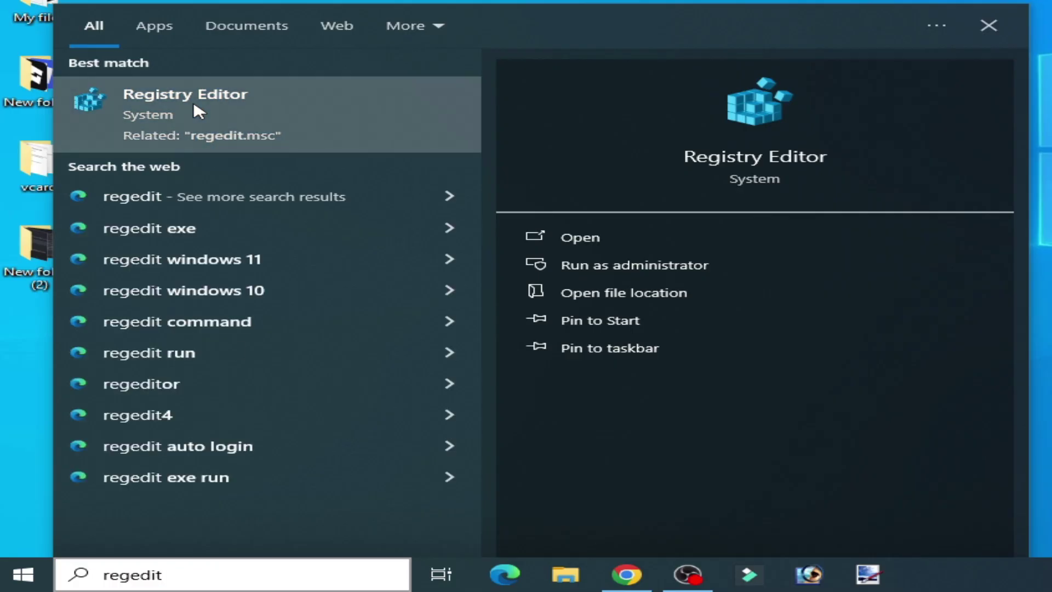
right_click(193, 99)
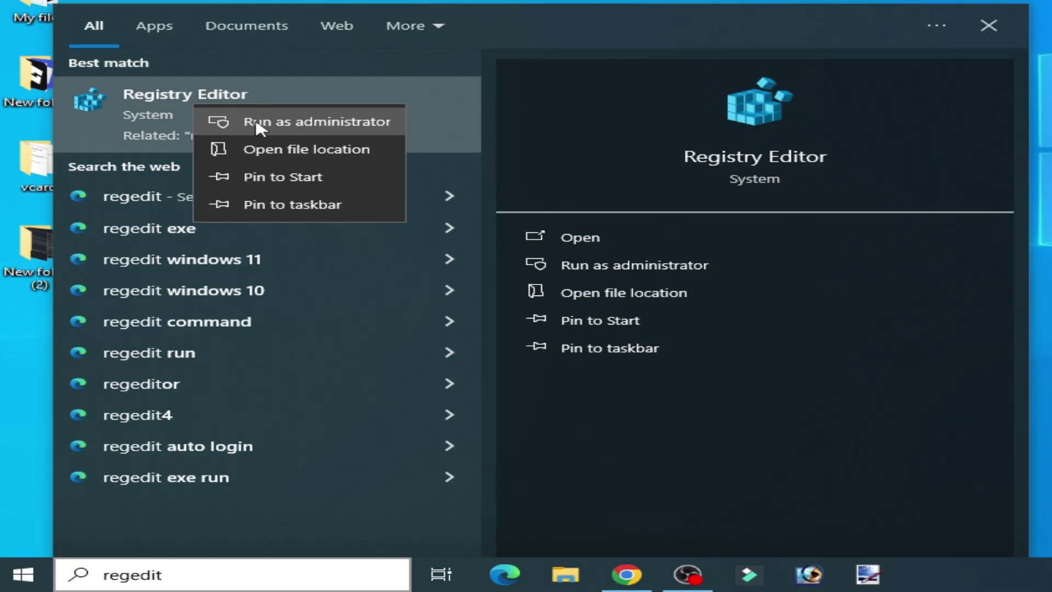
click(258, 127)
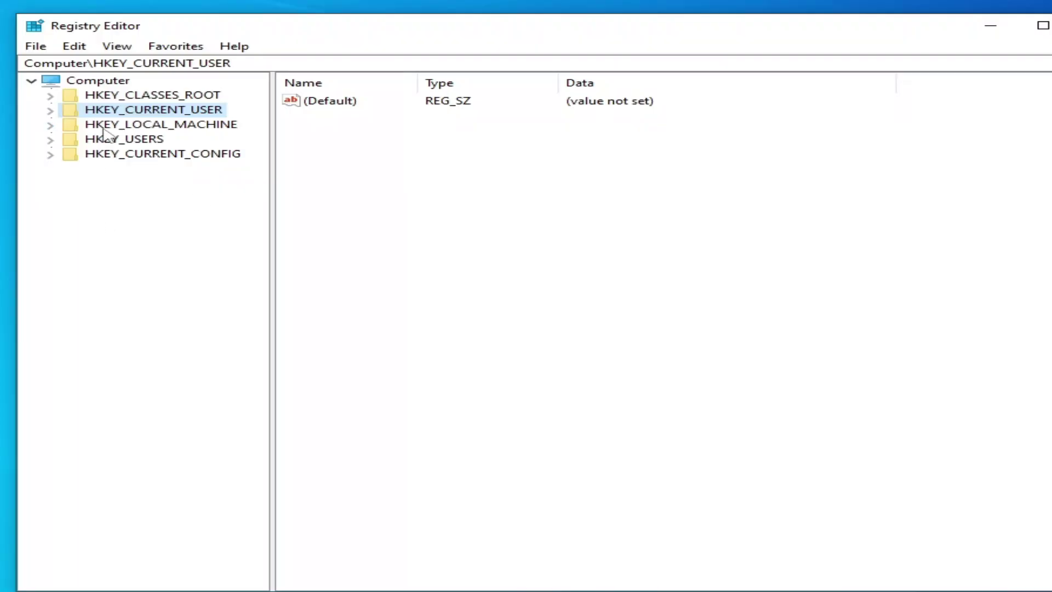
Step: Expand the registry tree to the subkeys of HKEY_LOCAL_MACHINE\SOFTWARE\WOW6432Node
click(122, 125)
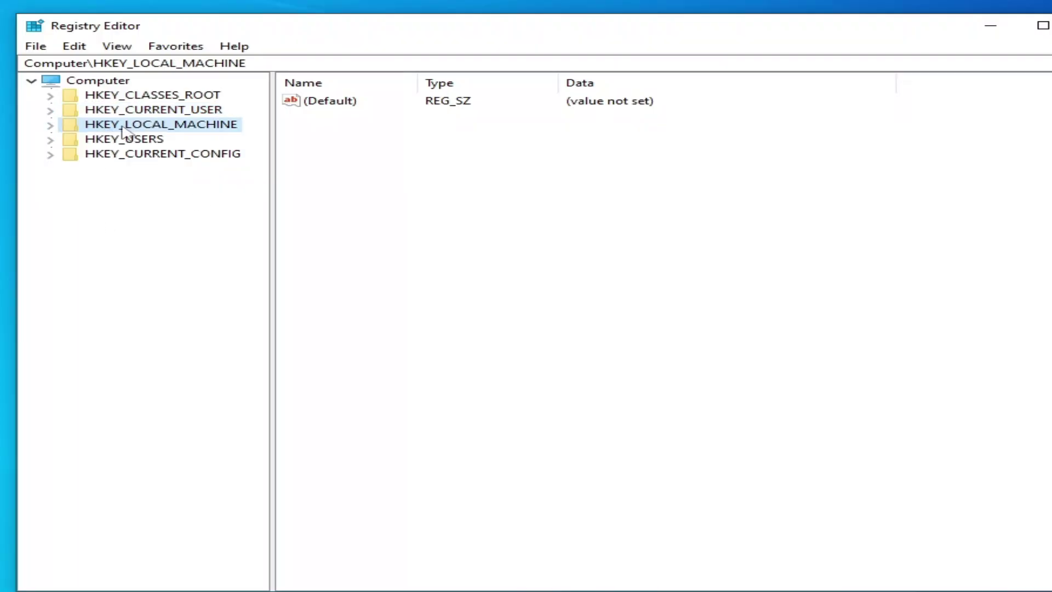
click(50, 125)
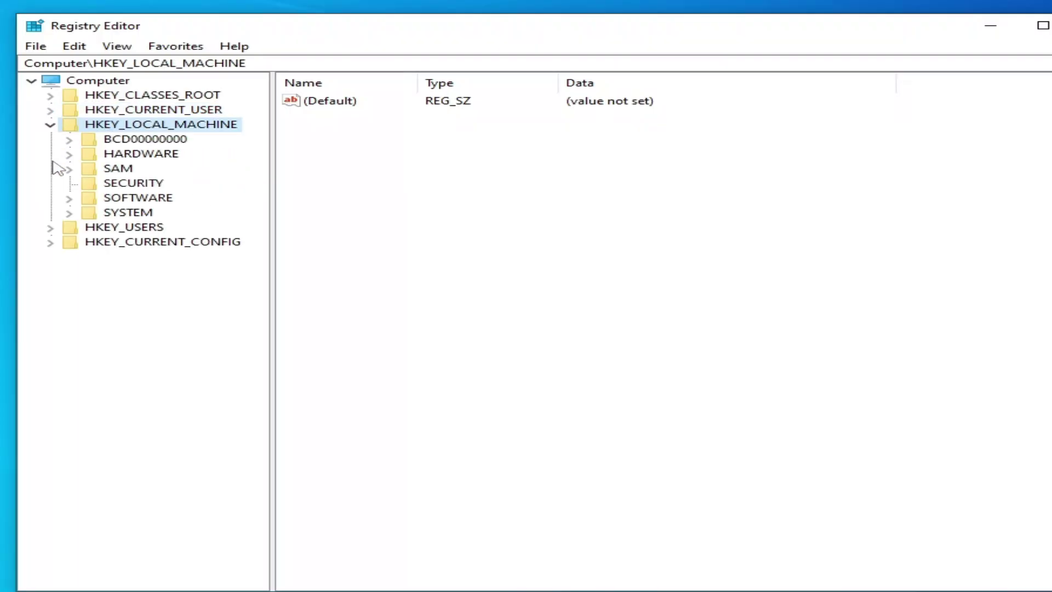
click(69, 199)
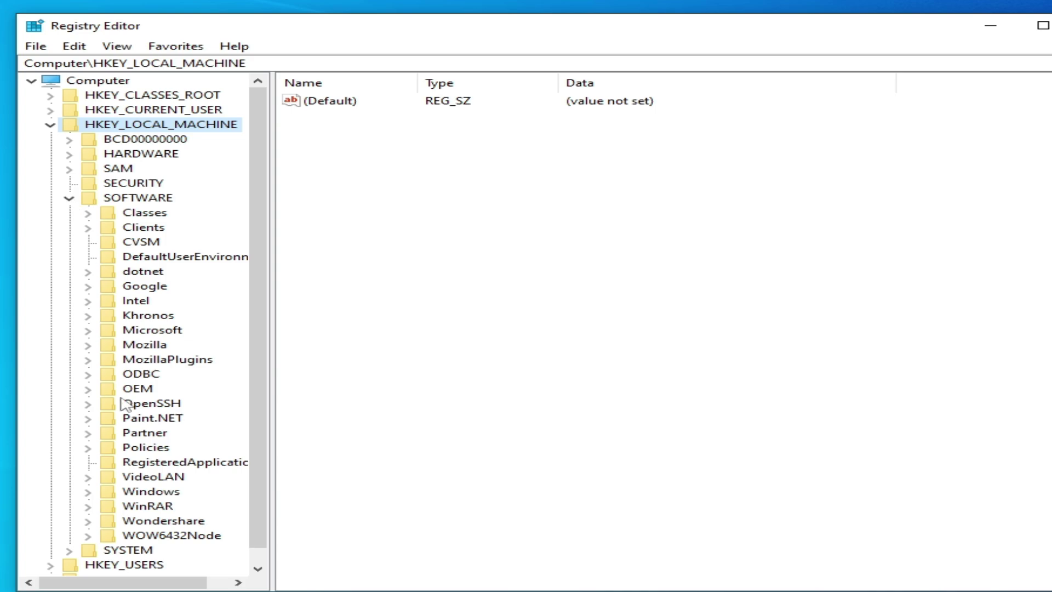
scroll(257, 381, down, 1)
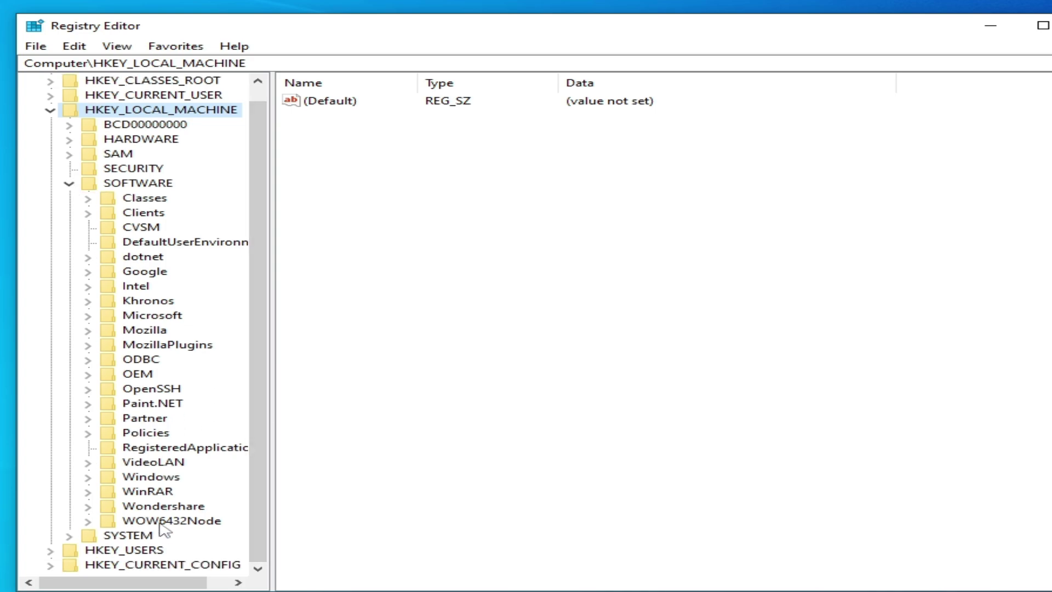
click(88, 521)
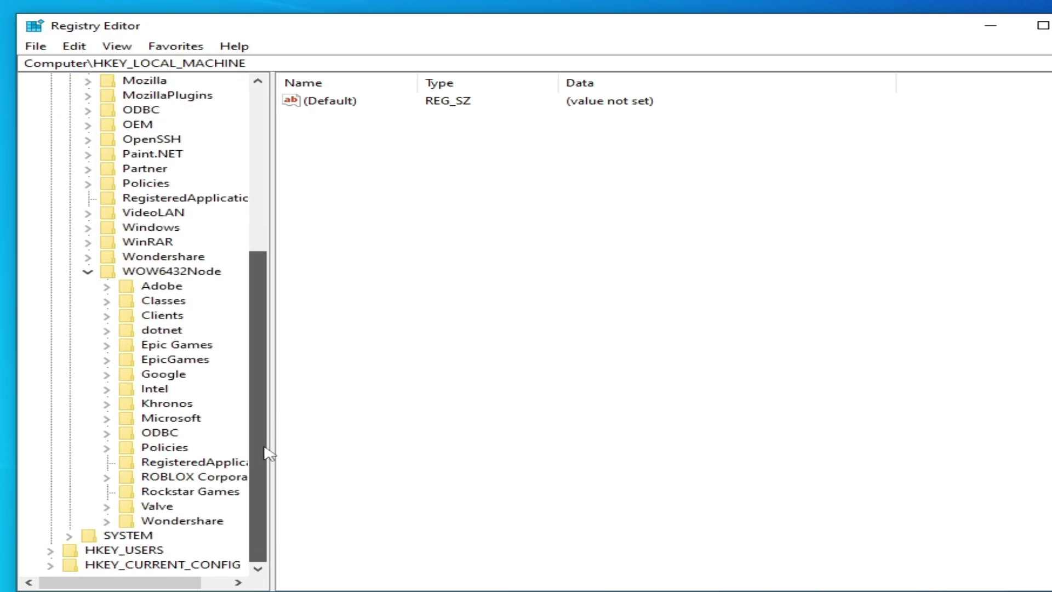
drag(127, 583, 155, 587)
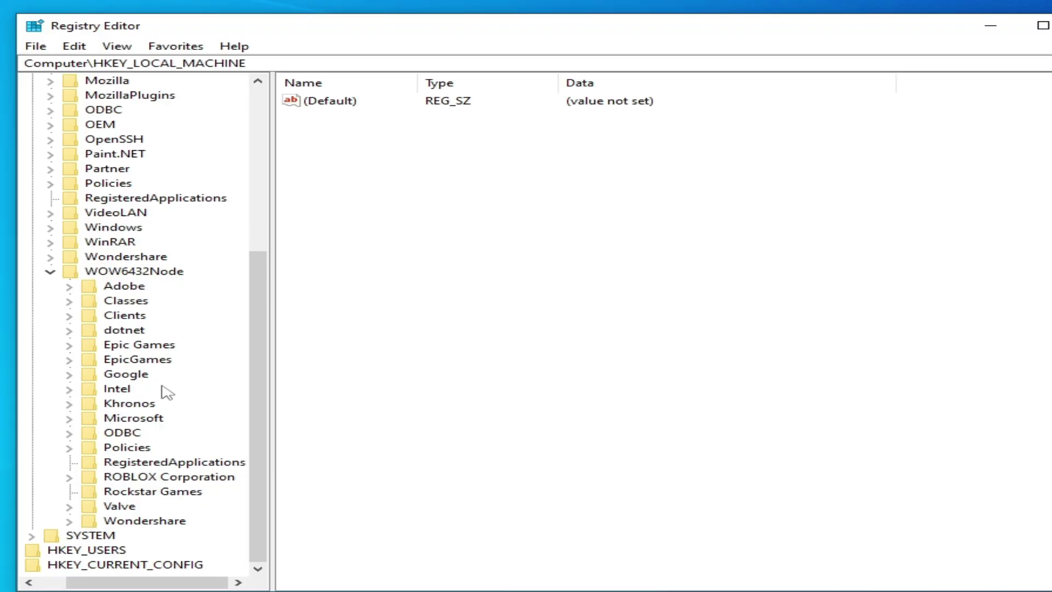
Step: Permanently delete the ROBLOX Corporation key and its subkeys under WOW6432Node
click(152, 481)
right_click(150, 477)
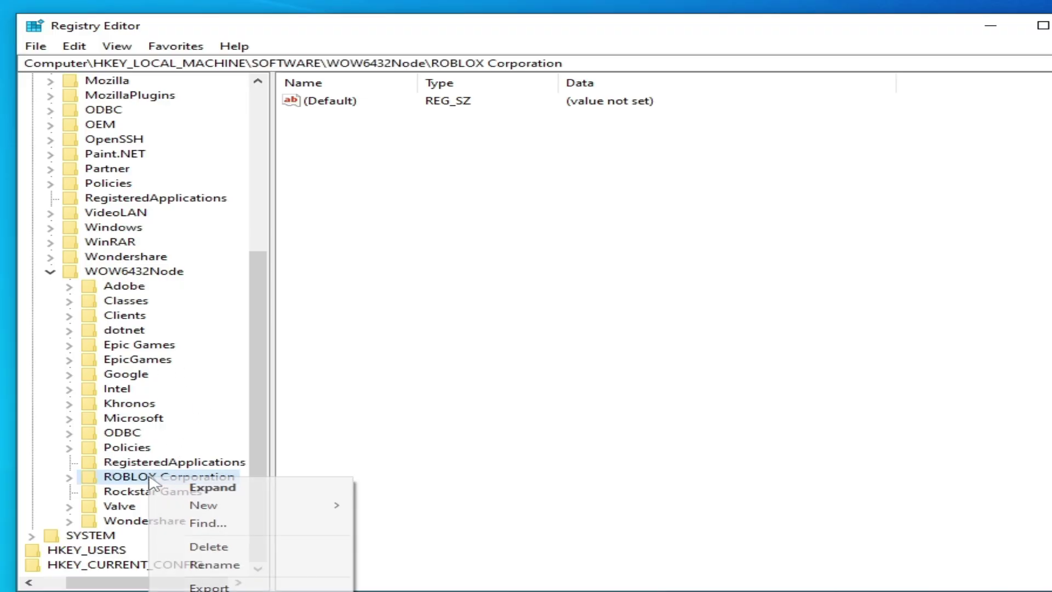
click(209, 546)
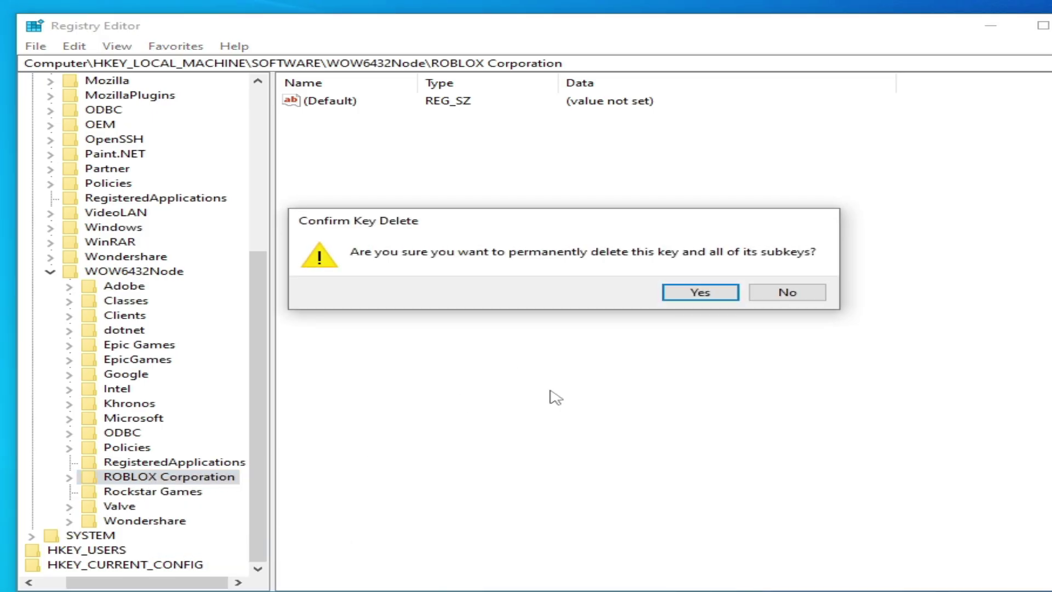
click(690, 294)
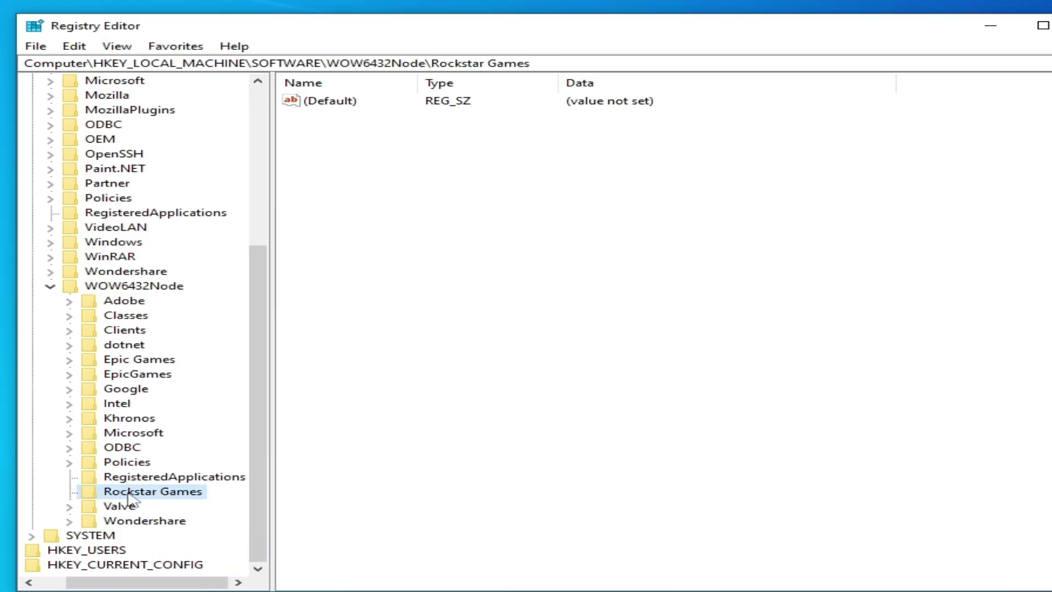
Step: Permanently delete the Rockstar Games key and its subkeys under WOW6432Node
right_click(151, 495)
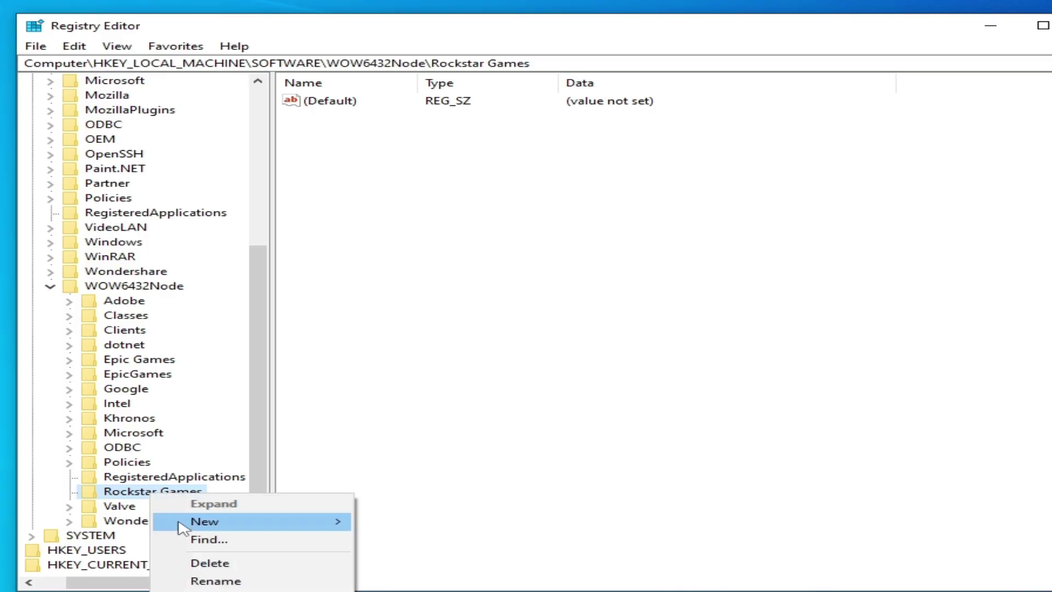
click(208, 563)
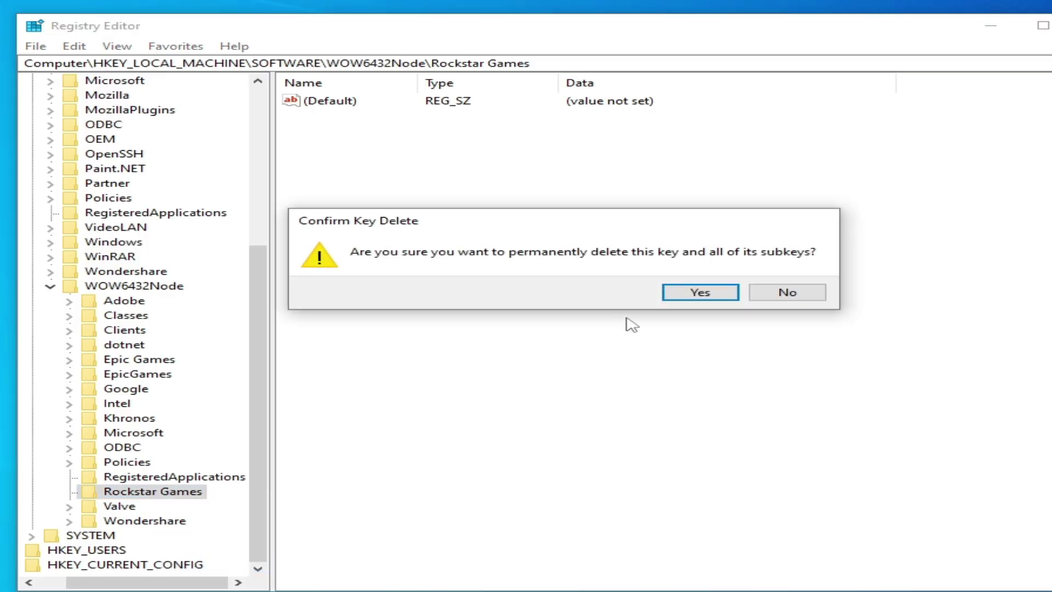
click(684, 294)
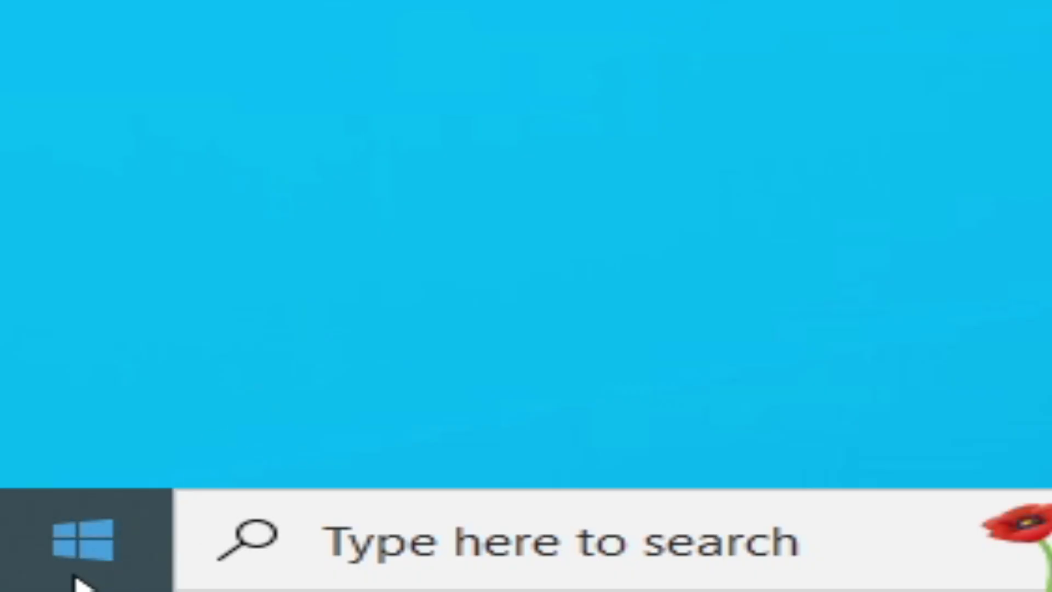
Step: Bring up the computer's power options
click(77, 578)
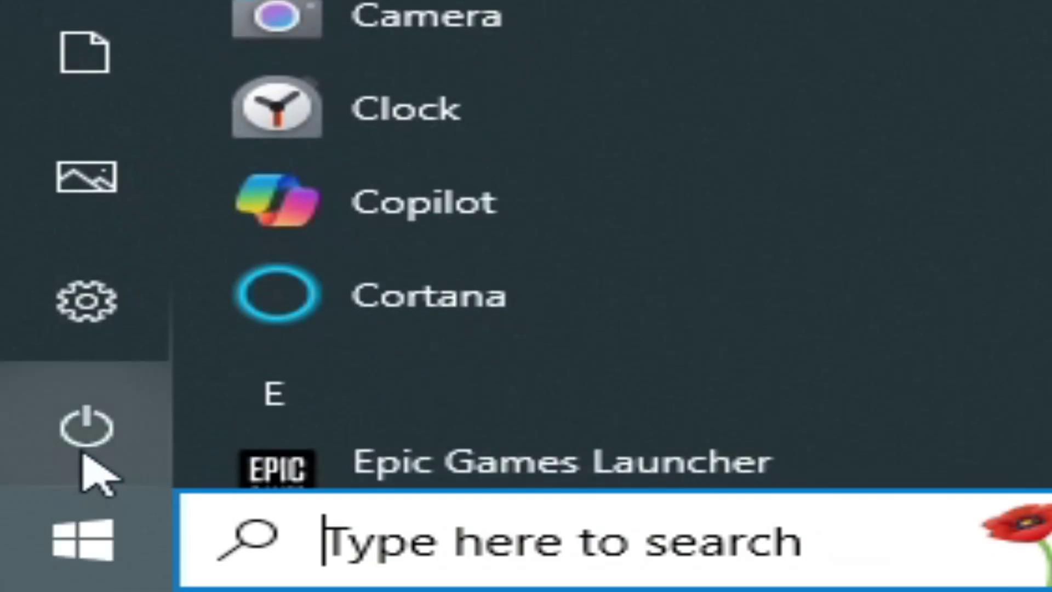
click(86, 430)
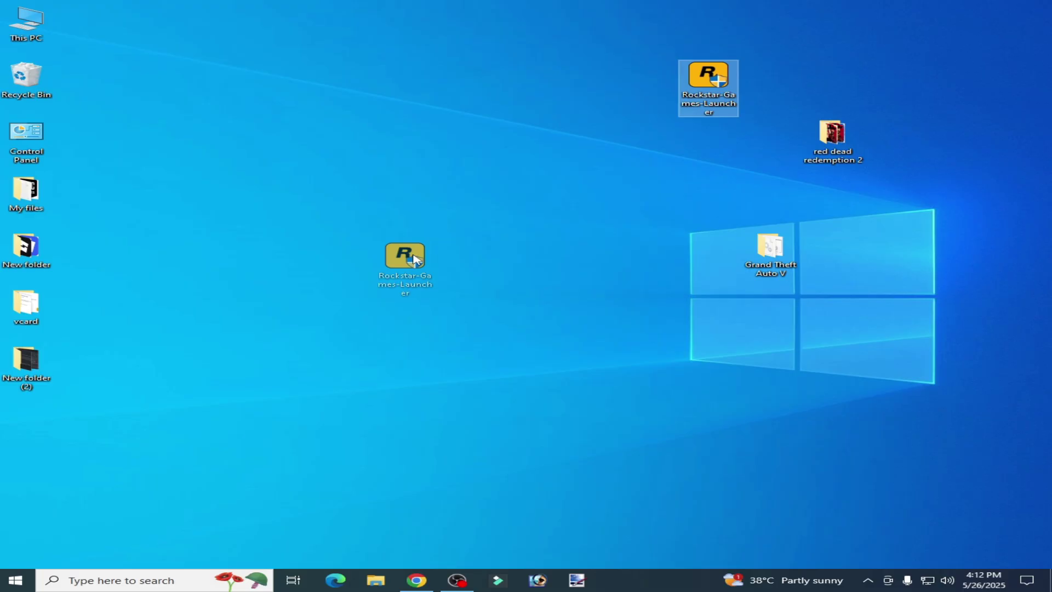
Step: Move the Rockstar-Games-Launcher installer to the middle of the desktop and bring up its available actions
drag(415, 260, 532, 250)
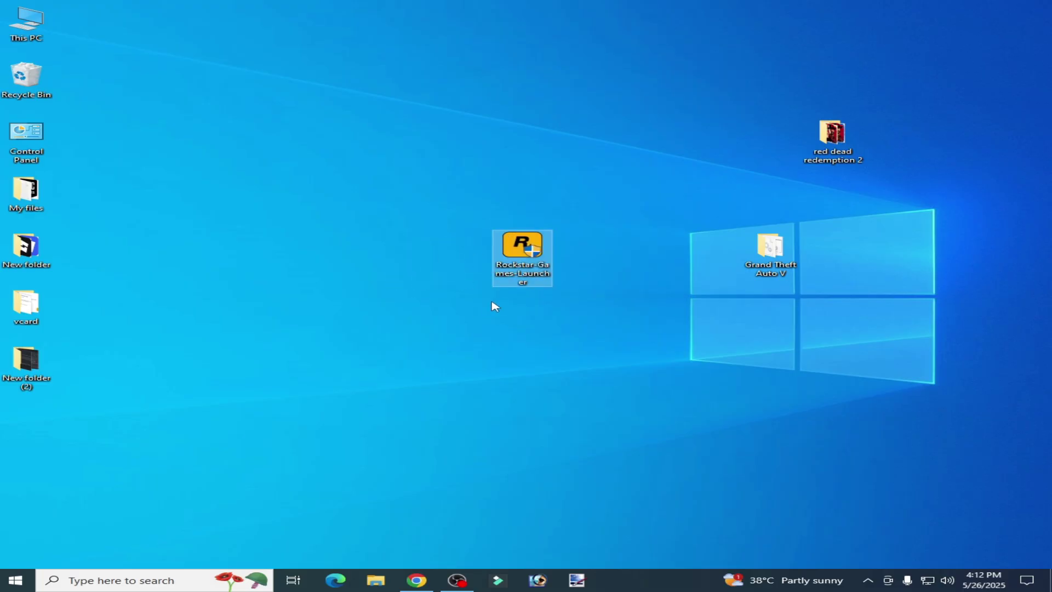
right_click(523, 266)
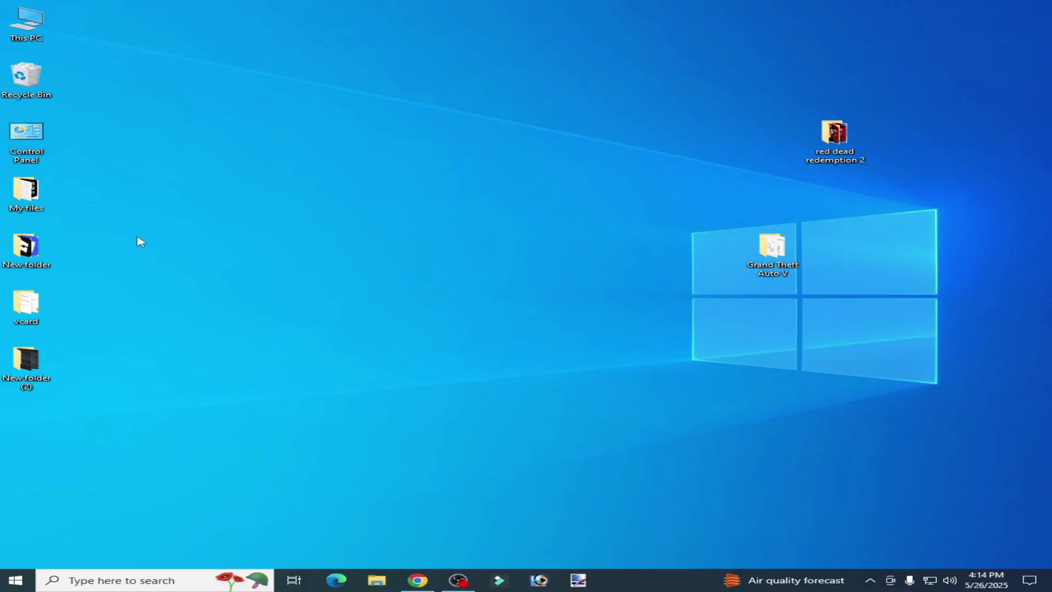
Step: Rename the Rockstar Games folder in Documents as Rockstar Games123 and close the folder window
double_click(46, 35)
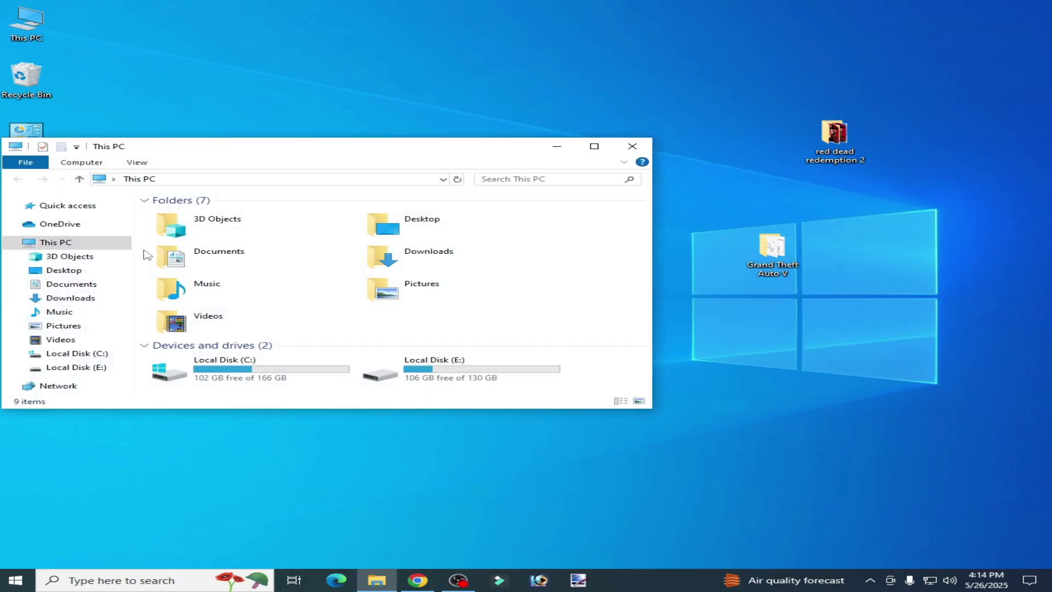
double_click(227, 268)
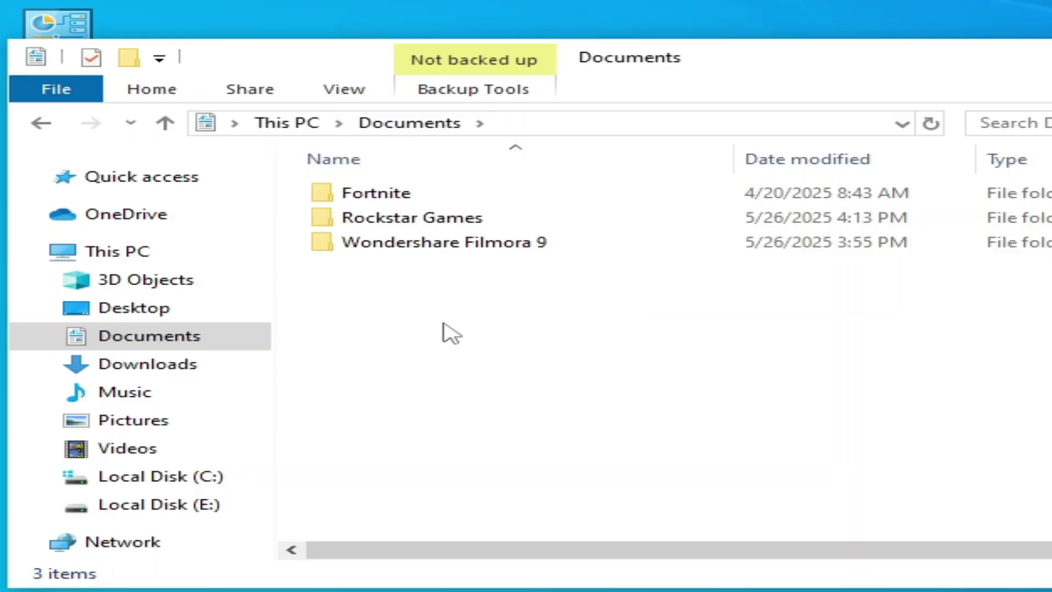
right_click(406, 220)
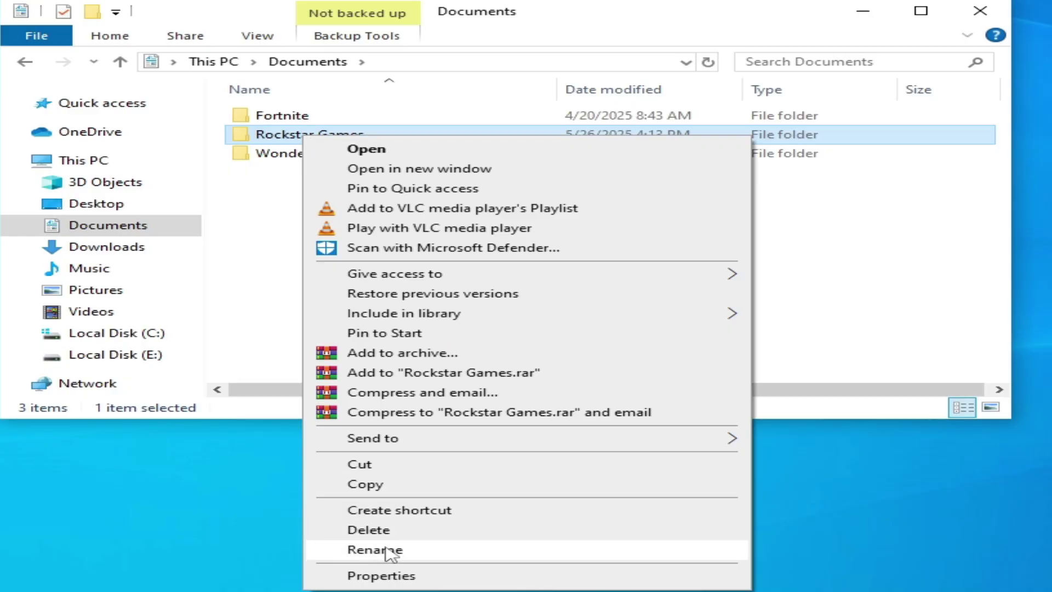
click(392, 550)
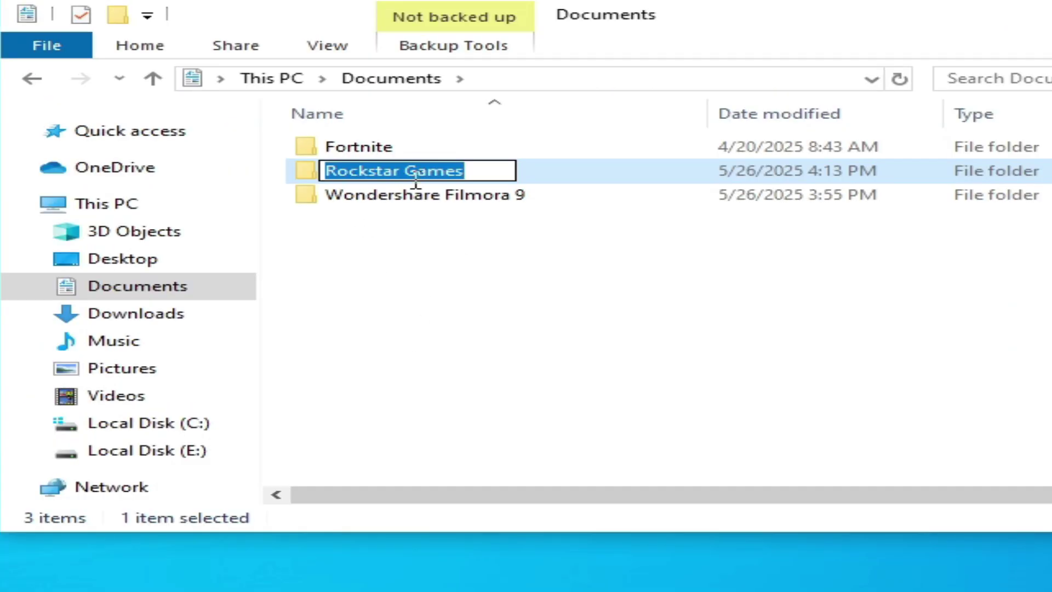
right_click(416, 180)
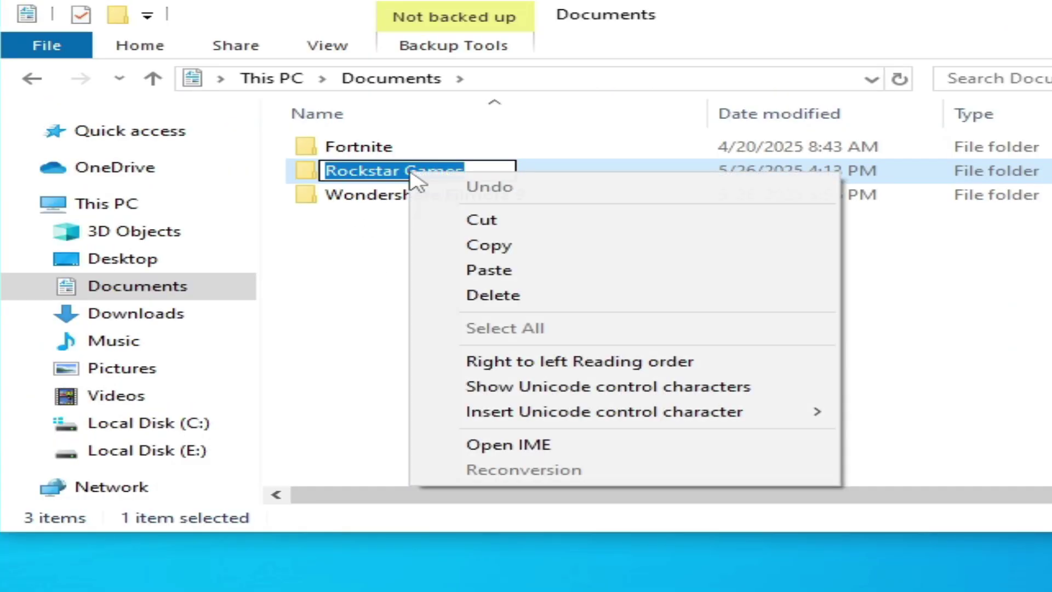
click(453, 270)
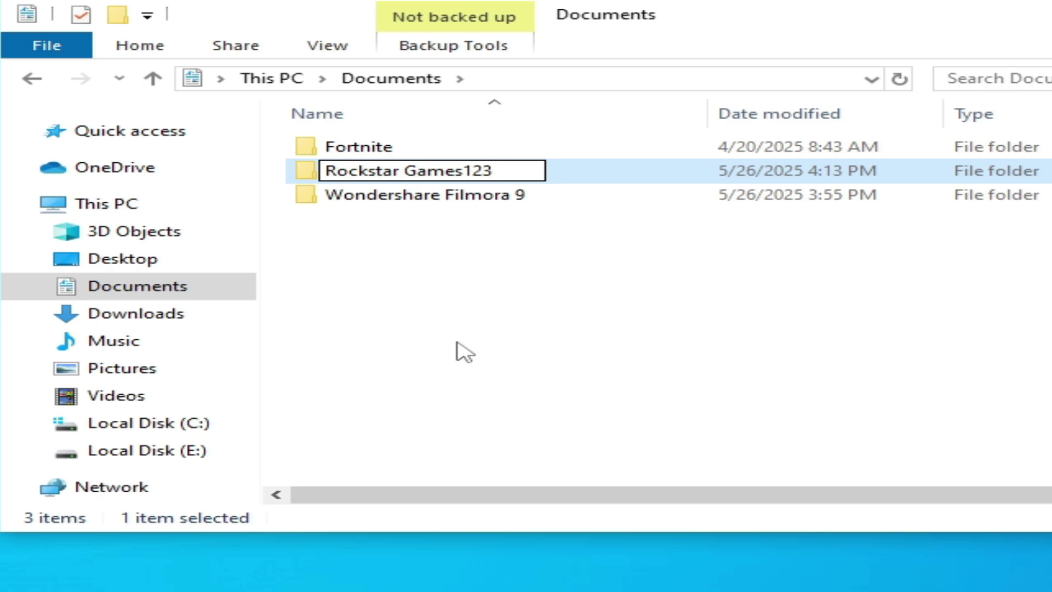
key(Return)
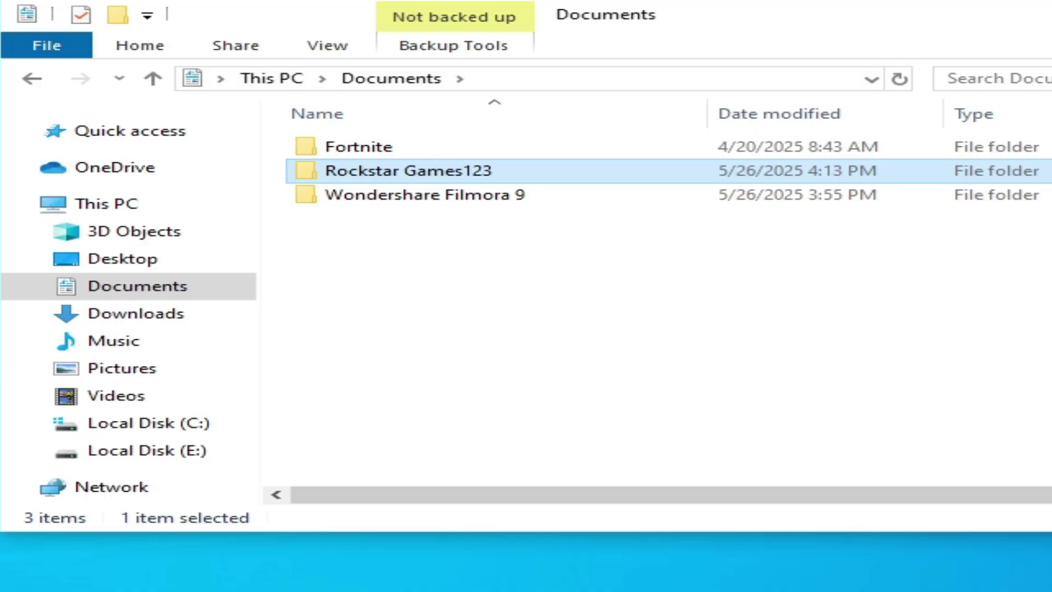
key(alt+F4)
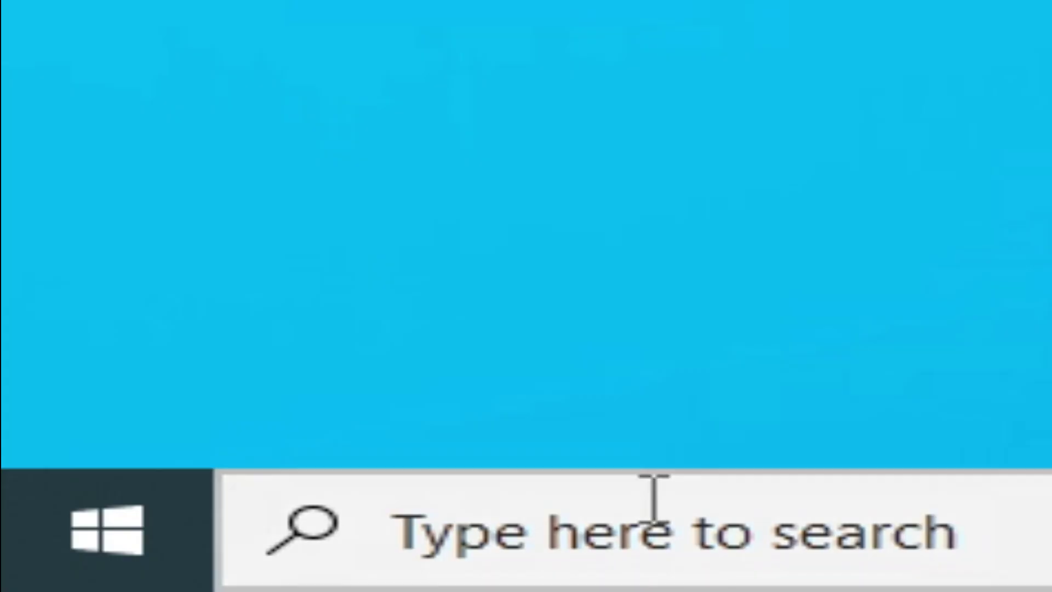
Step: Open Task Manager, end the EpicGamesLauncher task and check the remaining processes
click(118, 574)
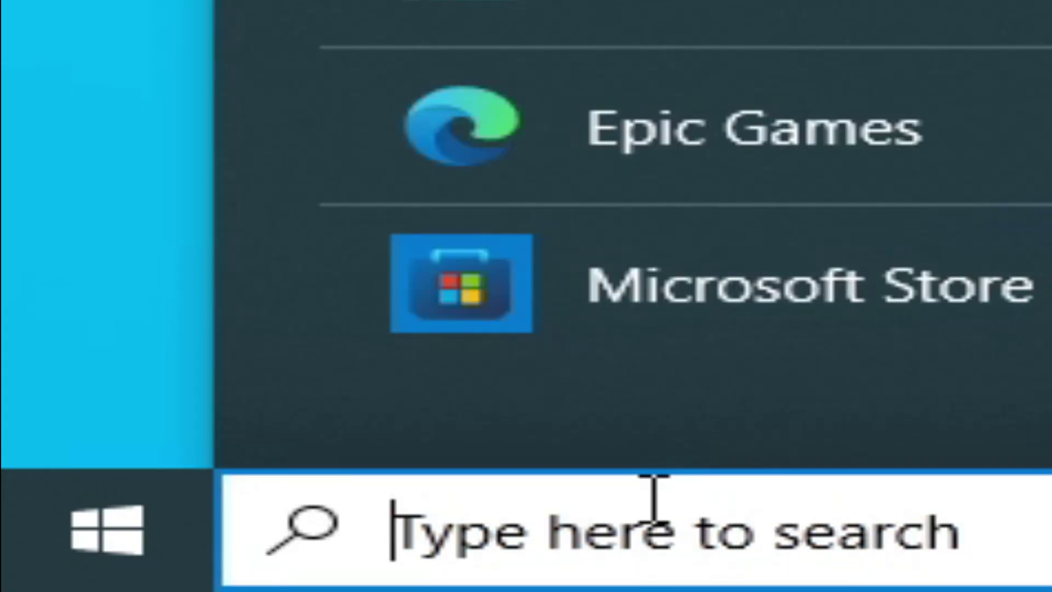
text(tas)
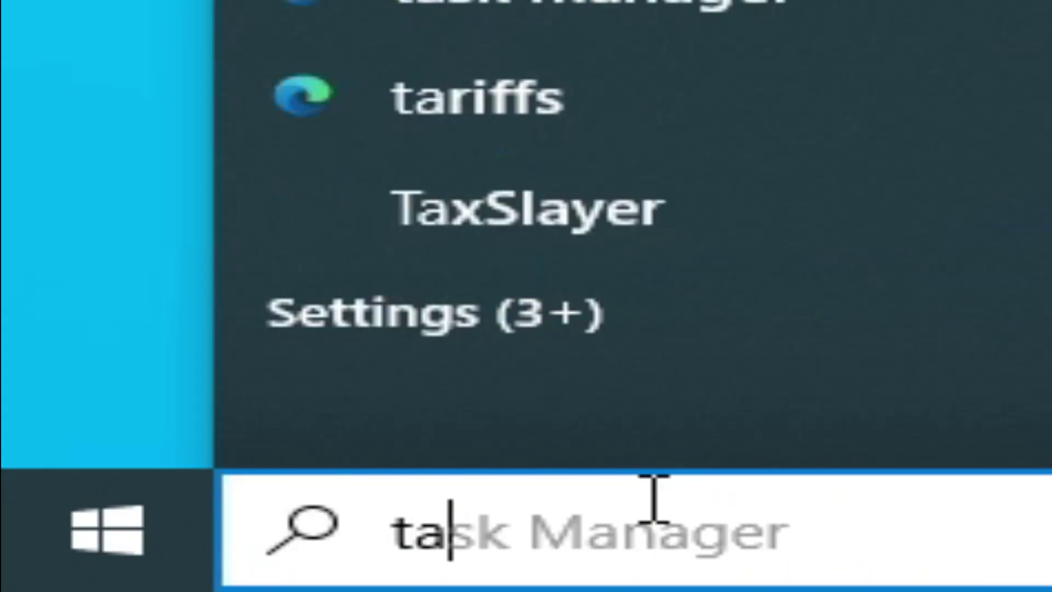
text(k)
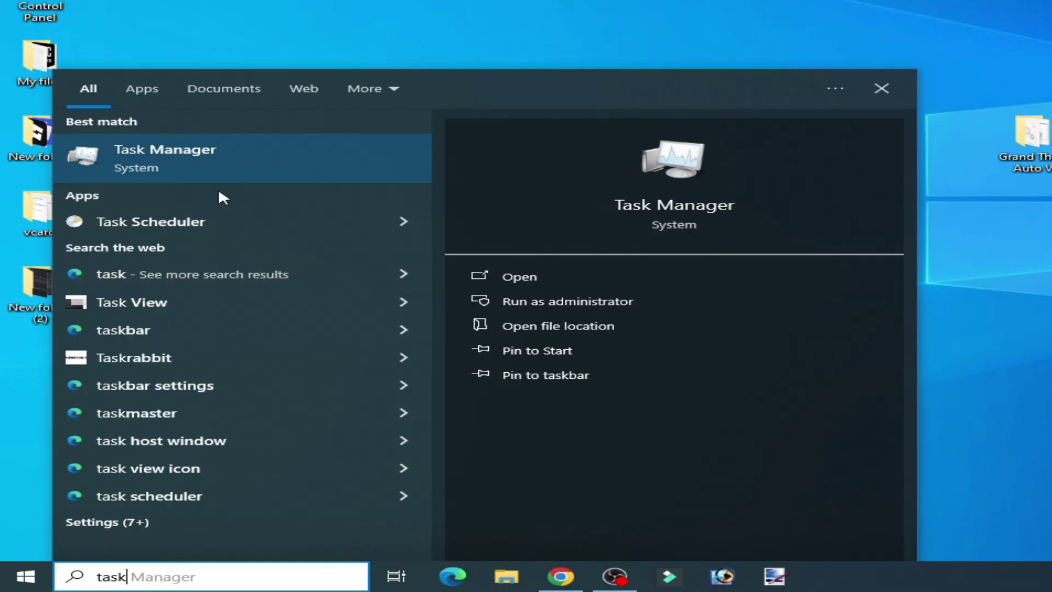
click(196, 159)
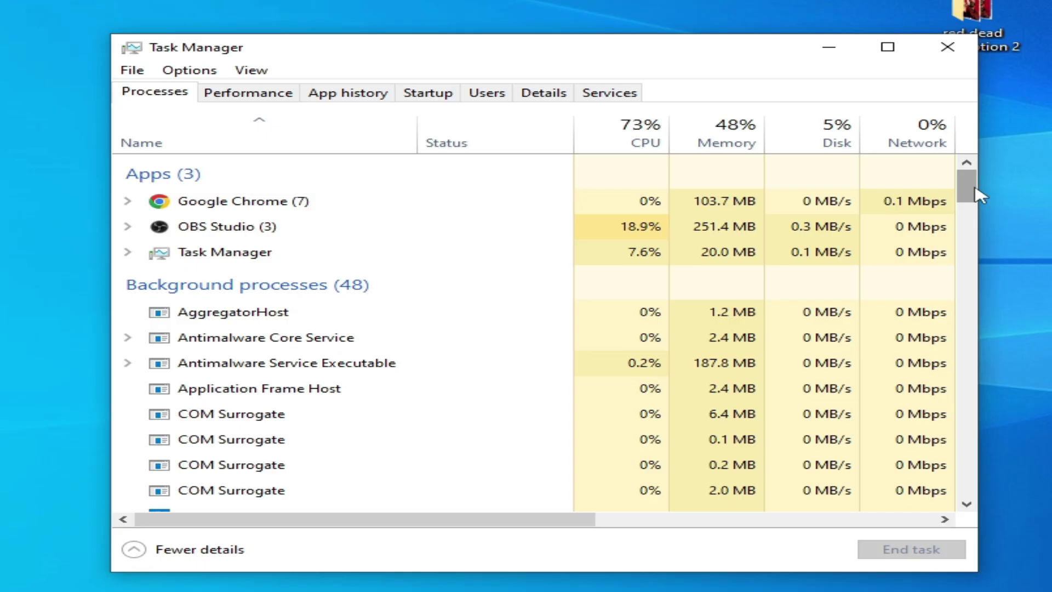
drag(977, 191, 968, 153)
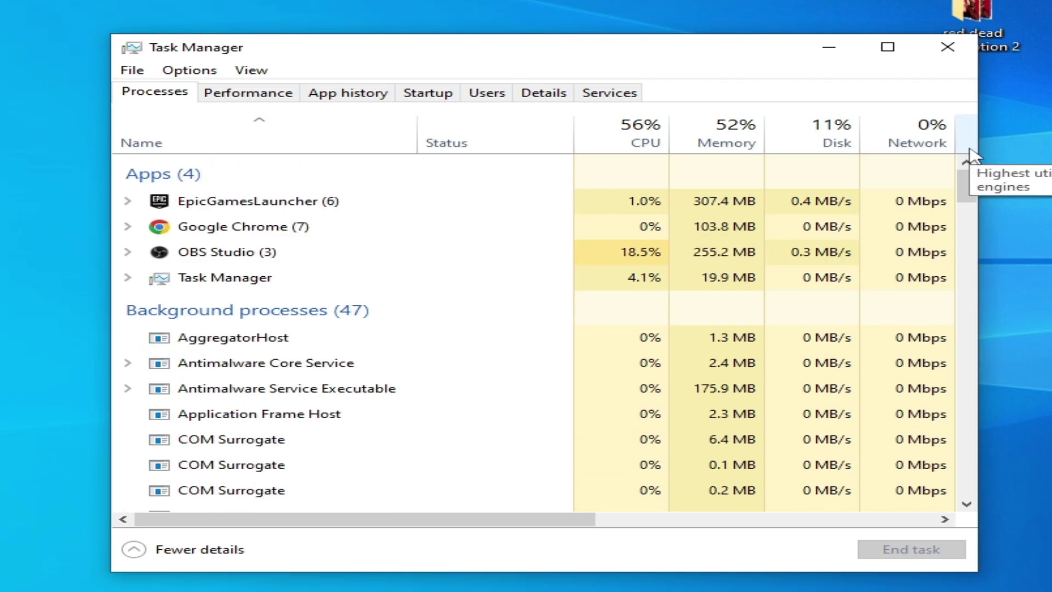
right_click(243, 205)
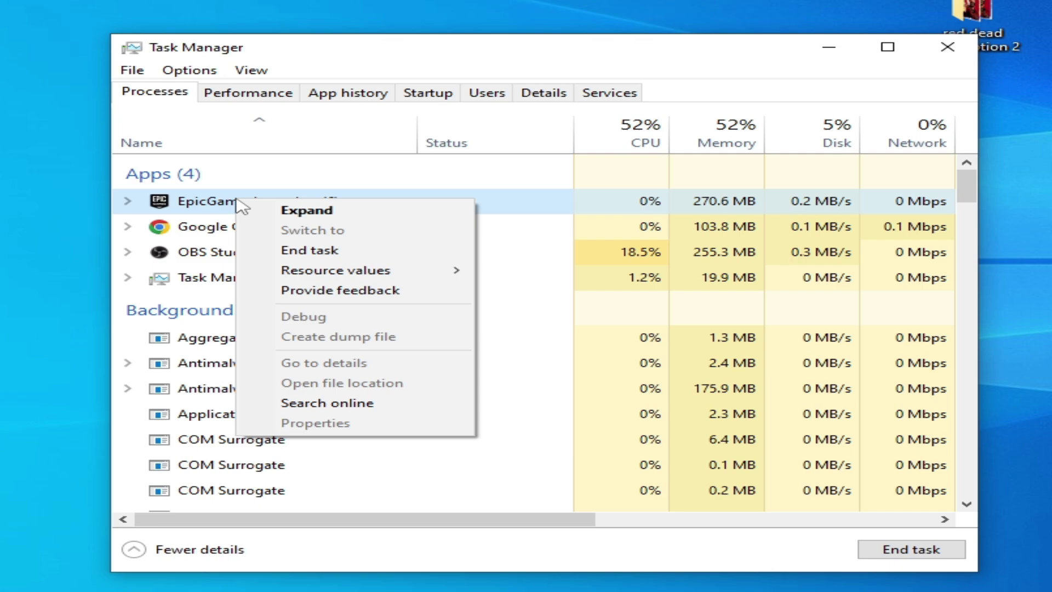
click(288, 250)
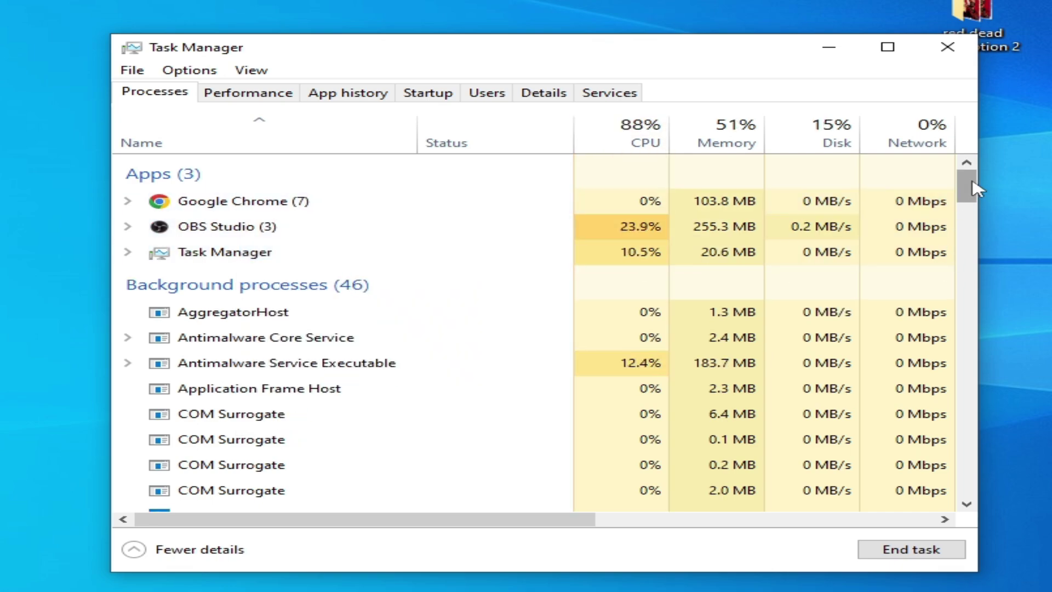
drag(978, 189, 973, 298)
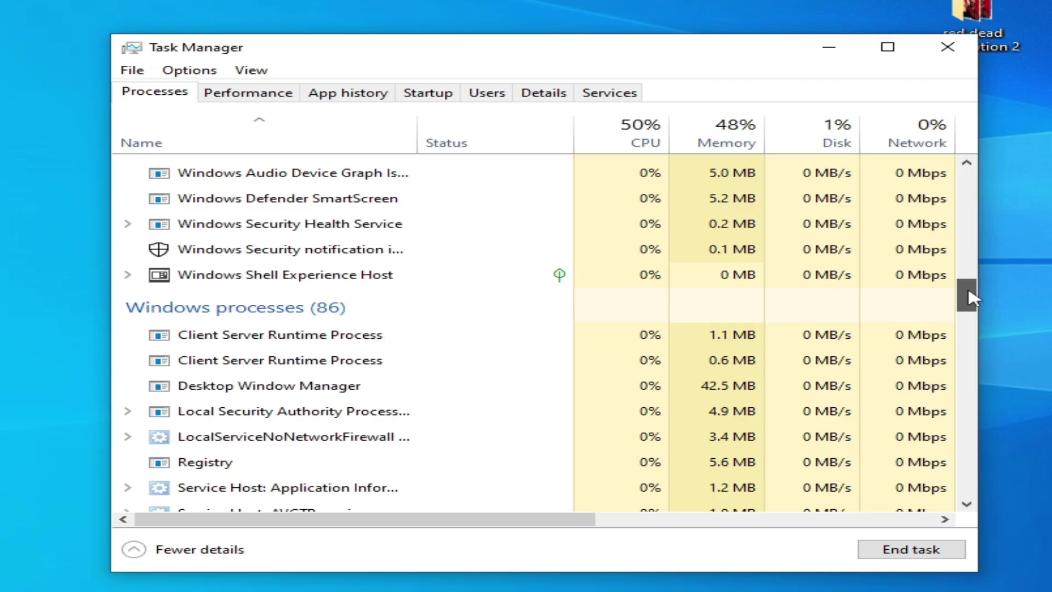
drag(970, 299, 966, 340)
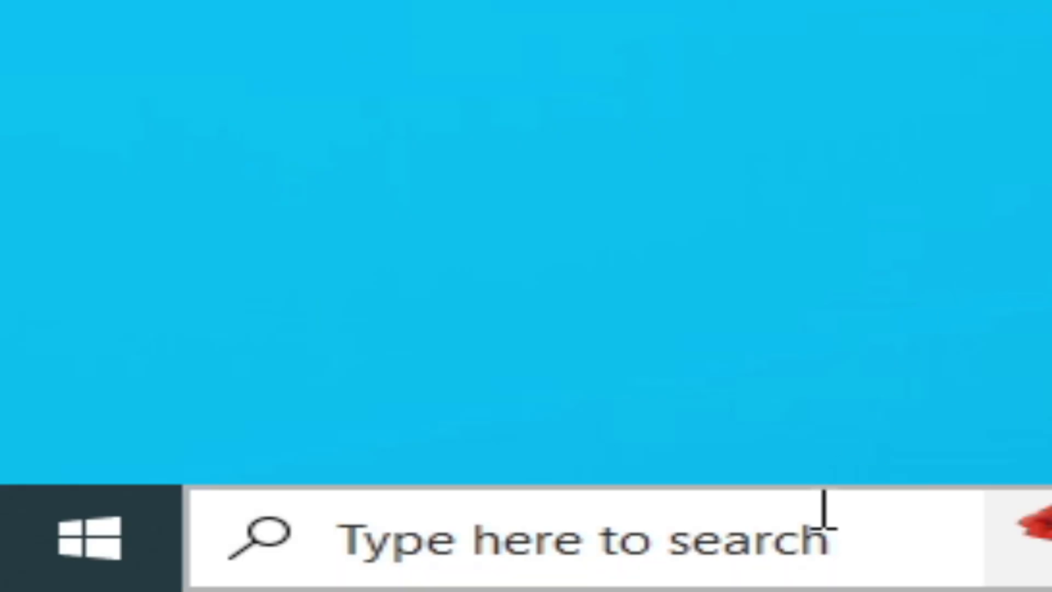
Step: Open the local application data folder through the Run dialog with %localappdata%
click(819, 515)
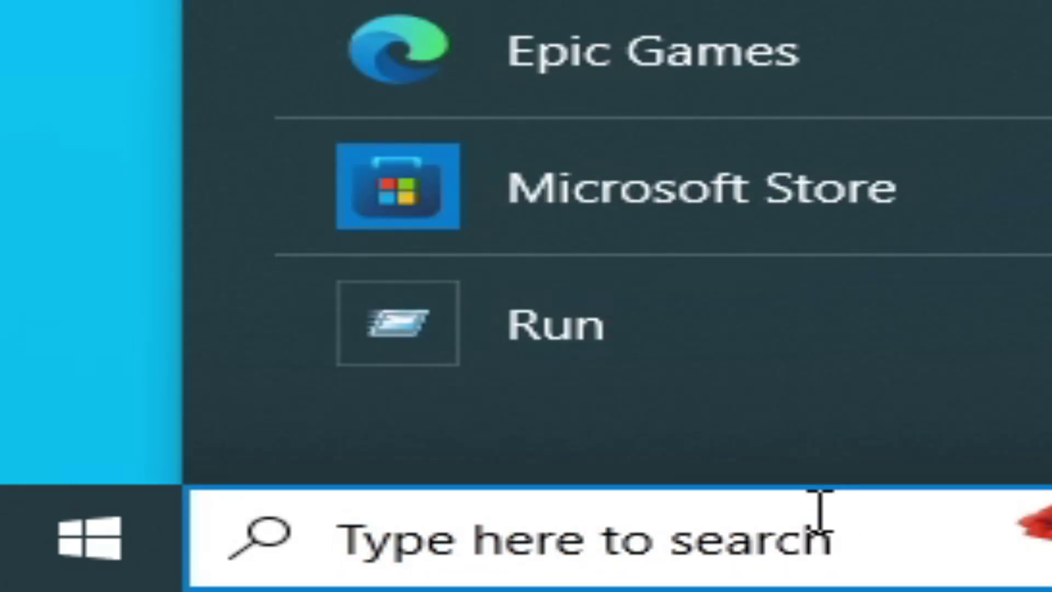
text(ru)
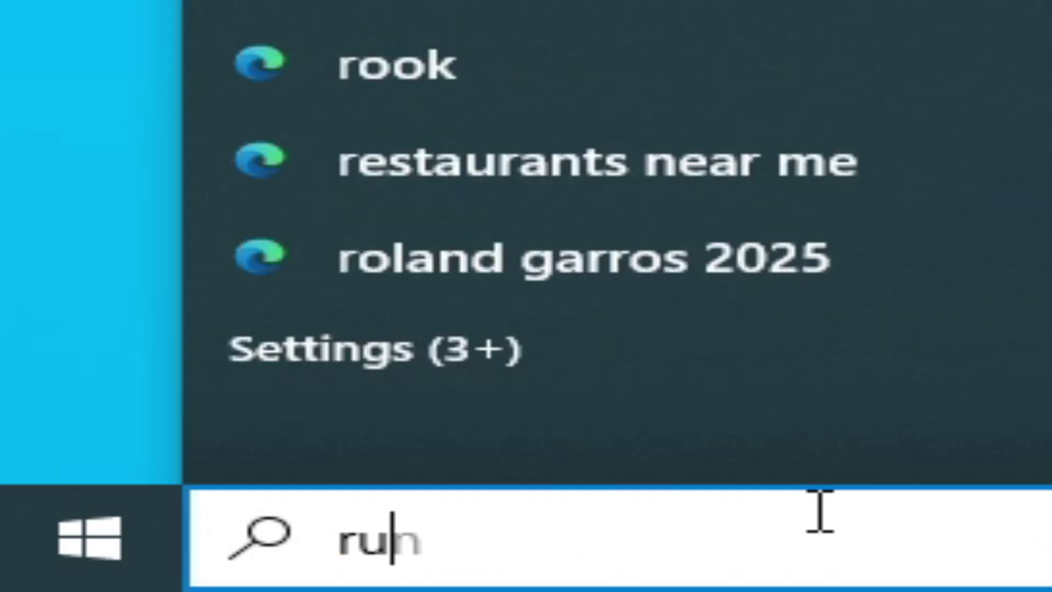
text(n)
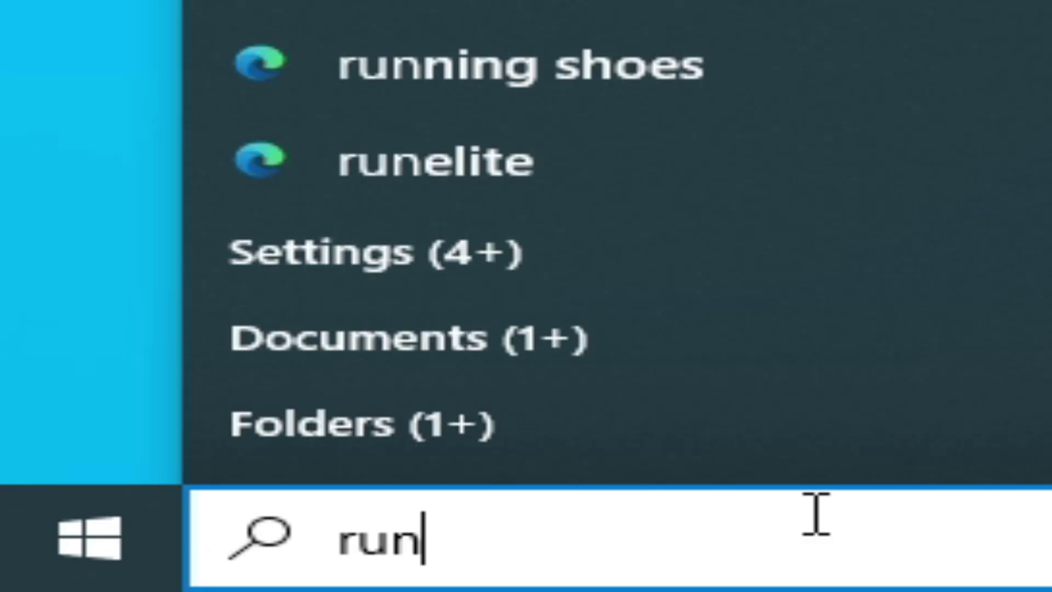
key(Return)
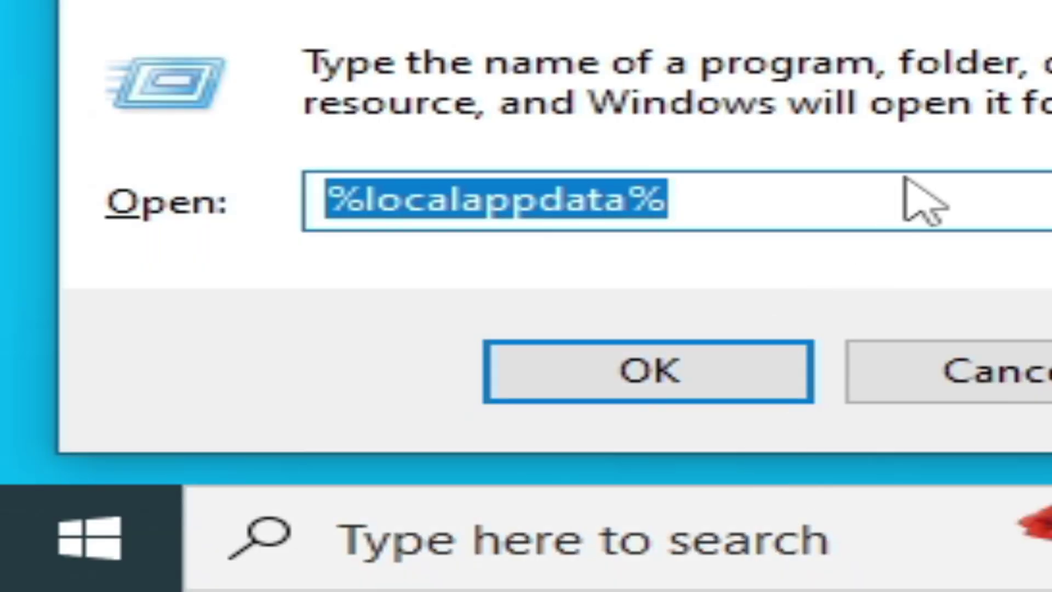
click(735, 212)
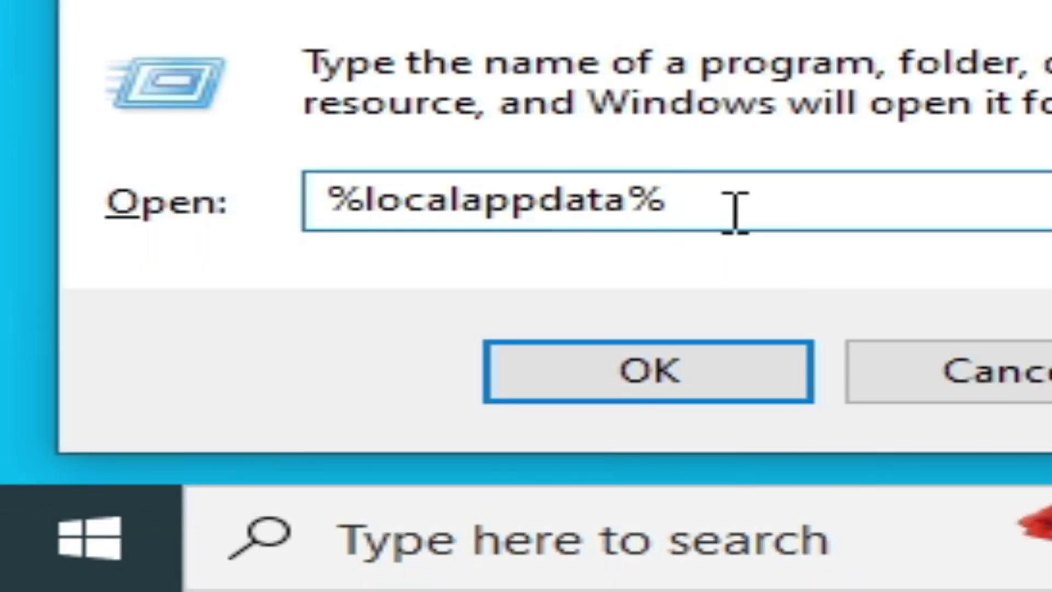
click(597, 362)
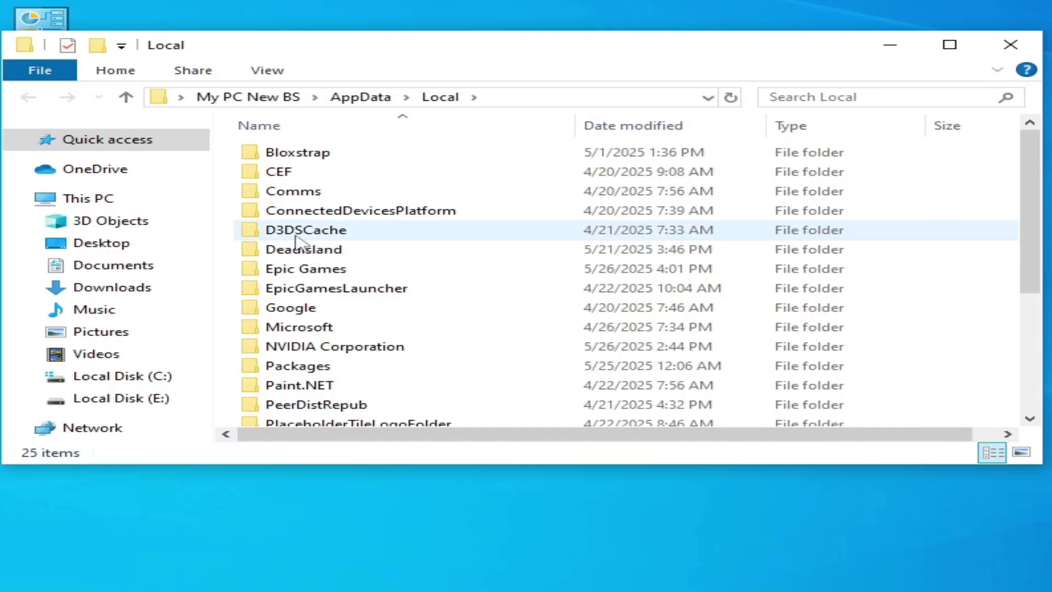
Step: Delete the WebCache-folder from the Saved folder inside Epic Games and close the folder window
double_click(299, 269)
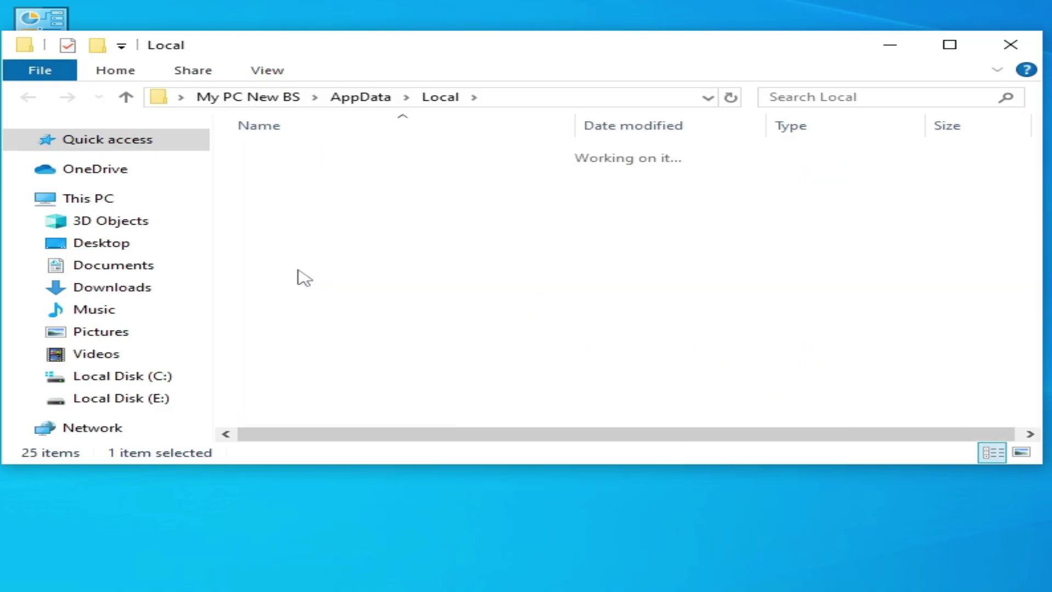
double_click(313, 171)
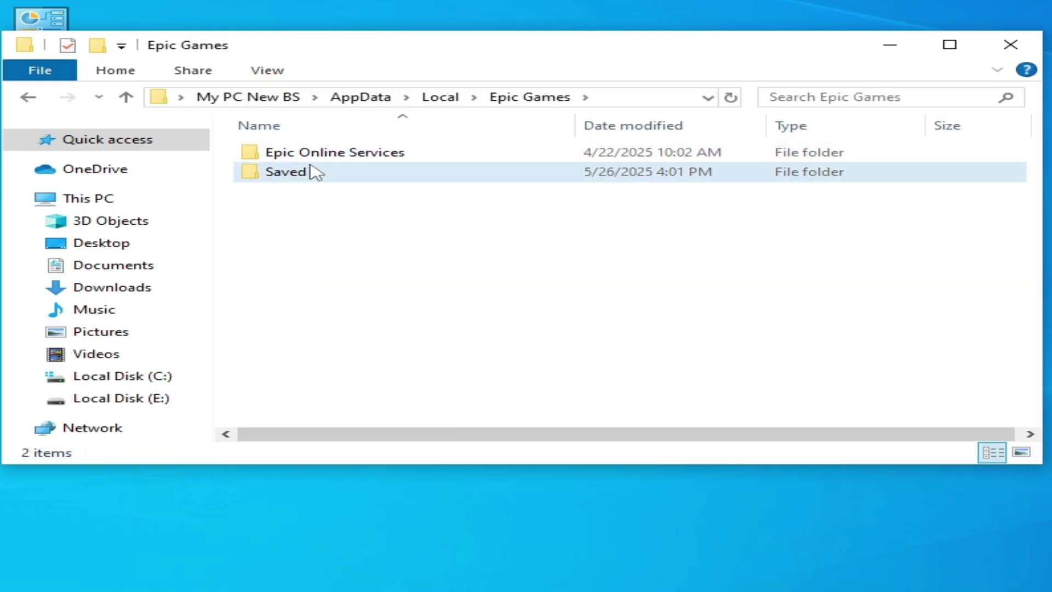
click(324, 159)
right_click(326, 156)
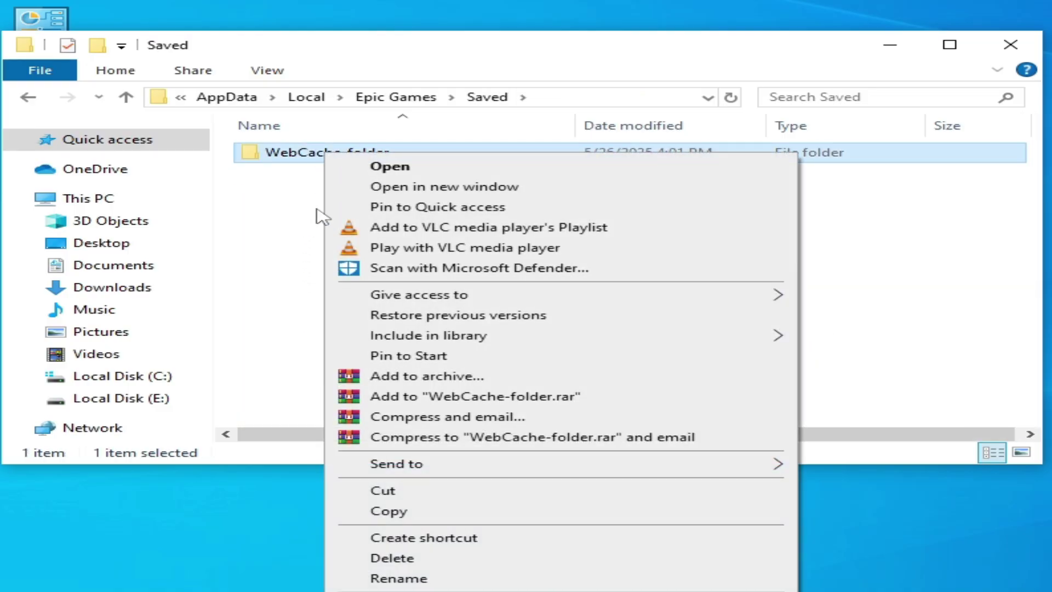
click(404, 557)
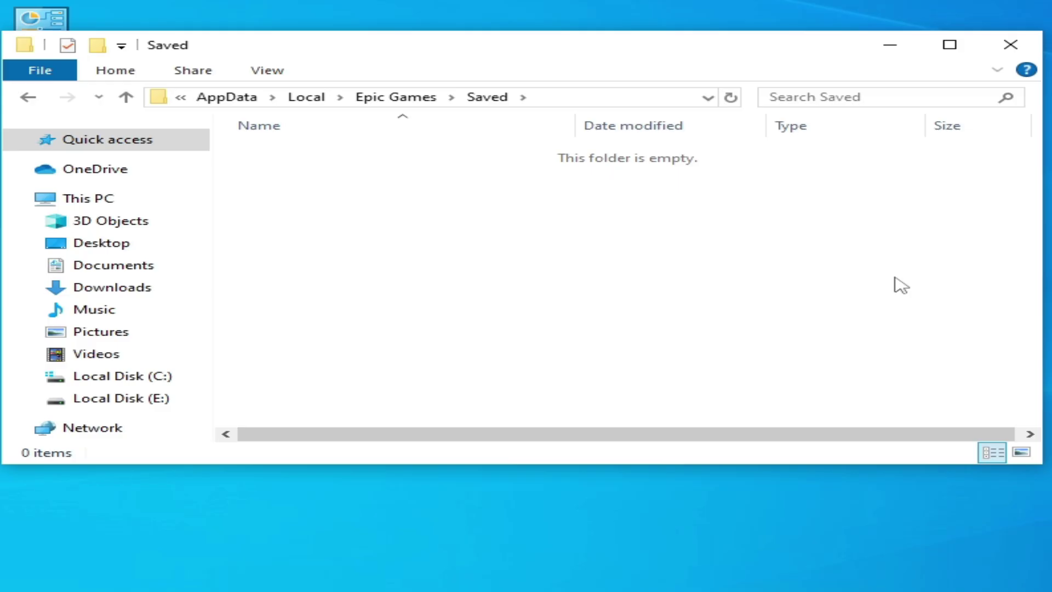
click(1012, 46)
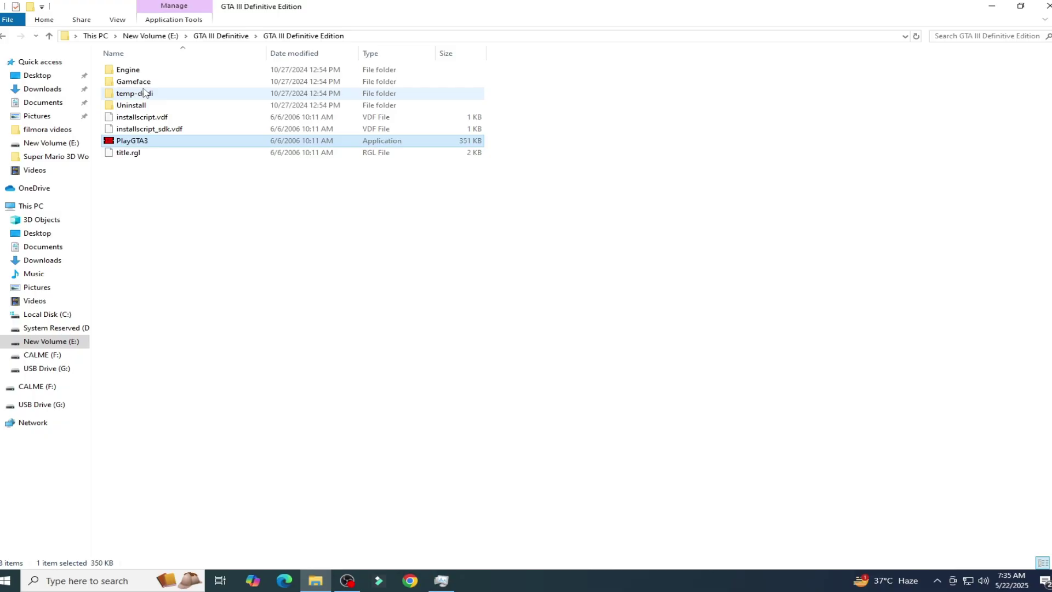
Step: Open the Win64 folder under Gameface and Binaries in the GTA III Definitive Edition game folder
double_click(138, 81)
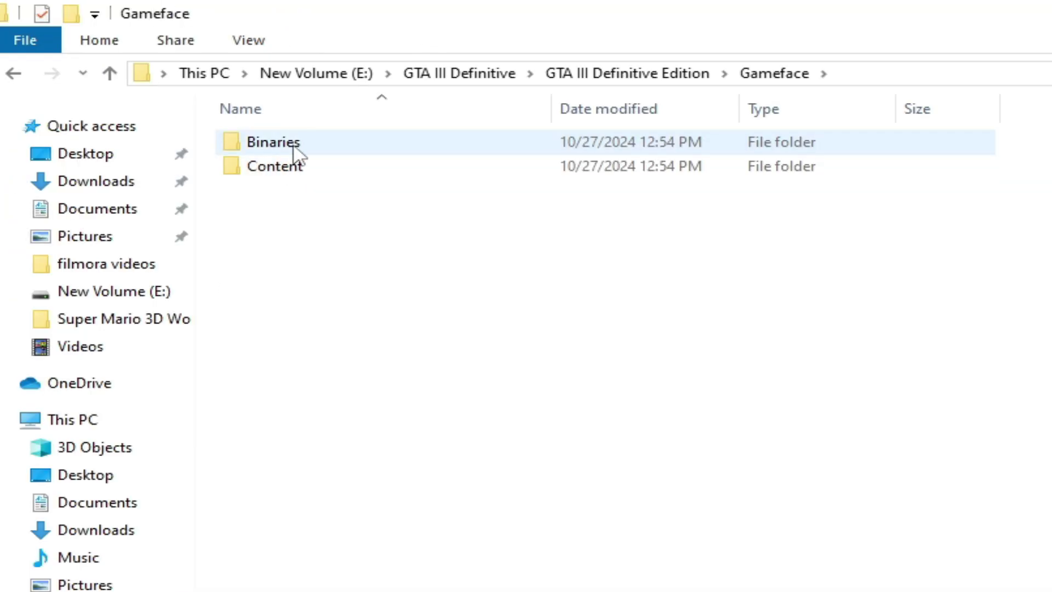
double_click(294, 145)
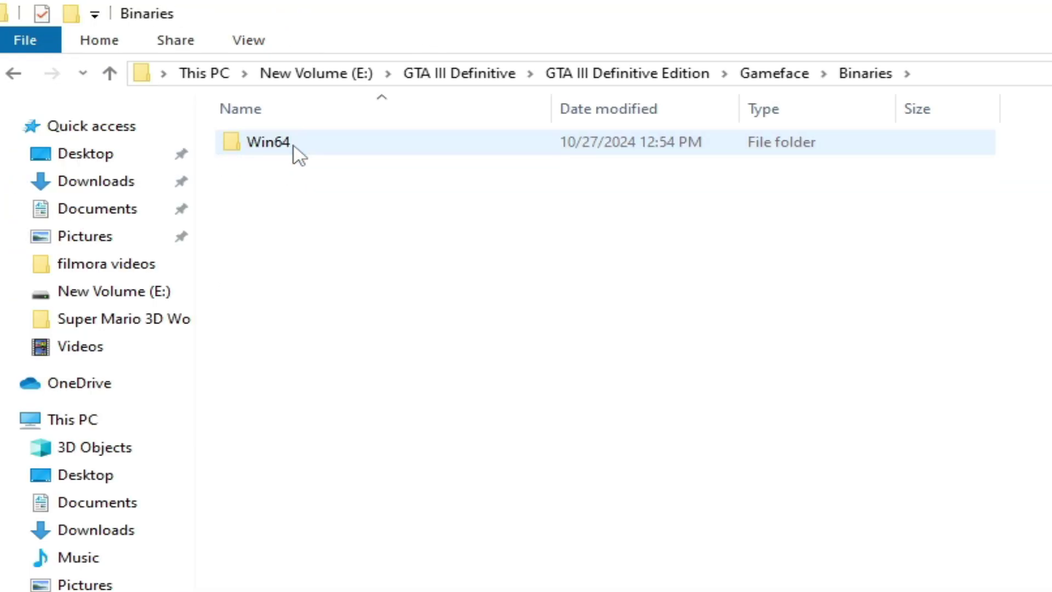
double_click(296, 145)
Step: Create a desktop shortcut to the LibertyCity application and move it to an empty area of the desktop
click(296, 195)
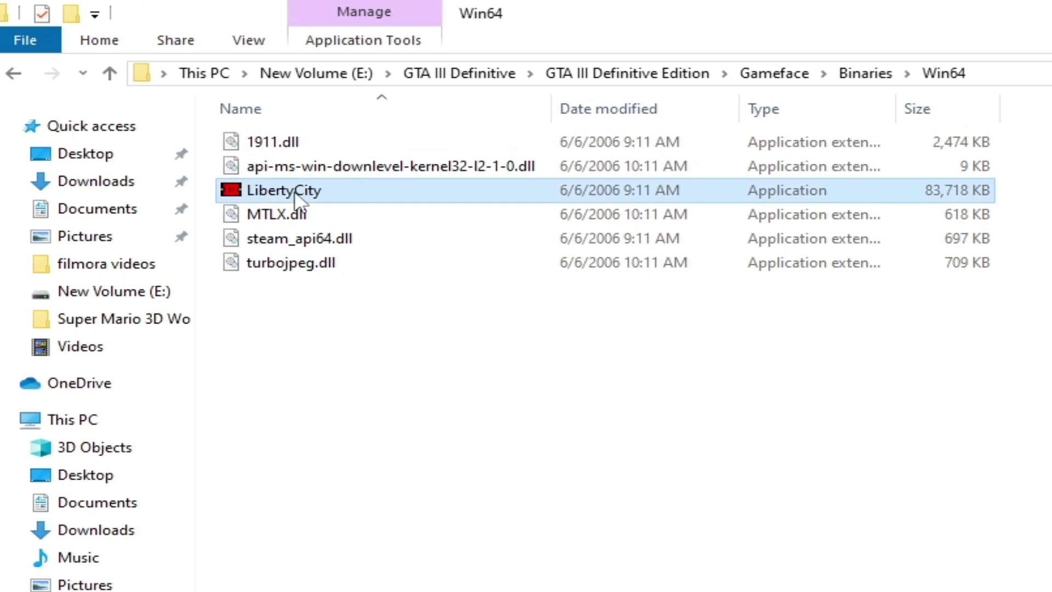
right_click(297, 200)
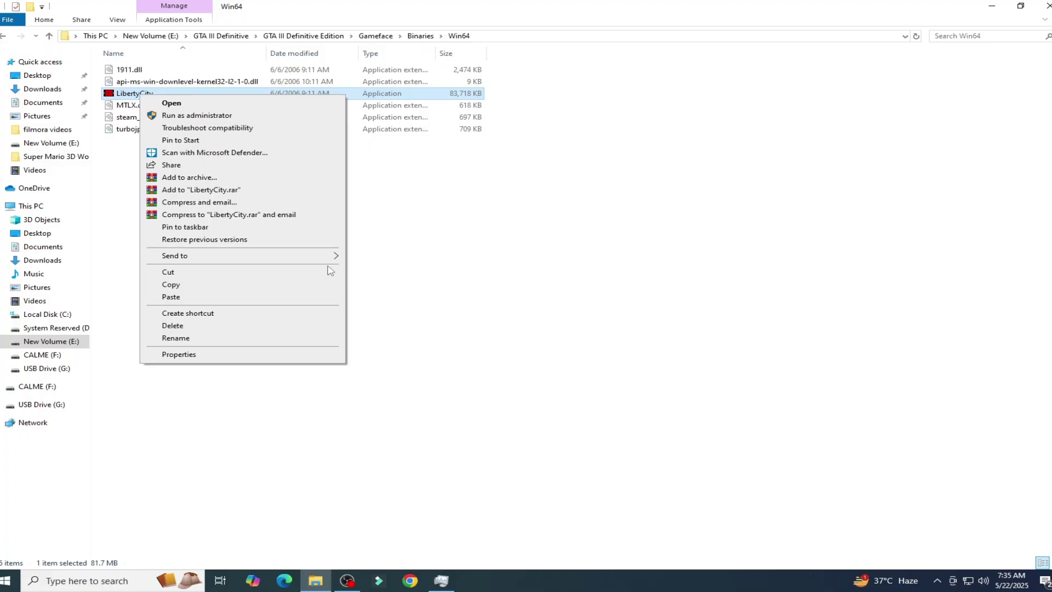
mouse_move(646, 518)
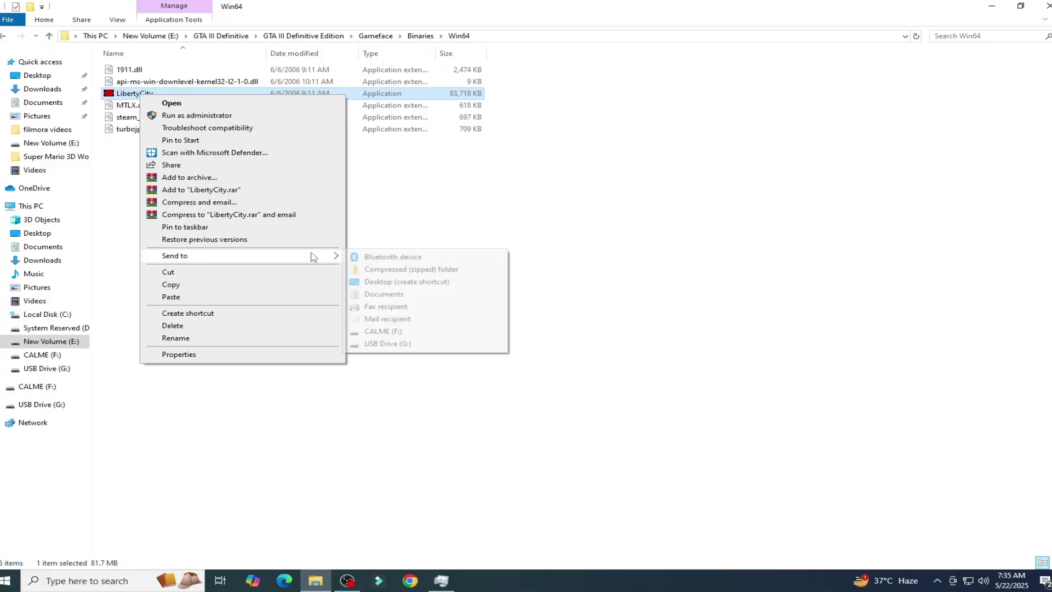
click(381, 282)
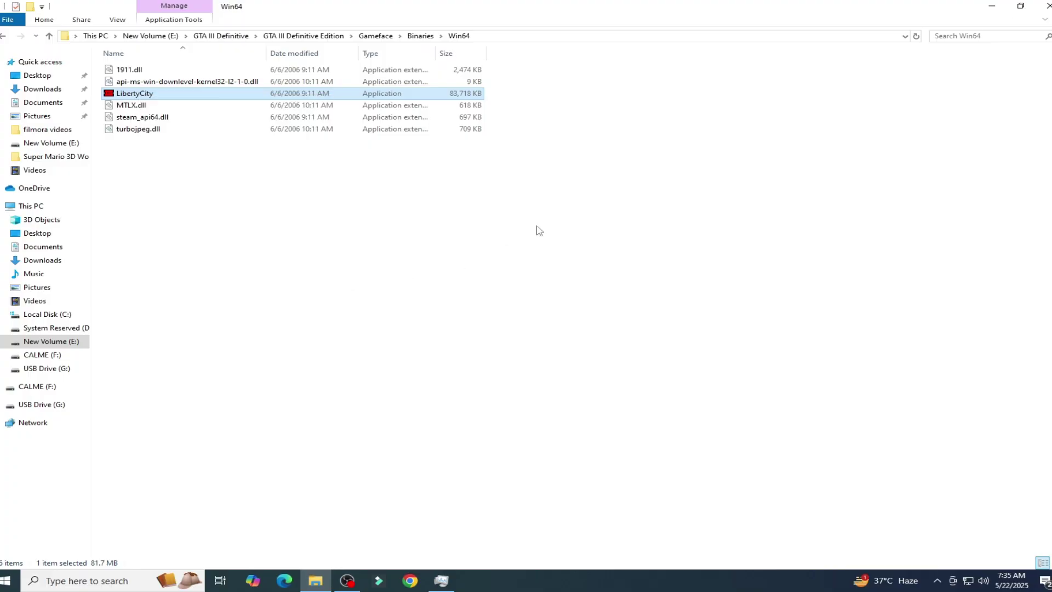
click(1020, 6)
drag(16, 408, 737, 71)
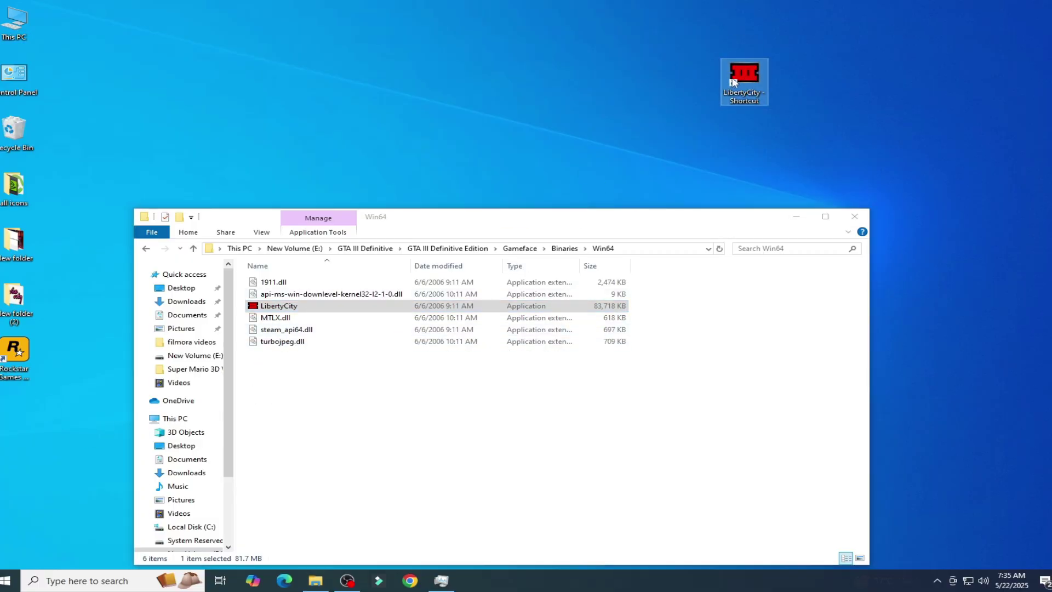
Step: Delete the LibertyCity shortcut from the desktop and send a new desktop shortcut of the LibertyCity application from the Win64 folder
right_click(733, 82)
click(766, 312)
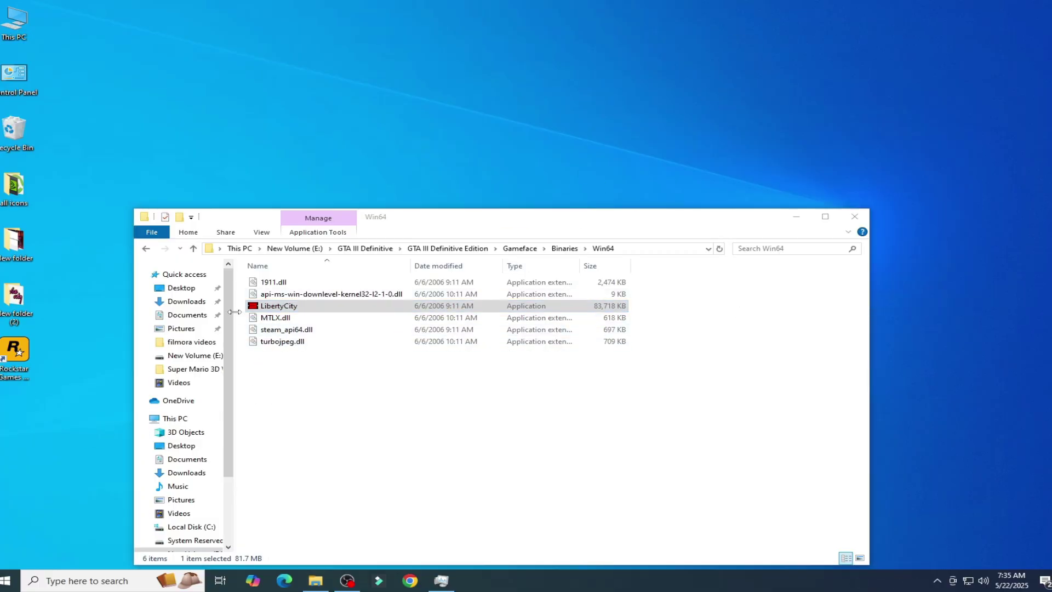
right_click(281, 313)
right_click(278, 307)
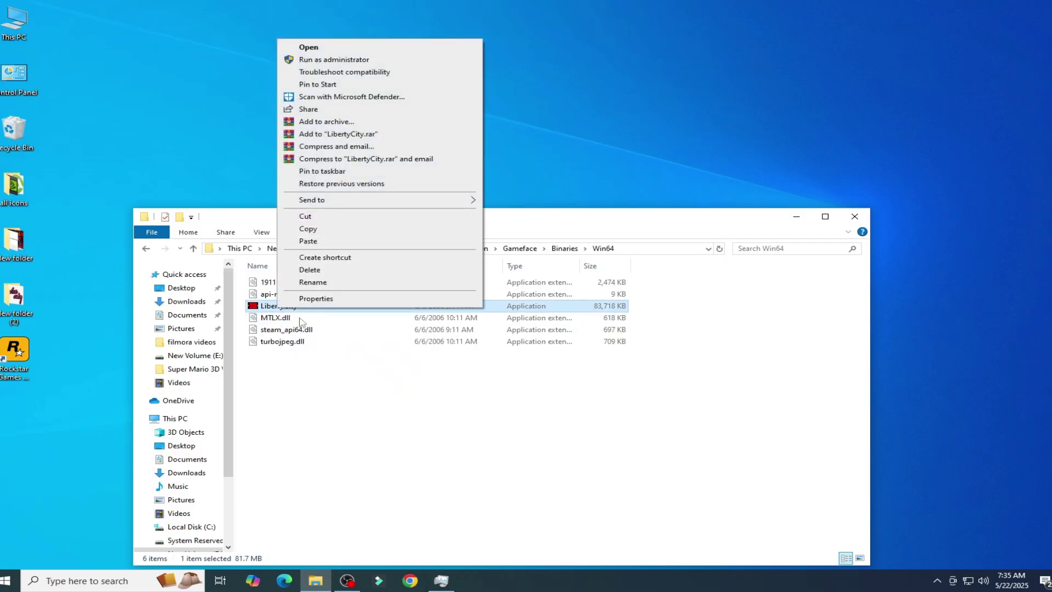
mouse_move(466, 200)
click(507, 226)
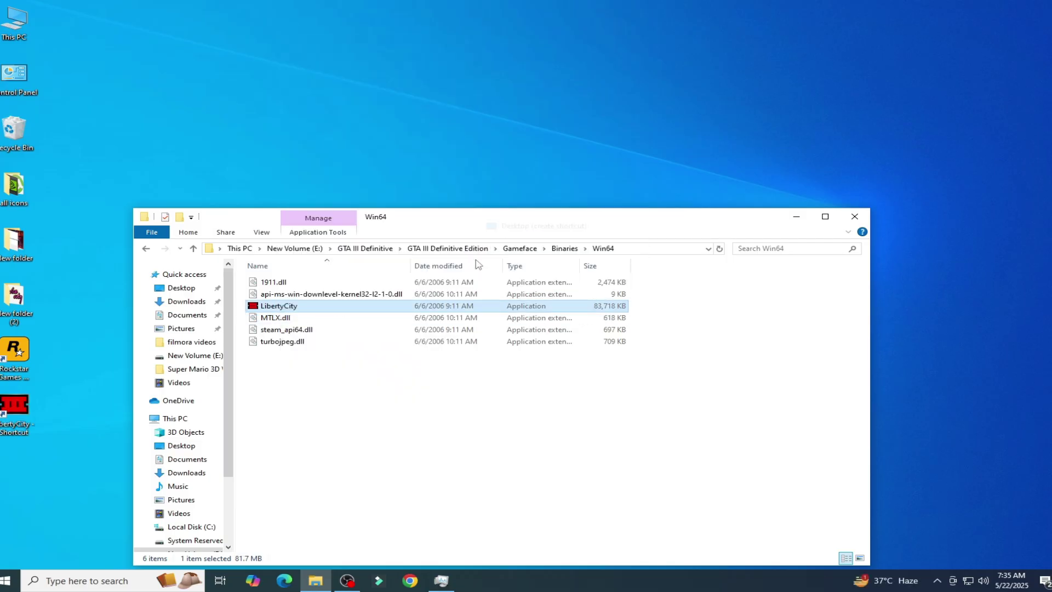
Step: Launch the game from the new LibertyCity desktop shortcut
right_click(14, 413)
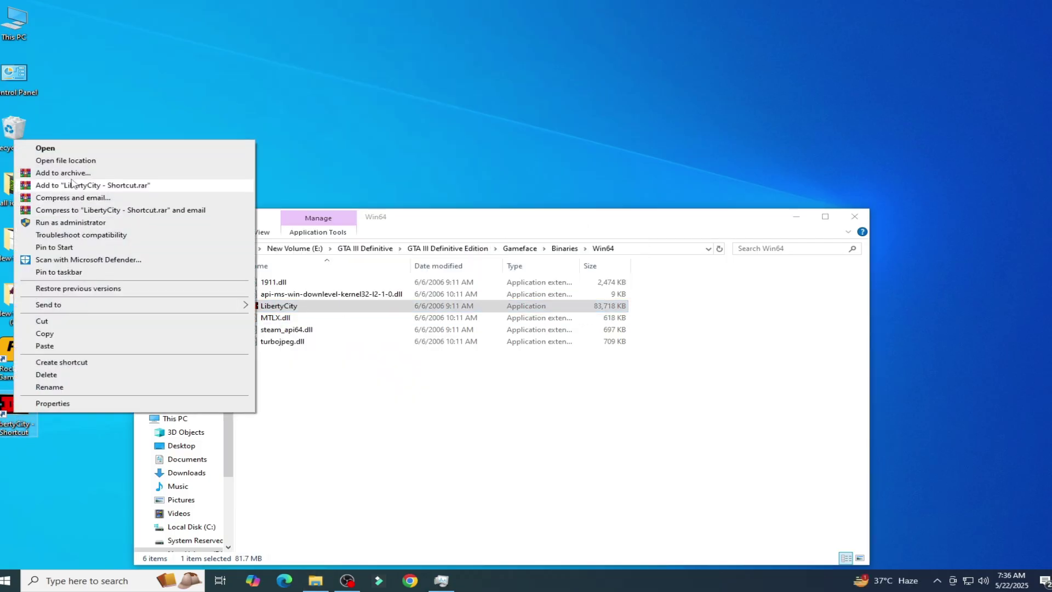
click(45, 148)
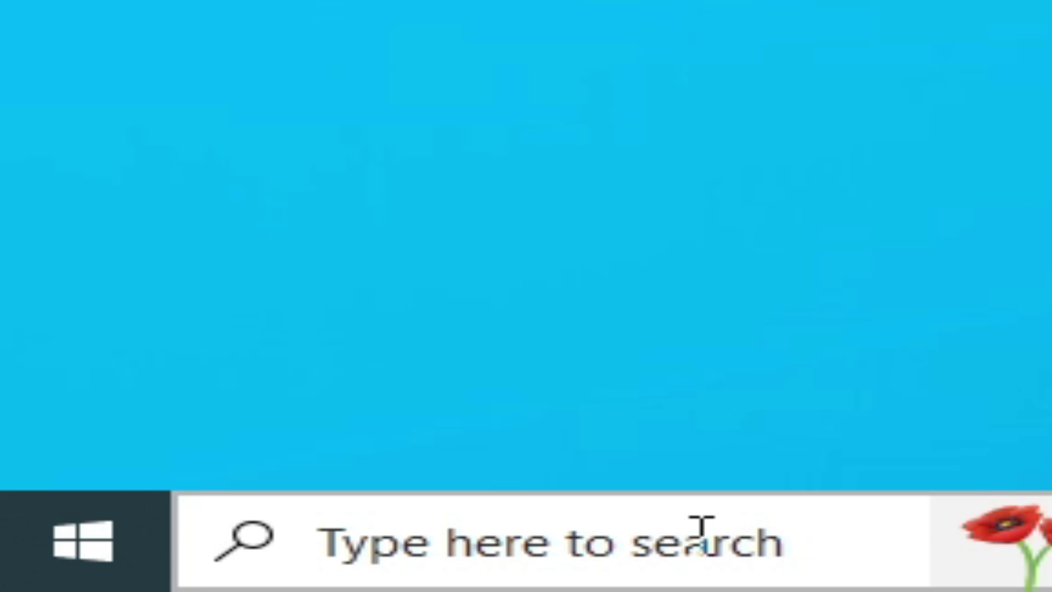
Step: Search Windows for Settings and open Virus & threat protection under Update & Security, Windows Security
click(163, 578)
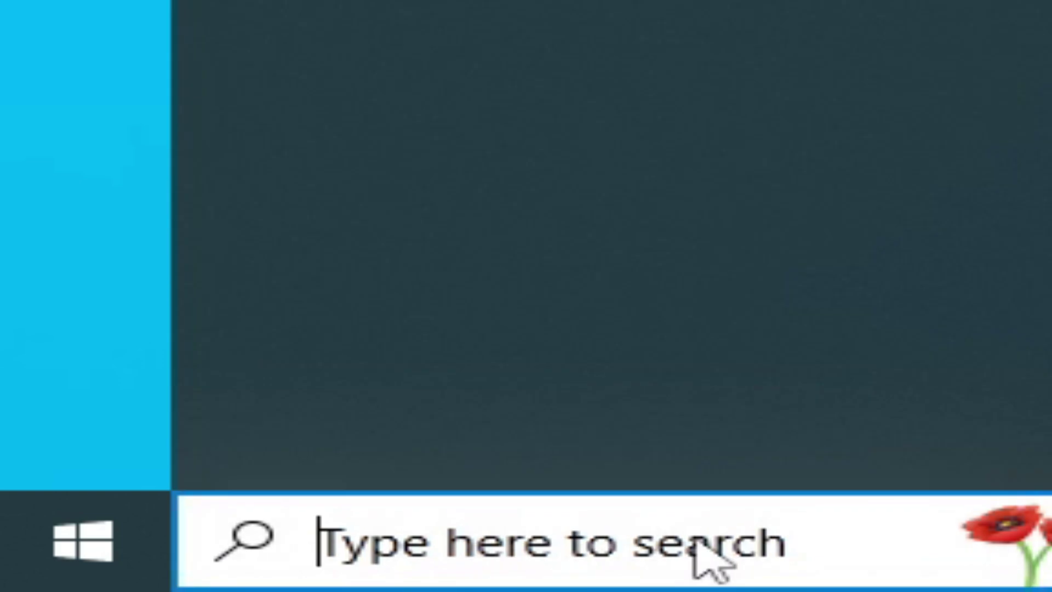
text(sett)
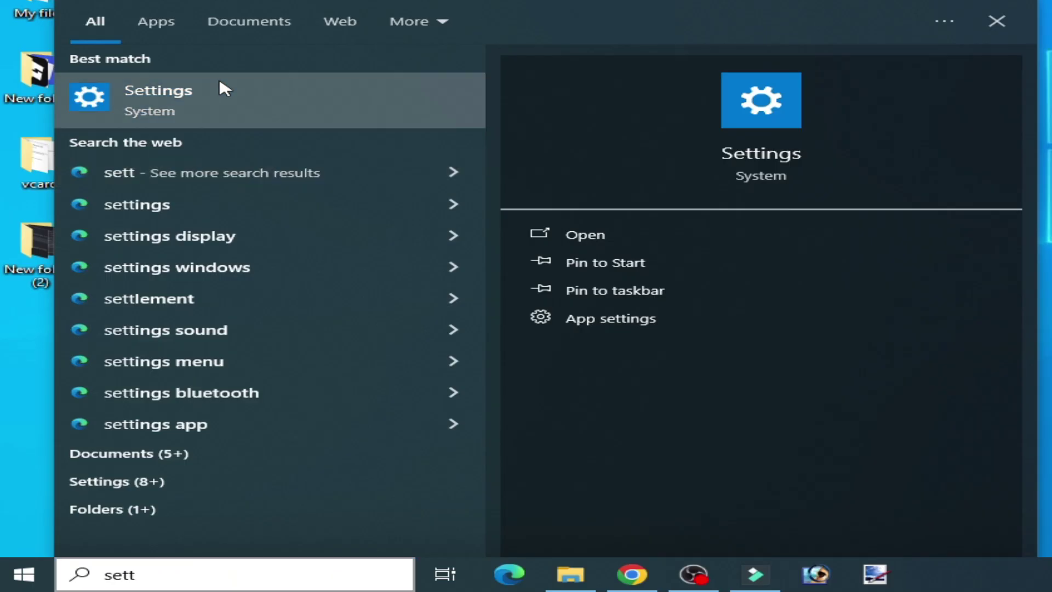
click(219, 87)
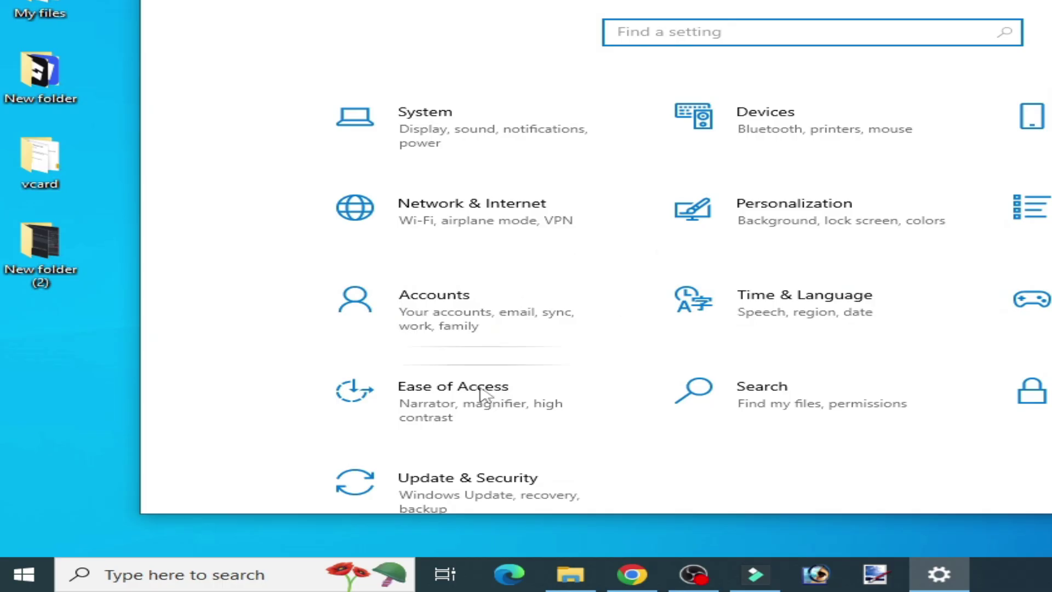
click(470, 492)
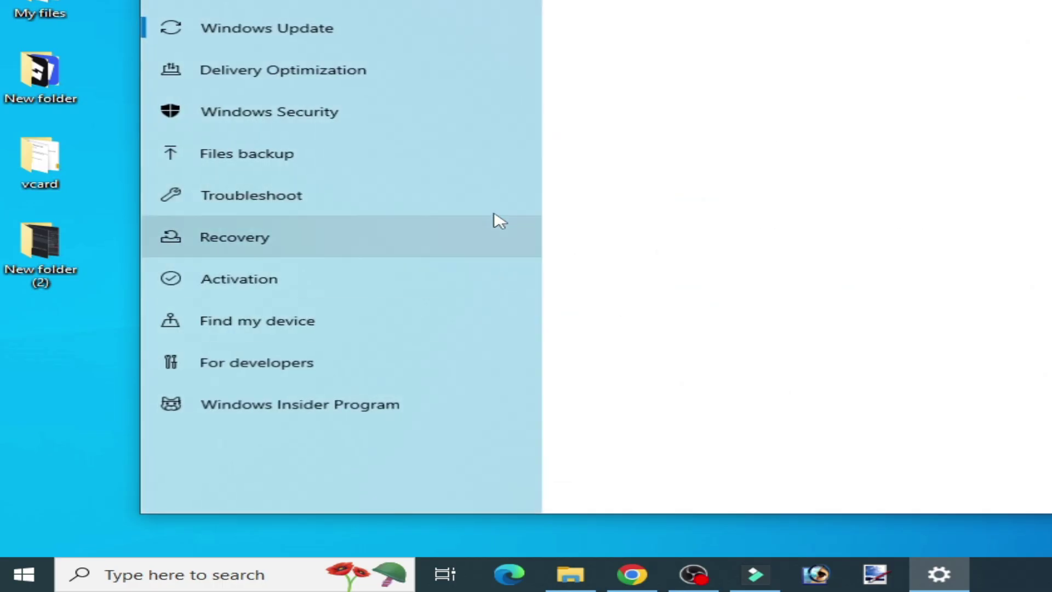
click(327, 112)
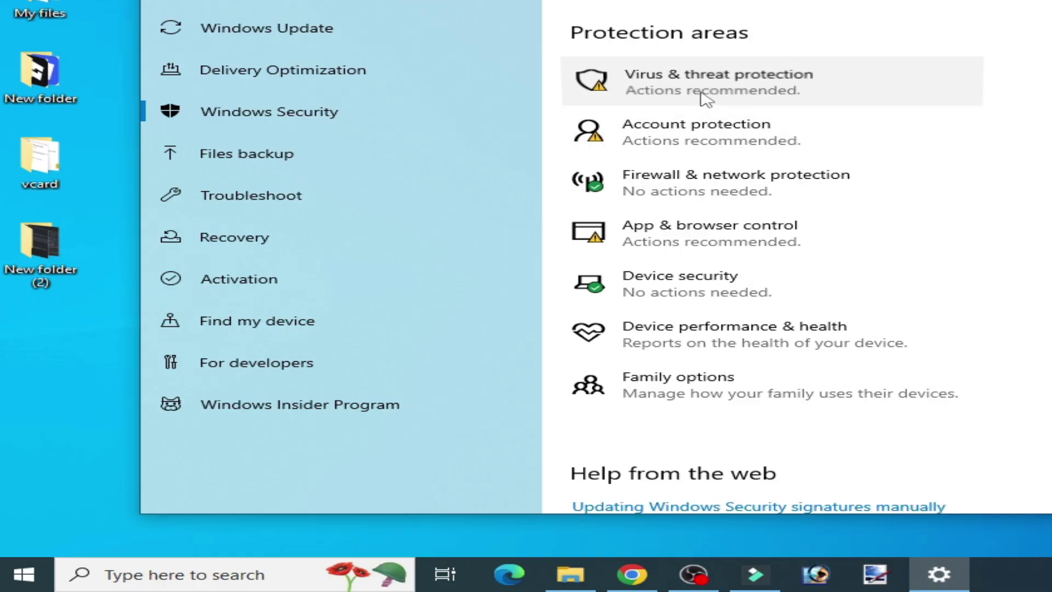
click(707, 98)
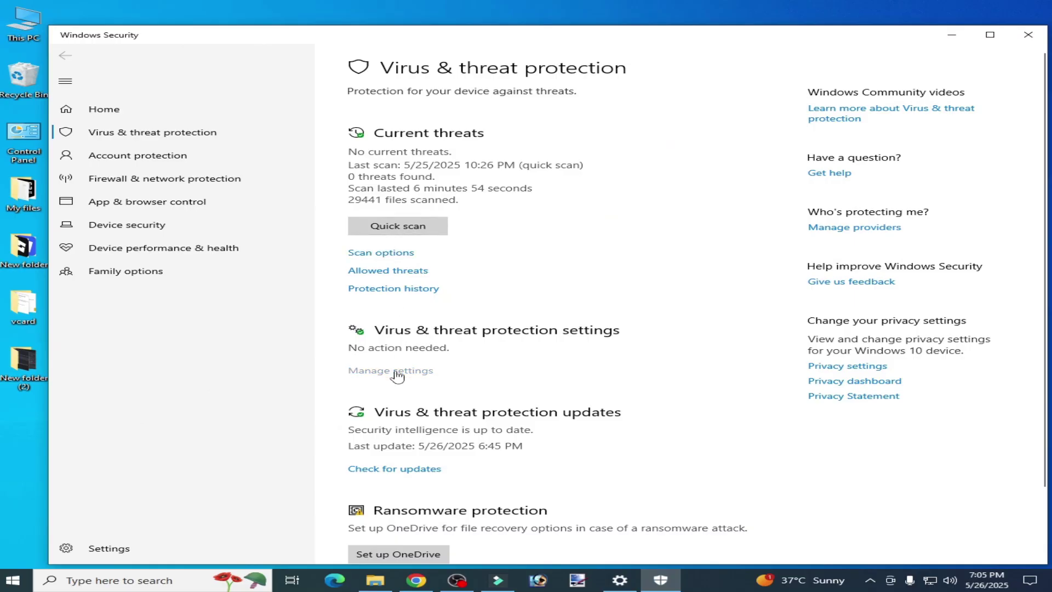
Step: Turn off Real-time protection in the virus and threat protection settings and close the Windows Security and Settings windows
click(397, 372)
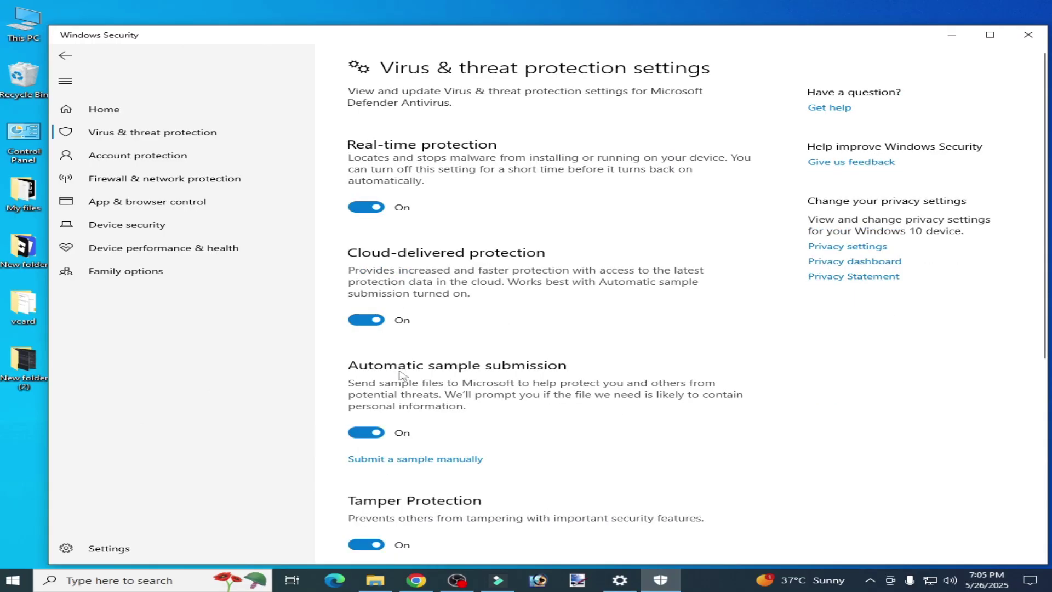
click(366, 207)
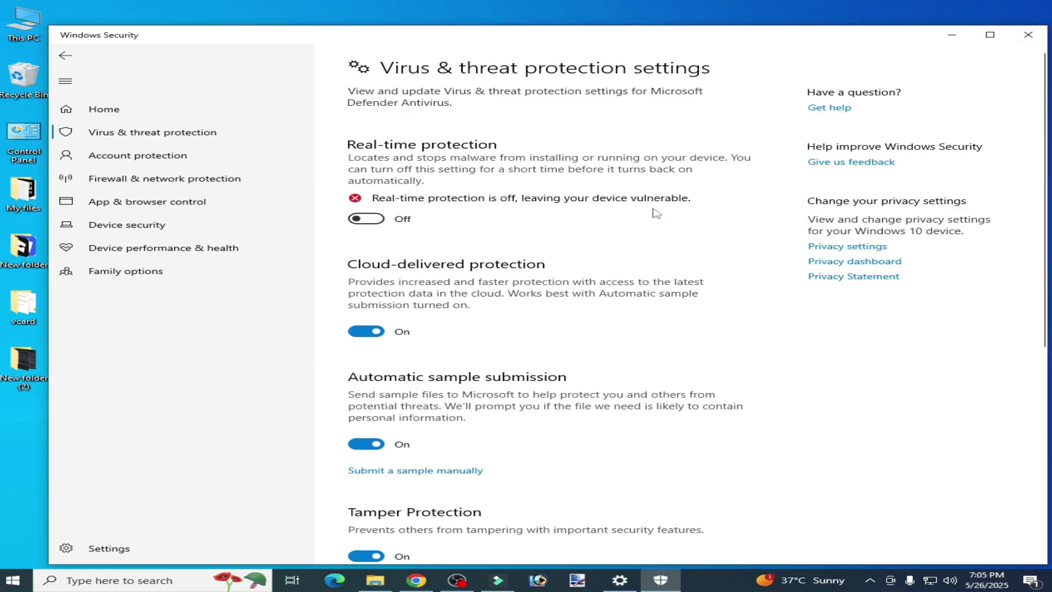
click(1028, 35)
click(1018, 97)
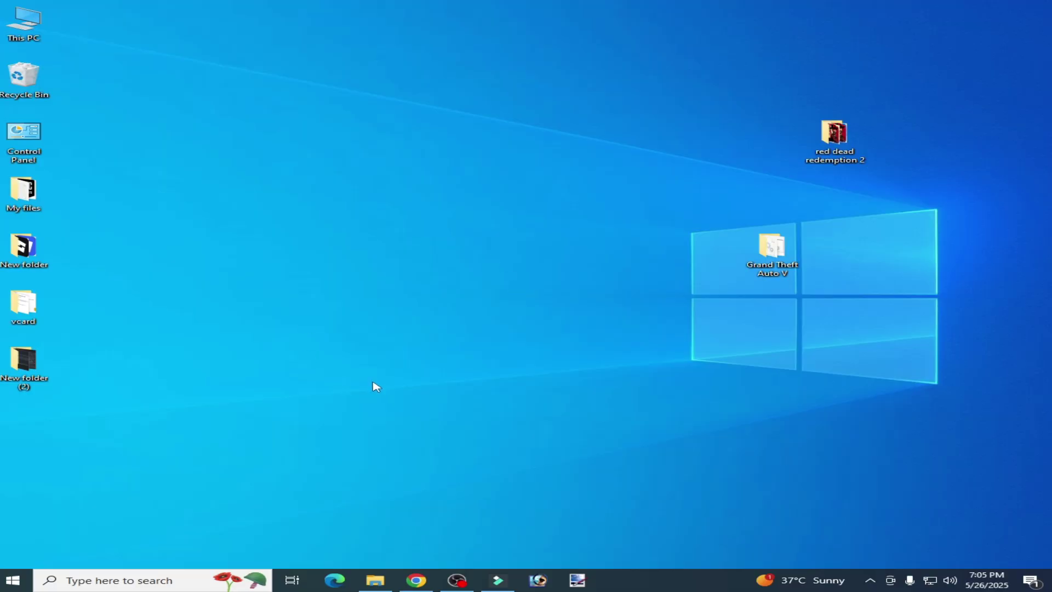
Step: Open the Control Panel's list of installed programs for uninstalling, keeping the Category view
double_click(39, 158)
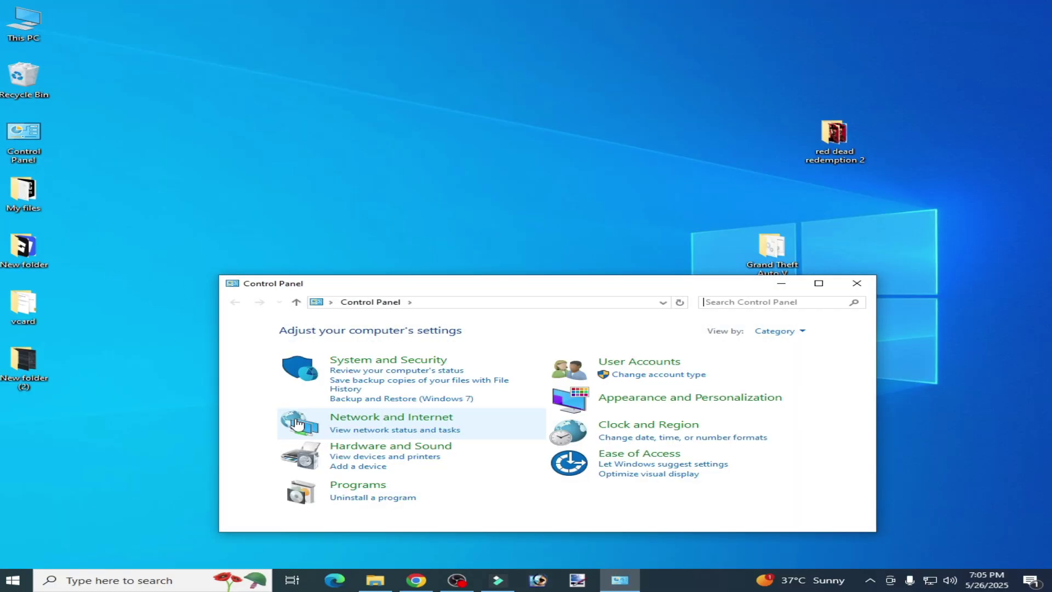
click(789, 331)
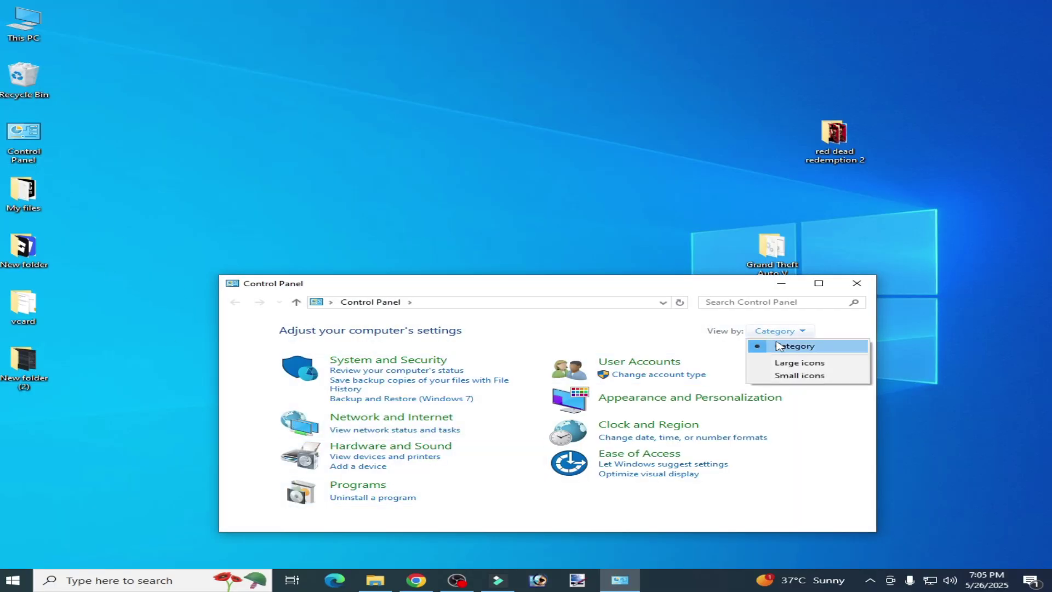
click(378, 499)
click(378, 500)
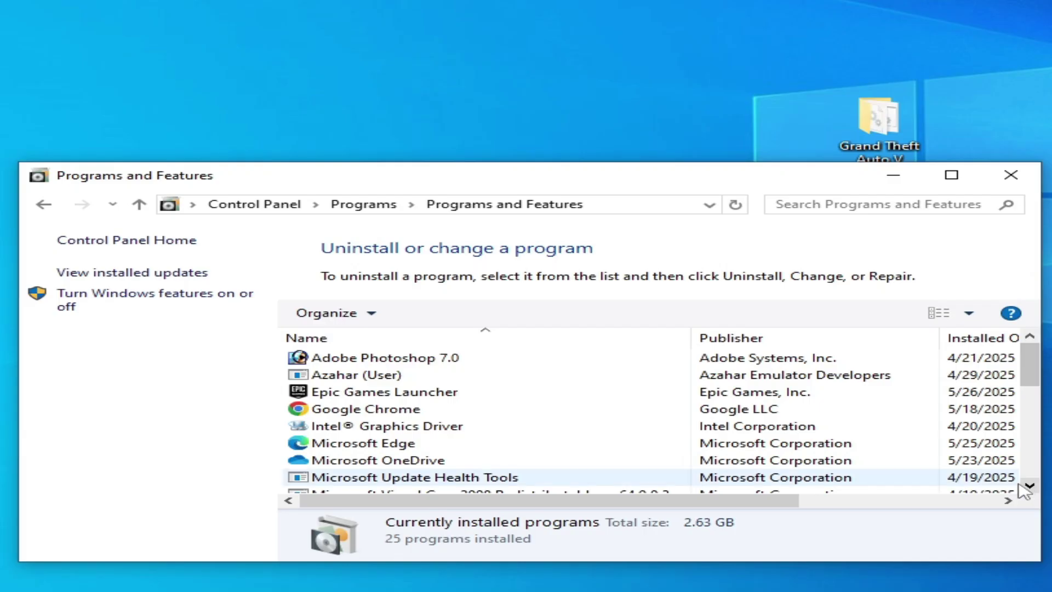
Step: Find Microsoft OneDrive in the installed programs list and start its uninstallation
click(855, 478)
click(869, 484)
click(869, 484)
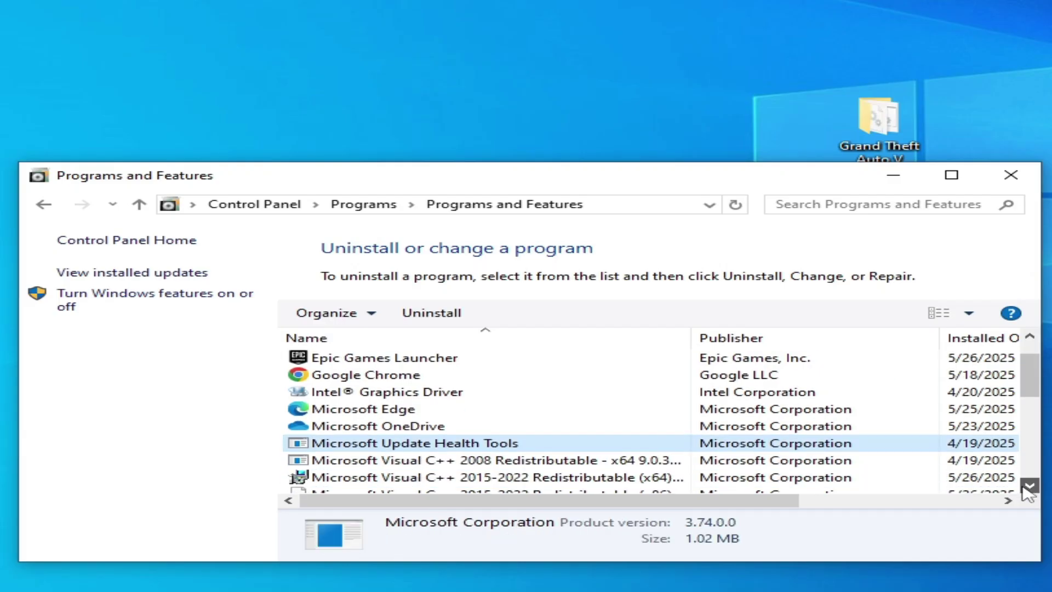
click(1028, 487)
click(383, 414)
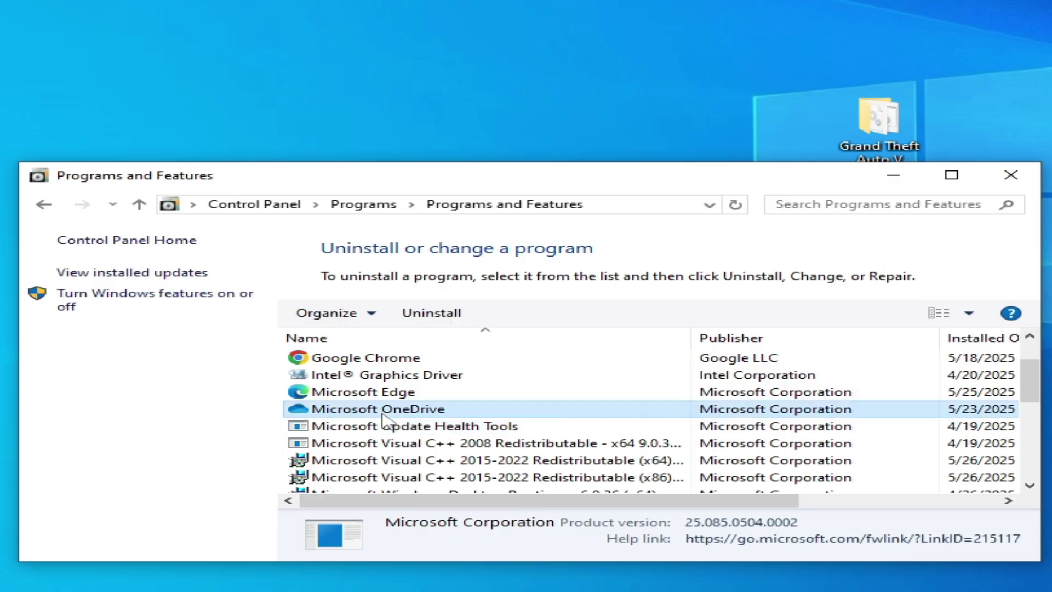
right_click(383, 414)
click(425, 427)
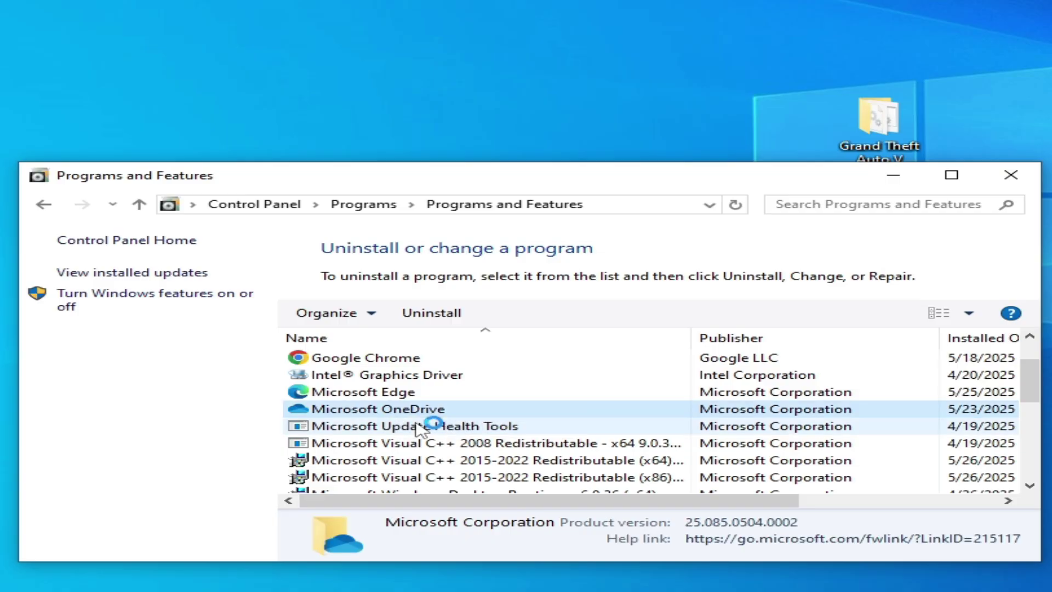